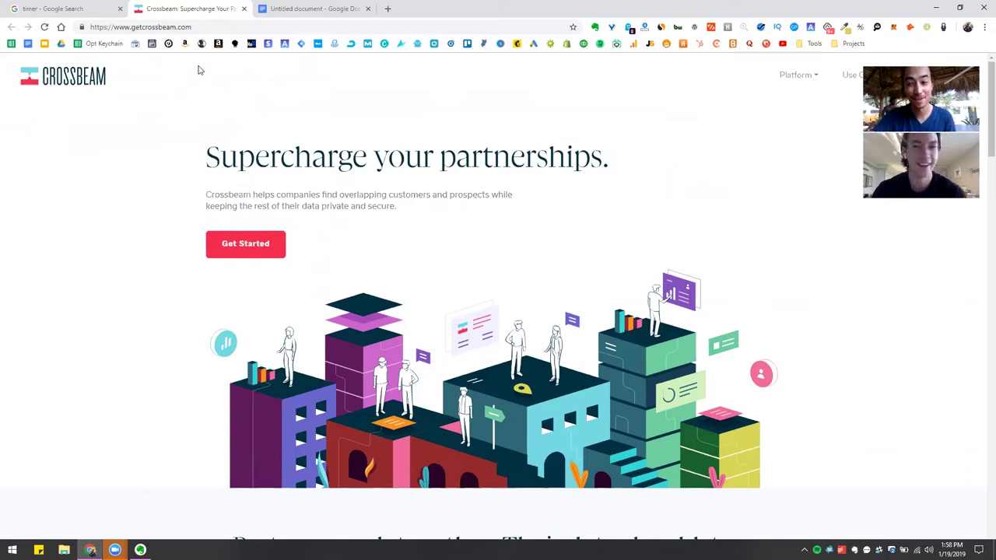
Glance at the timer search results and the Crossbeam landing page, then switch to the untitled Google Doc
{"action": "left_click", "coordinate": [63, 8]}
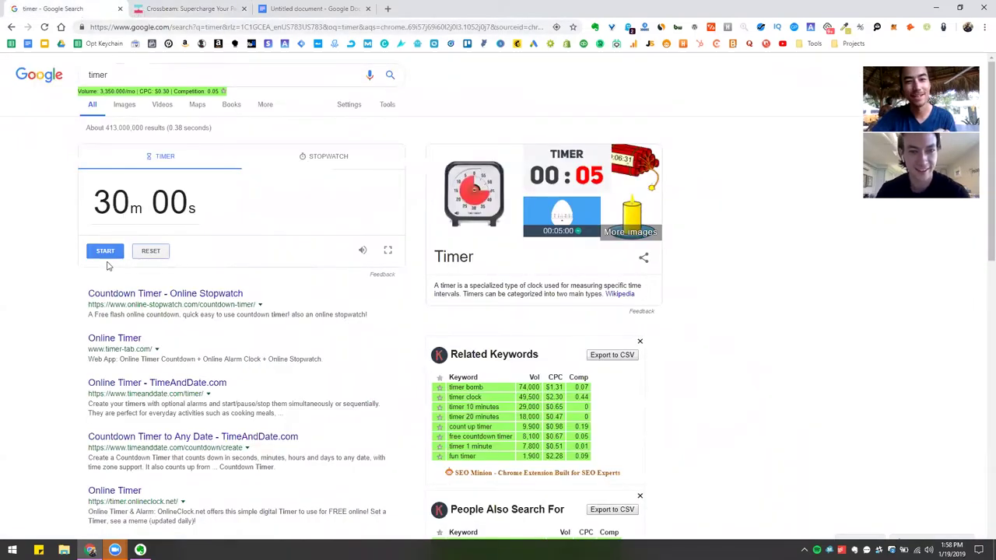
{"action": "left_click", "coordinate": [203, 6]}
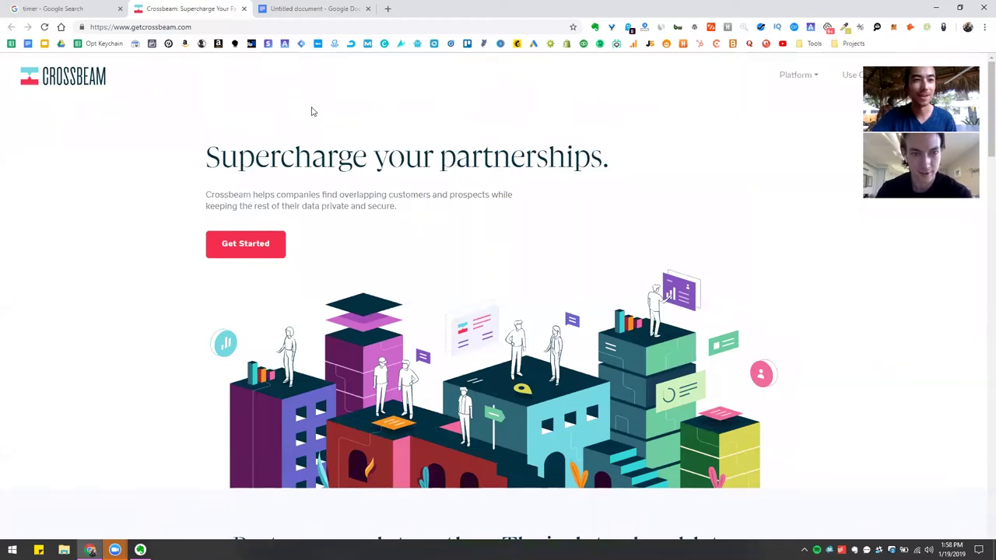
{"action": "left_click", "coordinate": [310, 7]}
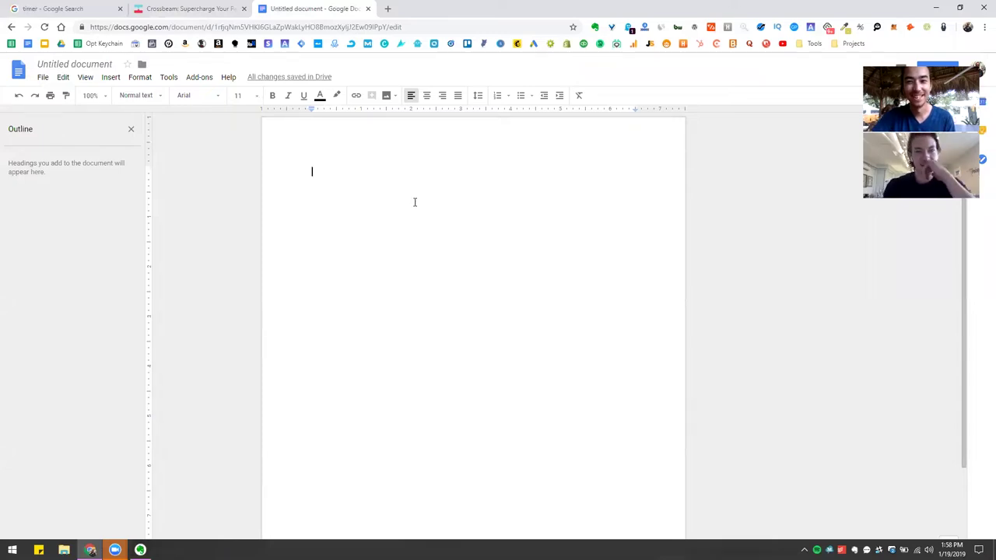
Start the 30-minute Google countdown timer and go back to the Crossbeam homepage
{"action": "key", "text": "ctrl+1"}
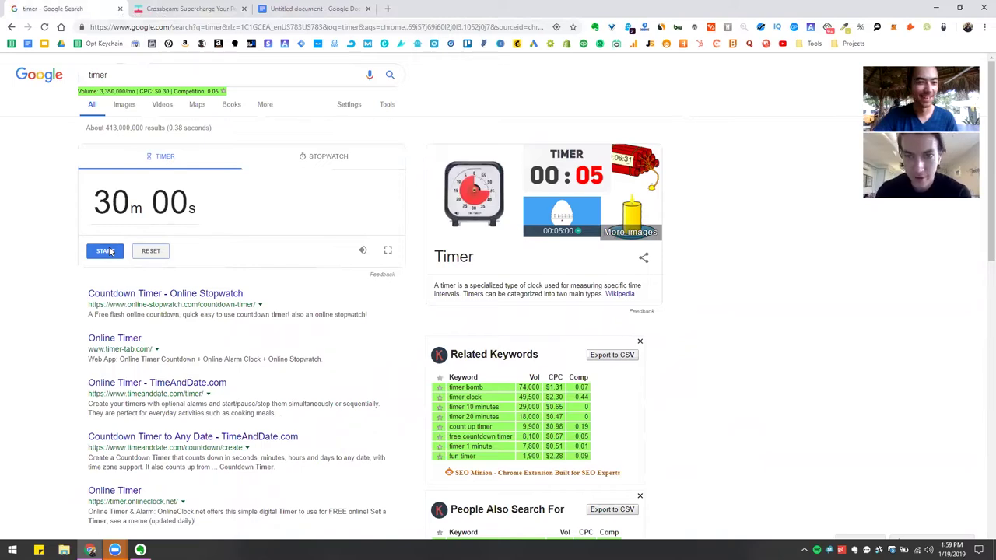
{"action": "left_click", "coordinate": [105, 250]}
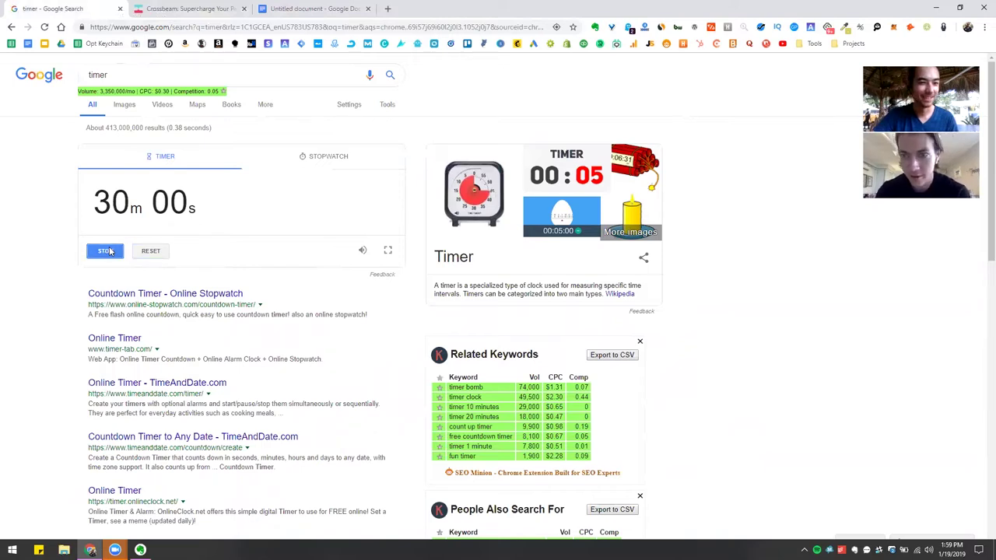
{"action": "left_click", "coordinate": [173, 7]}
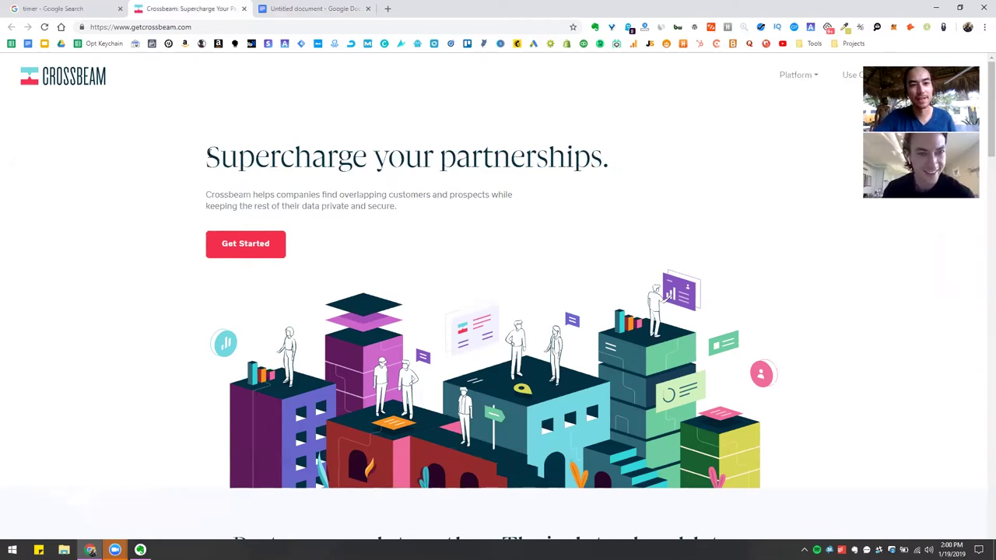
{"action": "left_click_drag", "start_coordinate": [205, 155], "coordinate": [620, 160]}
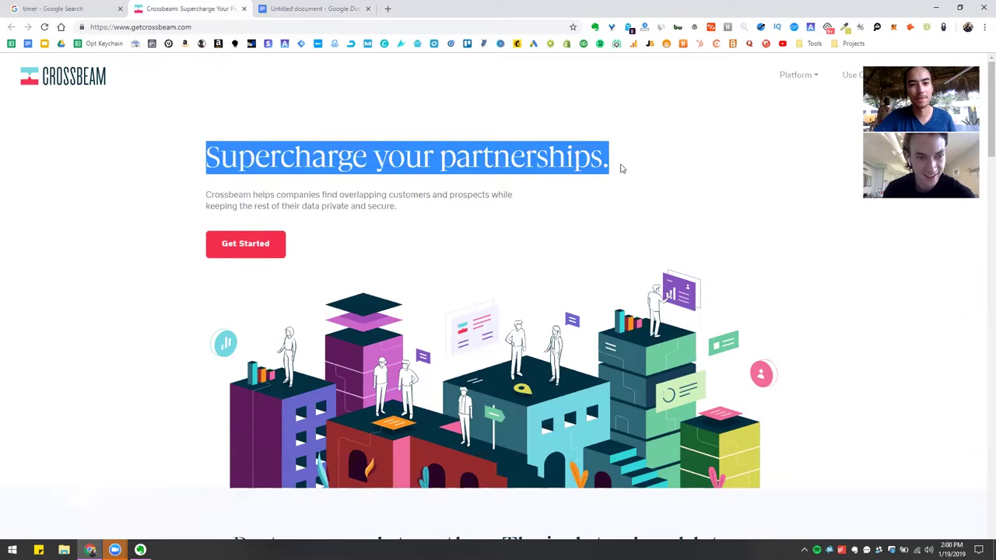
{"action": "left_click", "coordinate": [576, 192]}
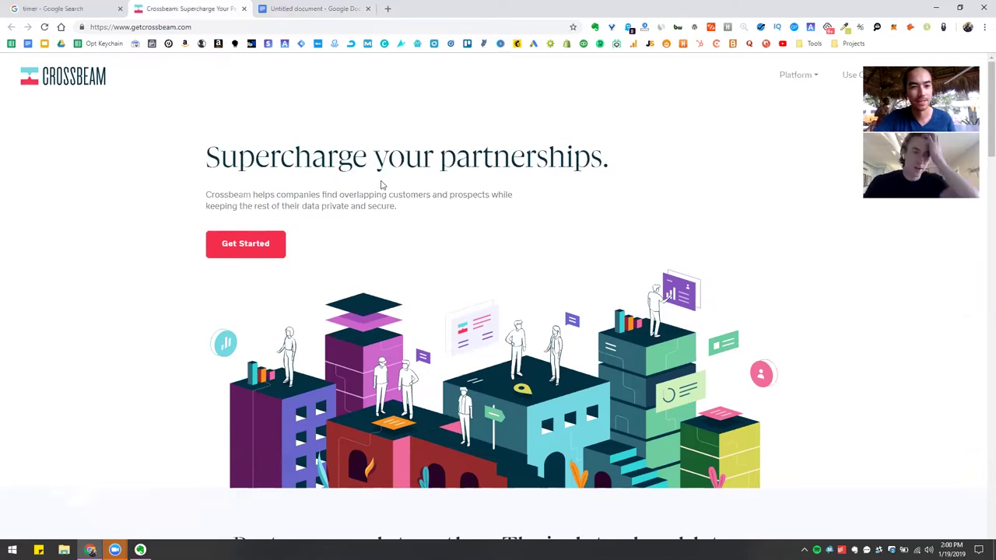
{"action": "scroll", "coordinate": [381, 184], "scroll_direction": "down", "scroll_amount": 5}
{"action": "scroll", "coordinate": [381, 183], "scroll_direction": "down", "scroll_amount": 1}
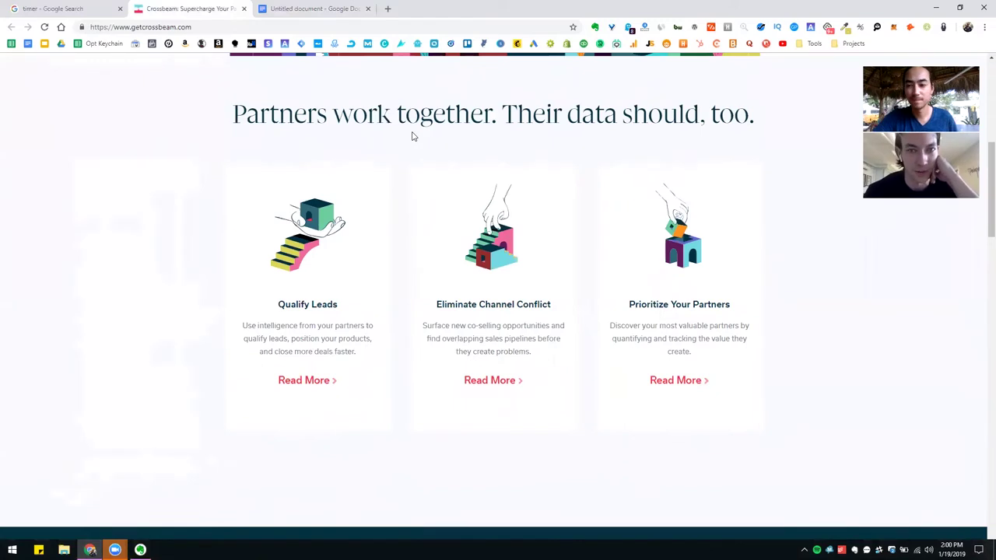
{"action": "key", "text": "F5"}
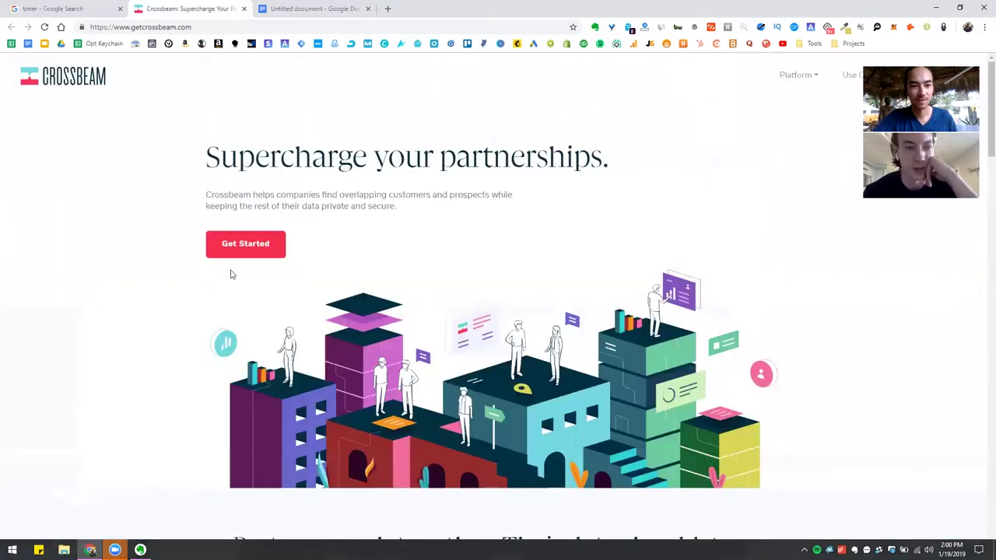
{"action": "left_click", "coordinate": [227, 245]}
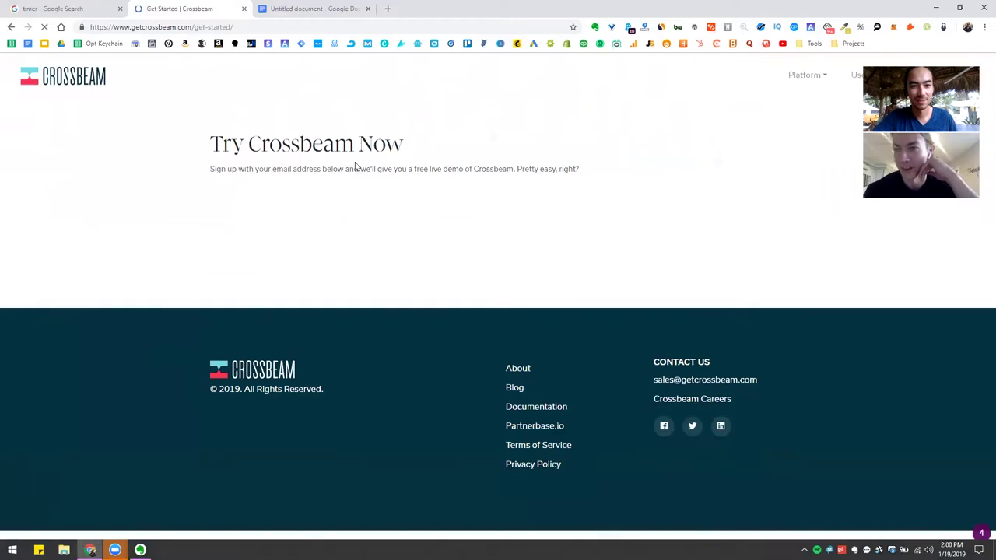
{"action": "left_click", "coordinate": [303, 213]}
{"action": "left_click", "coordinate": [256, 304]}
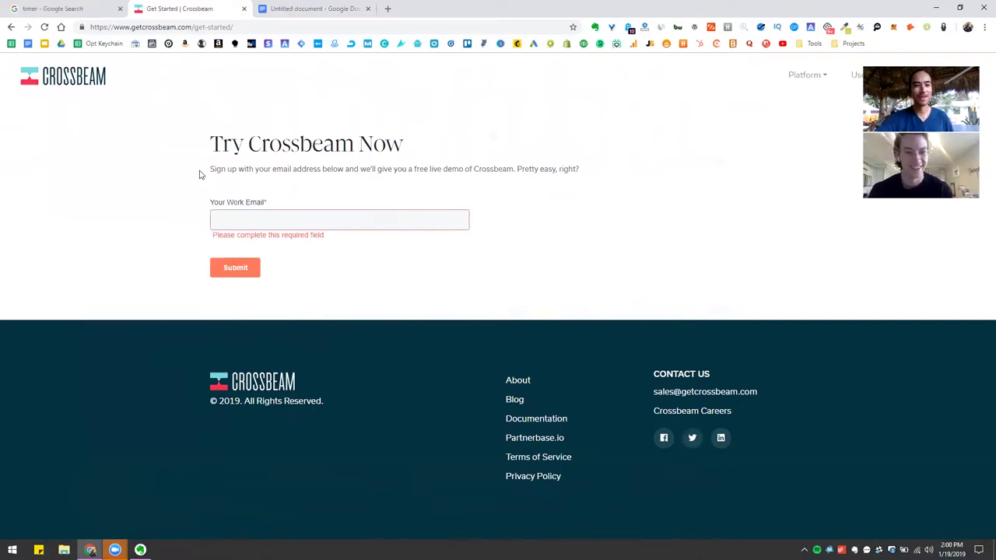
{"action": "left_click", "coordinate": [88, 82]}
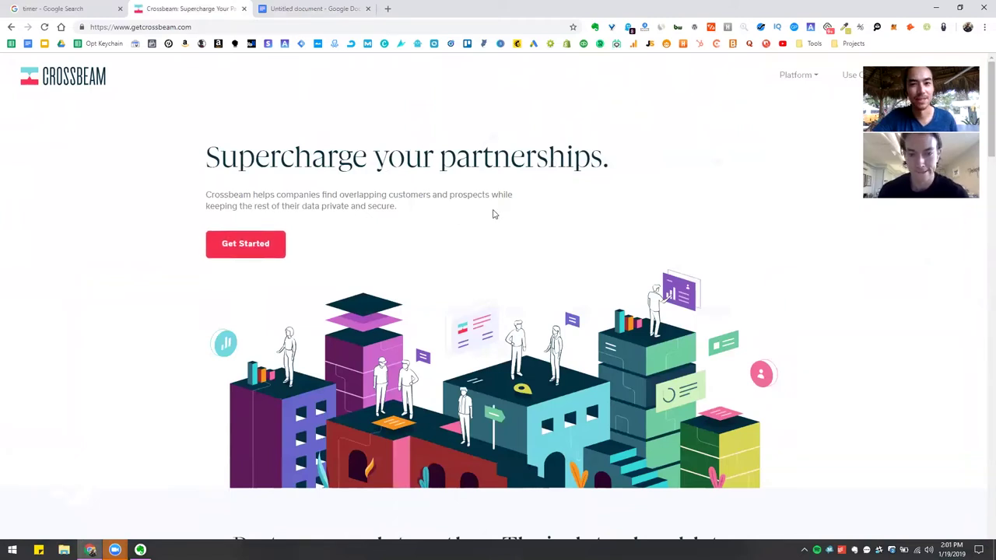
Scroll down to the feature cards and read the Prioritize Your Partners description
{"action": "scroll", "coordinate": [466, 195], "scroll_direction": "down", "scroll_amount": 3}
{"action": "scroll", "coordinate": [467, 196], "scroll_direction": "down", "scroll_amount": 5}
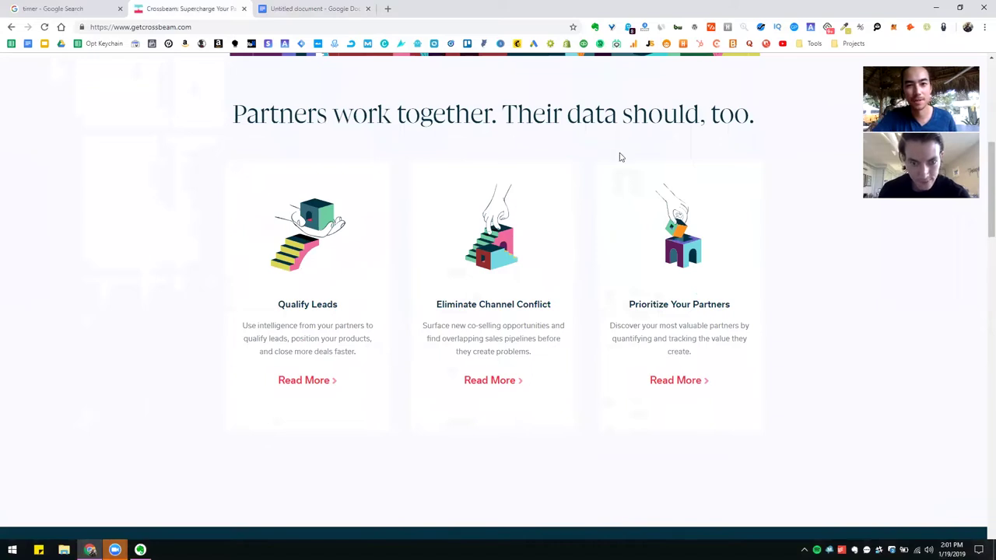
{"action": "scroll", "coordinate": [335, 265], "scroll_direction": "down", "scroll_amount": 1}
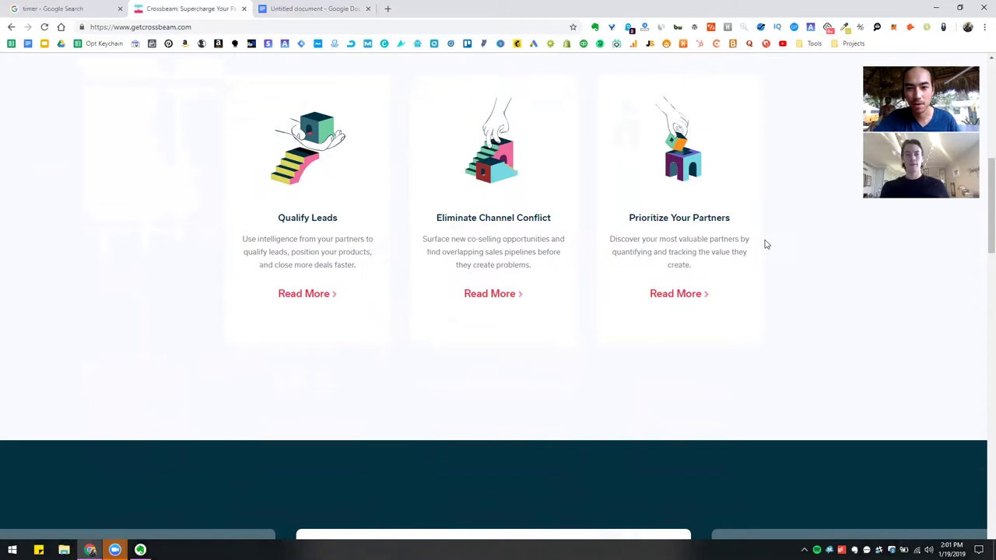
{"action": "left_click_drag", "start_coordinate": [621, 252], "coordinate": [690, 265]}
{"action": "left_click", "coordinate": [790, 288]}
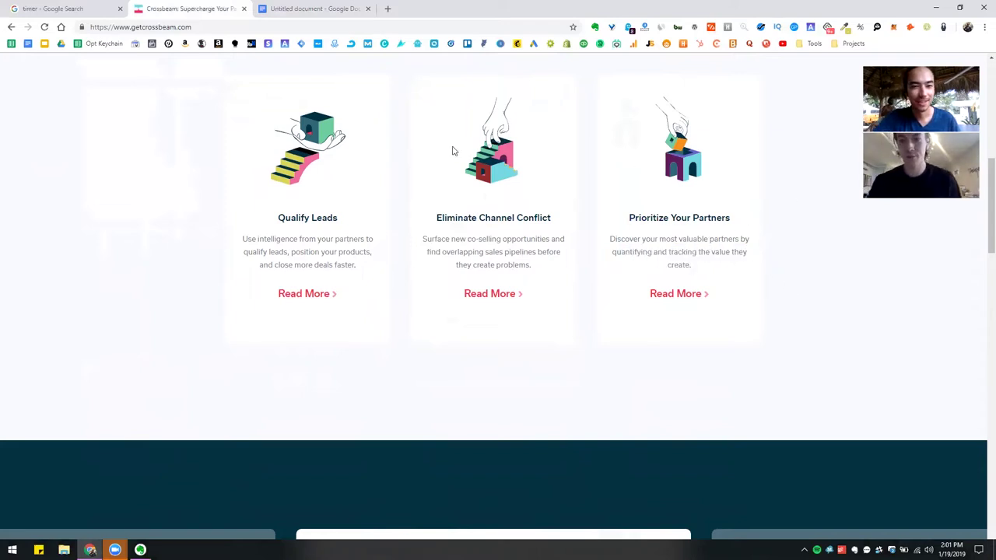
Open the Qualify Leads, Eliminate Channel Conflict and Prioritize Your Partners details in new tabs
{"action": "right_click", "coordinate": [317, 295]}
{"action": "left_click", "coordinate": [346, 304]}
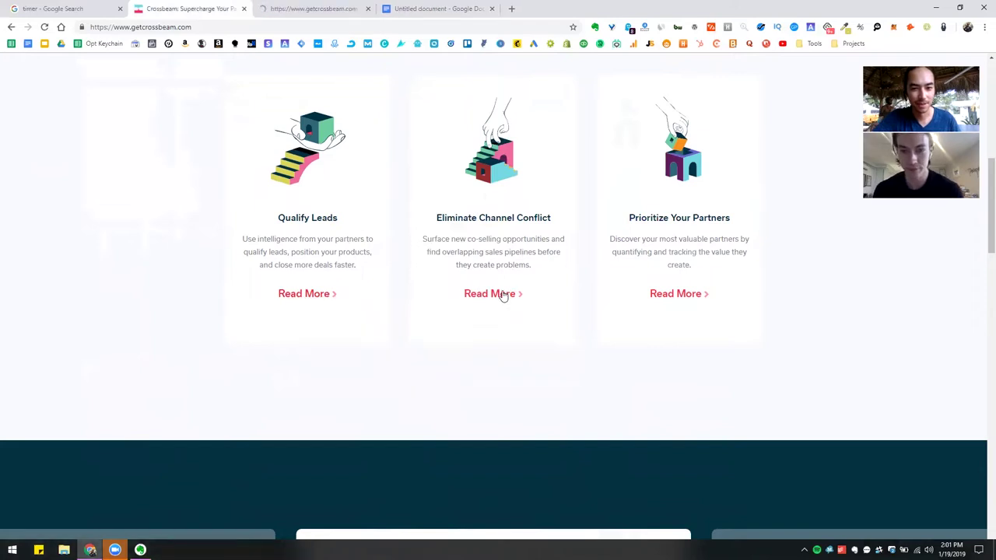
{"action": "right_click", "coordinate": [502, 294]}
{"action": "left_click", "coordinate": [534, 300]}
{"action": "right_click", "coordinate": [702, 296]}
{"action": "left_click", "coordinate": [727, 302]}
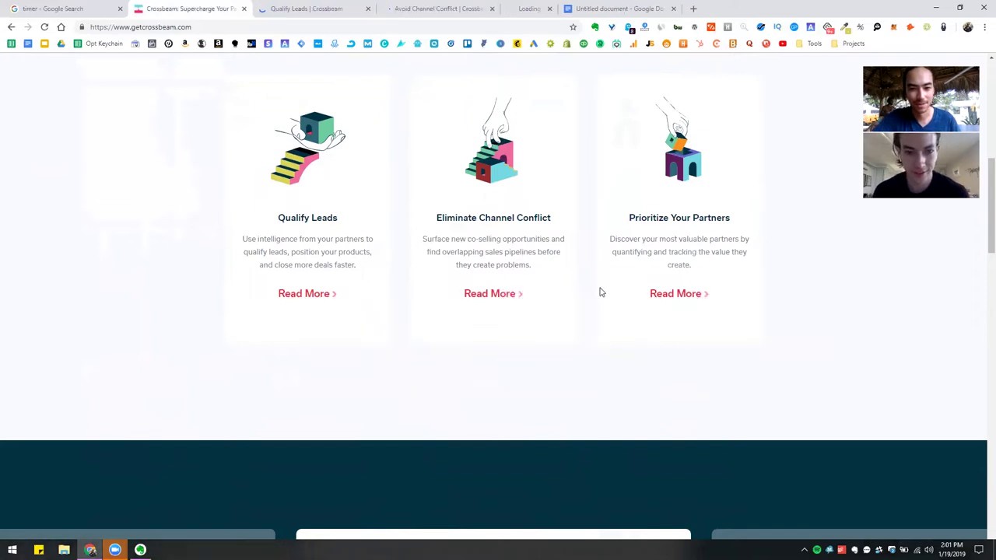
Scroll to the testimonial carousel and cycle through the Stitch and Clearbit quotes back to GURU
{"action": "scroll", "coordinate": [544, 265], "scroll_direction": "down", "scroll_amount": 3}
{"action": "scroll", "coordinate": [502, 248], "scroll_direction": "down", "scroll_amount": 1}
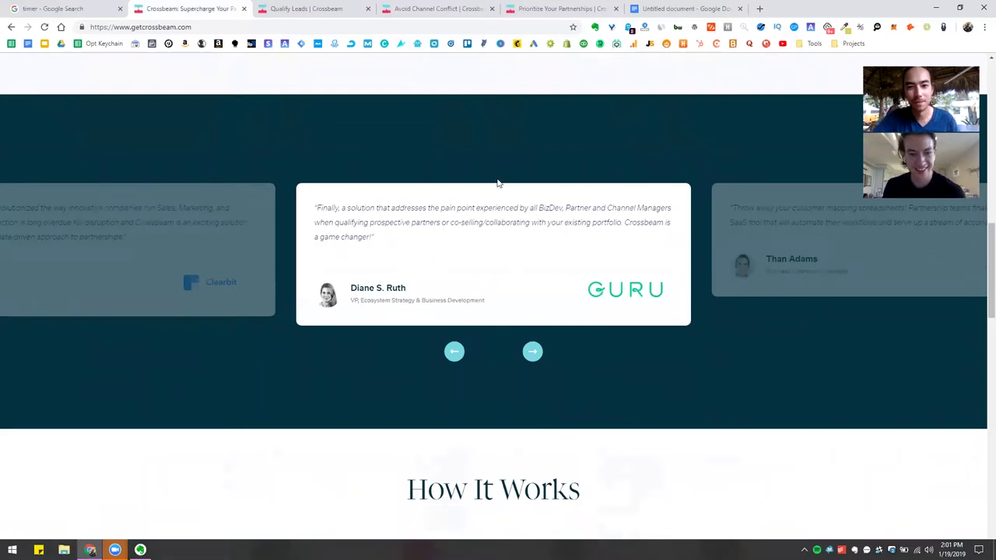
{"action": "scroll", "coordinate": [533, 254], "scroll_direction": "up", "scroll_amount": 10}
{"action": "scroll", "coordinate": [534, 253], "scroll_direction": "down", "scroll_amount": 2}
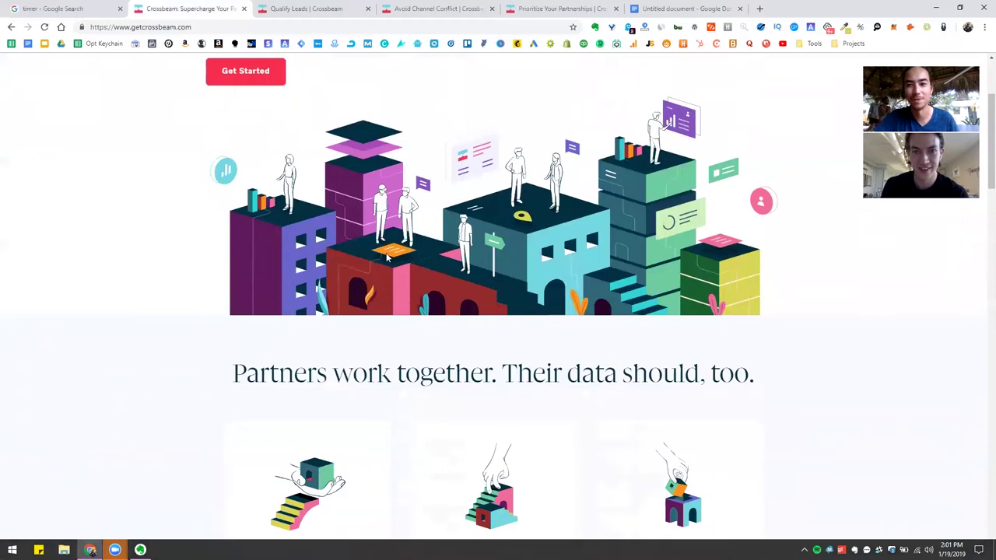
{"action": "scroll", "coordinate": [435, 358], "scroll_direction": "up", "scroll_amount": 2}
{"action": "scroll", "coordinate": [474, 351], "scroll_direction": "down", "scroll_amount": 2}
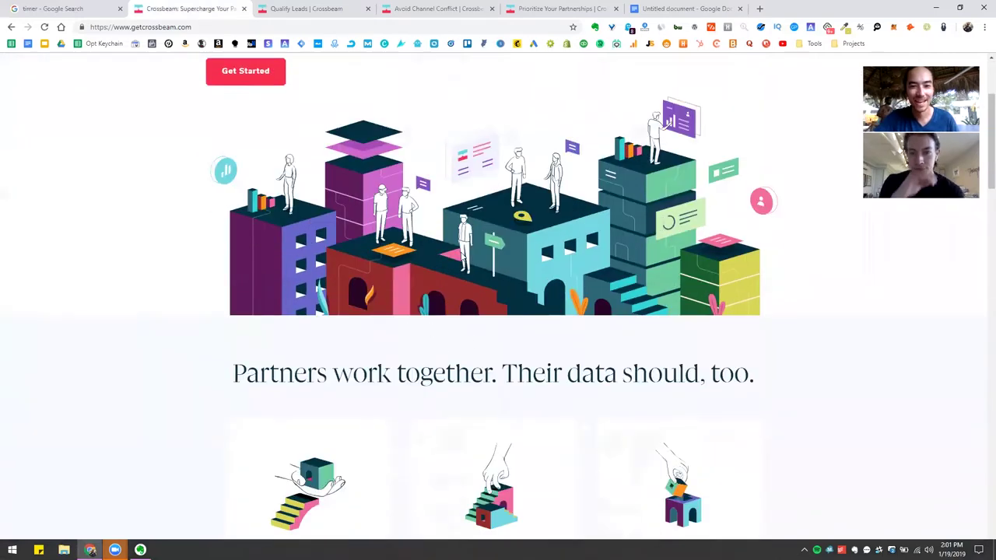
{"action": "scroll", "coordinate": [429, 319], "scroll_direction": "down", "scroll_amount": 2}
{"action": "scroll", "coordinate": [429, 319], "scroll_direction": "down", "scroll_amount": 6}
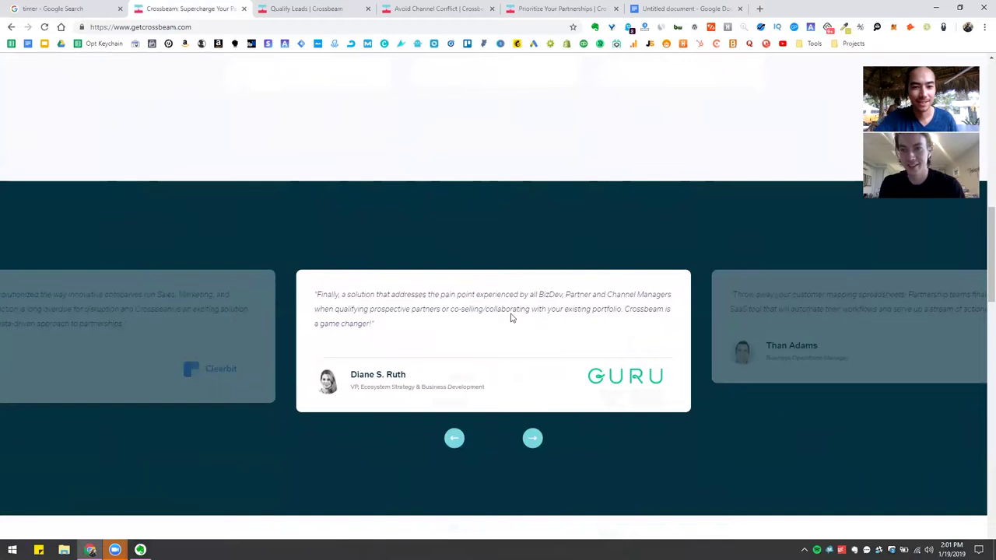
{"action": "scroll", "coordinate": [493, 389], "scroll_direction": "down", "scroll_amount": 1}
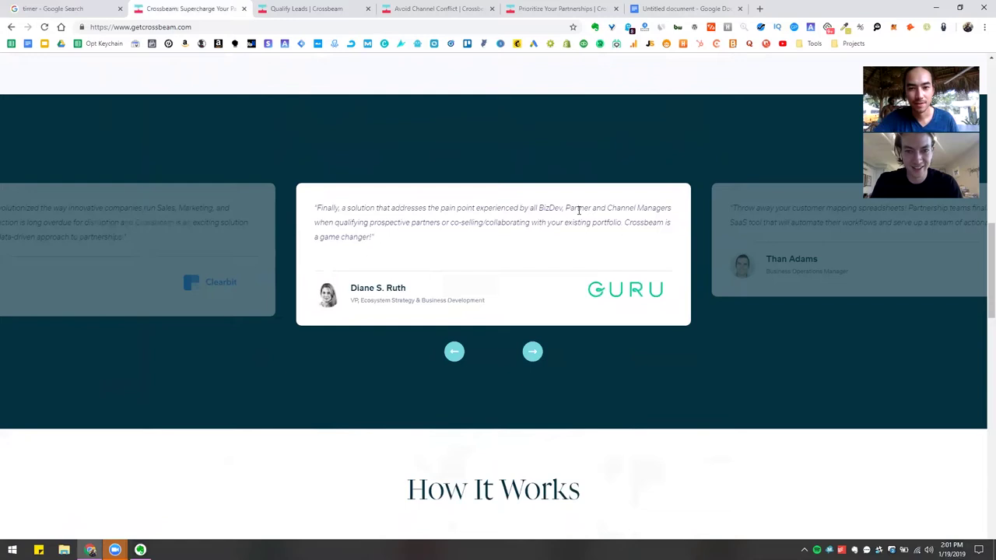
{"action": "left_click", "coordinate": [532, 352]}
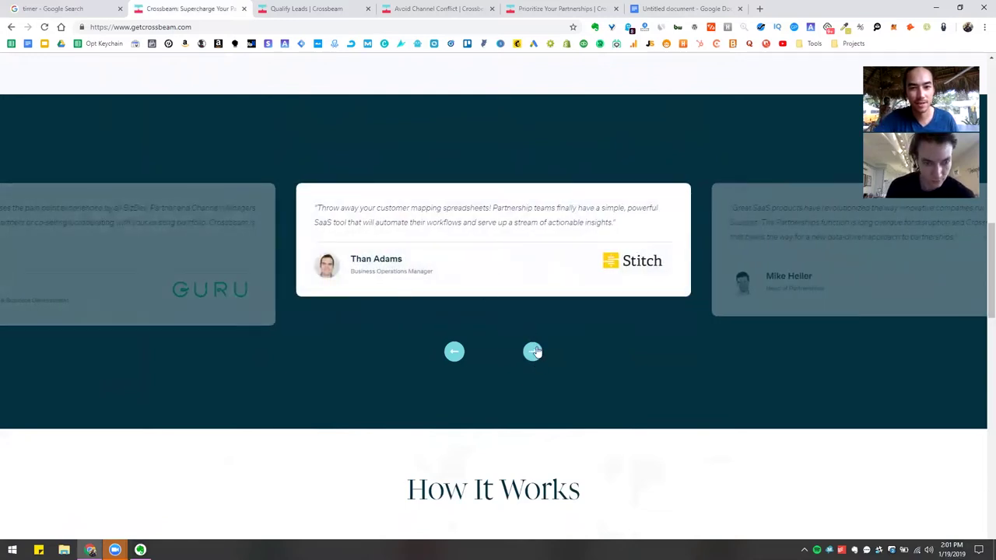
{"action": "left_click", "coordinate": [534, 352]}
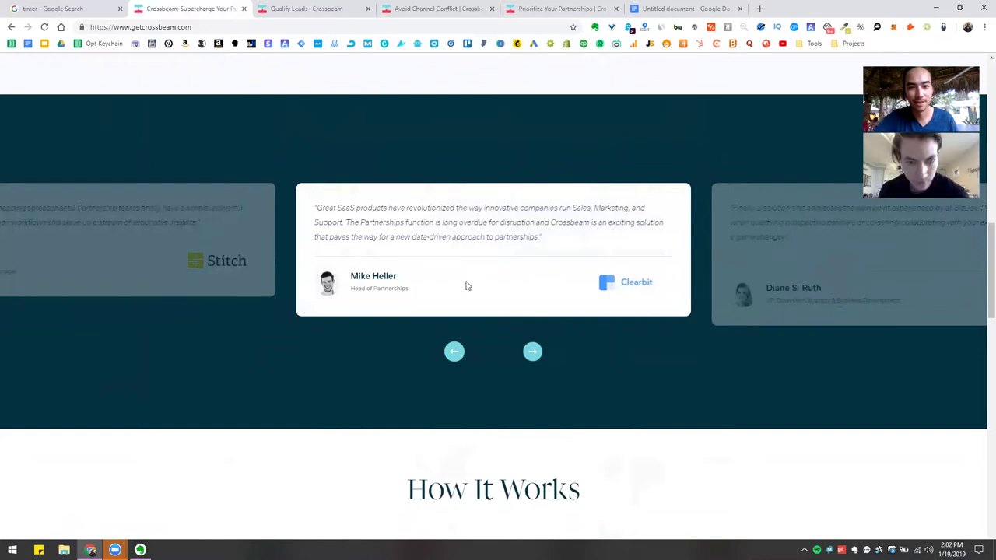
{"action": "left_click", "coordinate": [535, 354]}
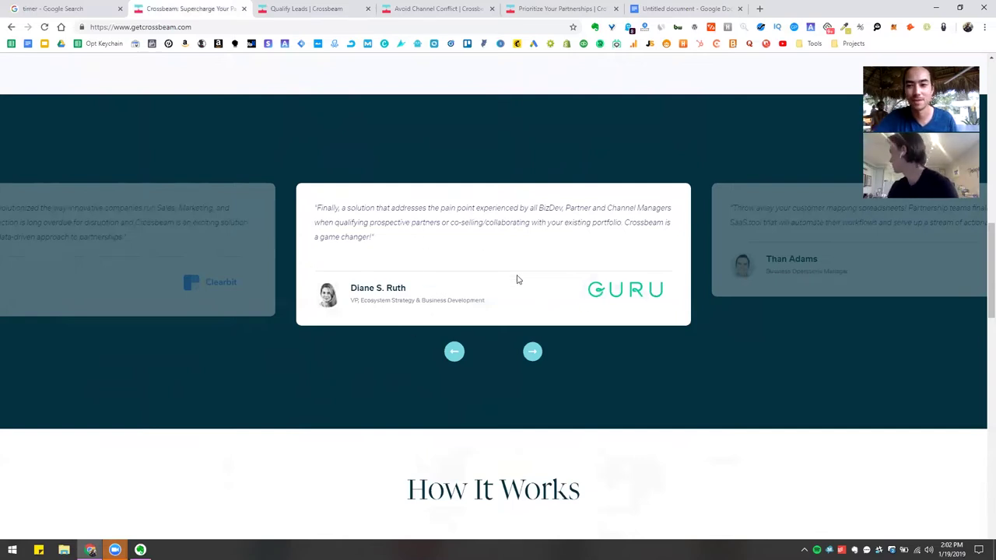
{"action": "scroll", "coordinate": [517, 280], "scroll_direction": "down", "scroll_amount": 5}
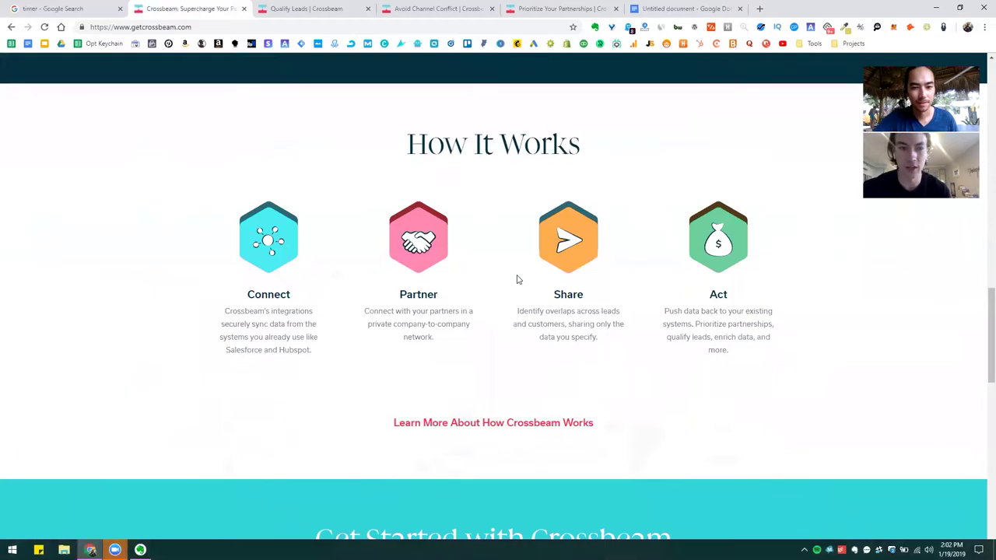
{"action": "scroll", "coordinate": [517, 279], "scroll_direction": "up", "scroll_amount": 5}
{"action": "scroll", "coordinate": [518, 280], "scroll_direction": "down", "scroll_amount": 4}
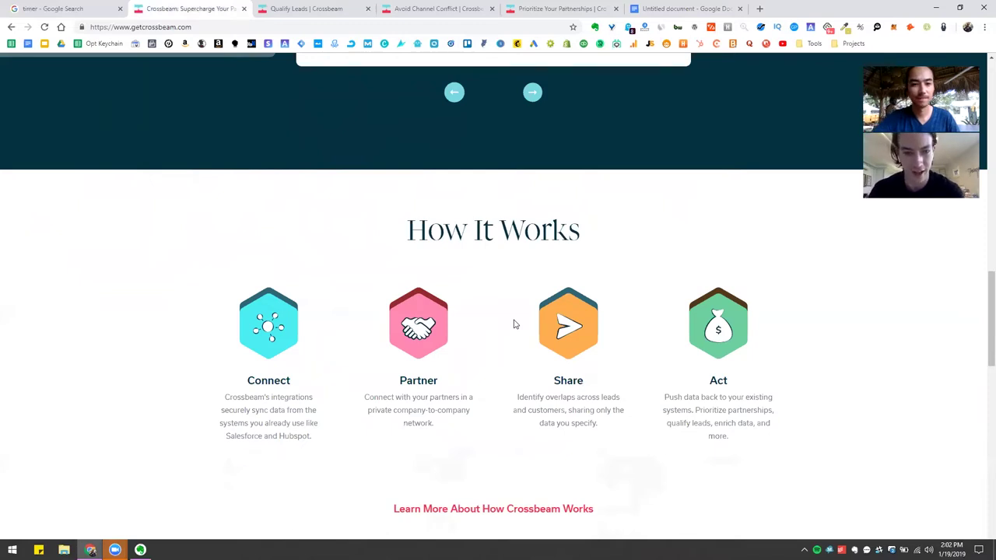
Scroll from the feature cards past the testimonials to the How It Works heading
{"action": "scroll", "coordinate": [480, 342], "scroll_direction": "up", "scroll_amount": 3}
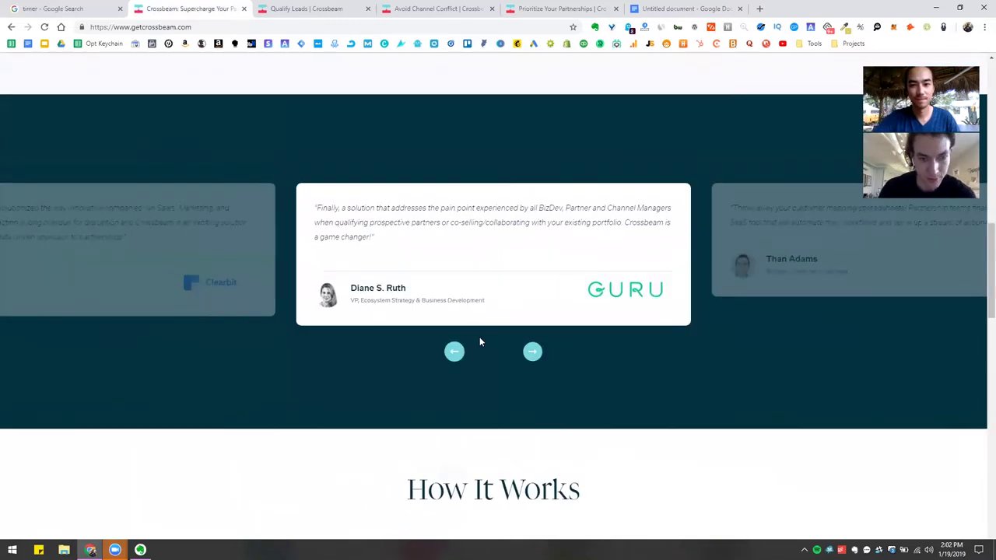
{"action": "scroll", "coordinate": [480, 341], "scroll_direction": "down", "scroll_amount": 3}
{"action": "scroll", "coordinate": [480, 341], "scroll_direction": "up", "scroll_amount": 10}
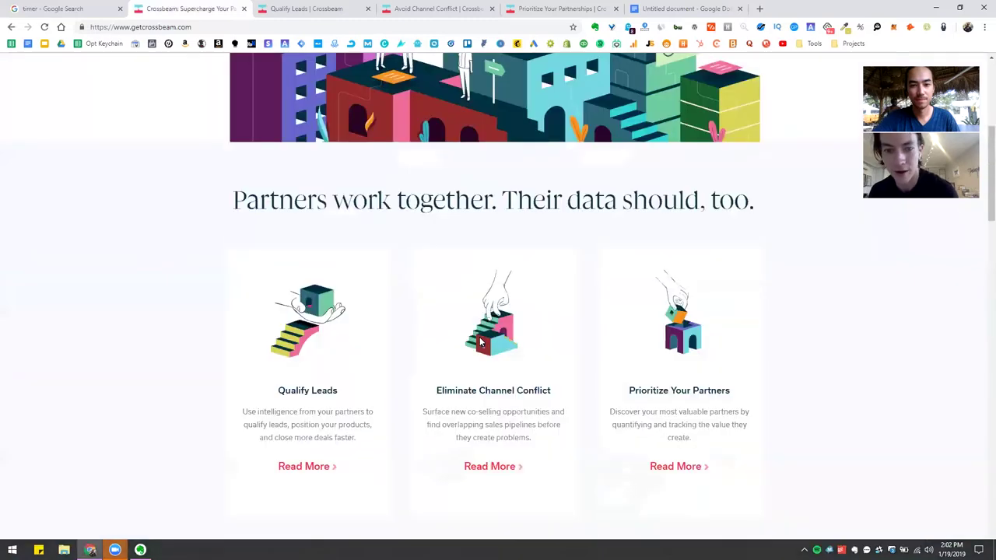
{"action": "scroll", "coordinate": [480, 340], "scroll_direction": "down", "scroll_amount": 2}
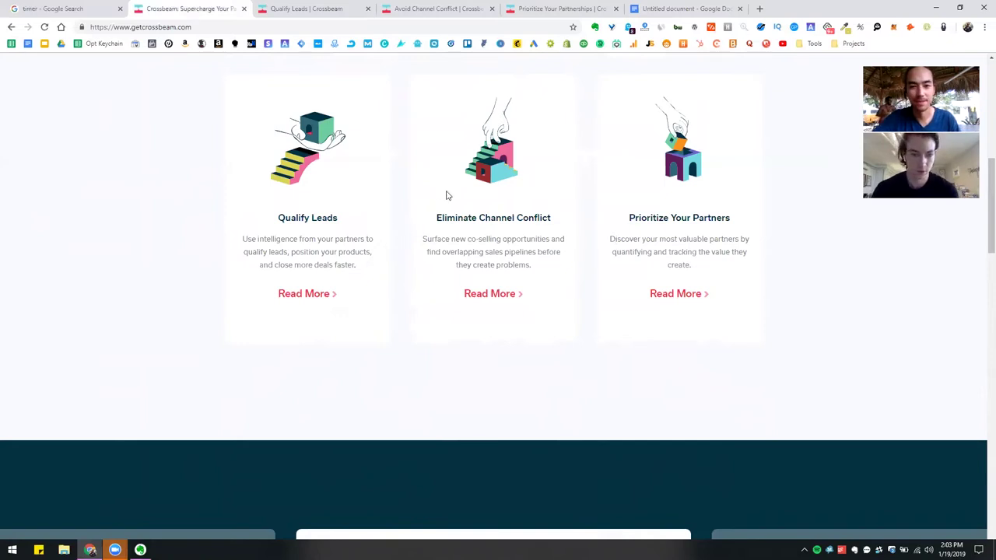
{"action": "scroll", "coordinate": [568, 163], "scroll_direction": "down", "scroll_amount": 2}
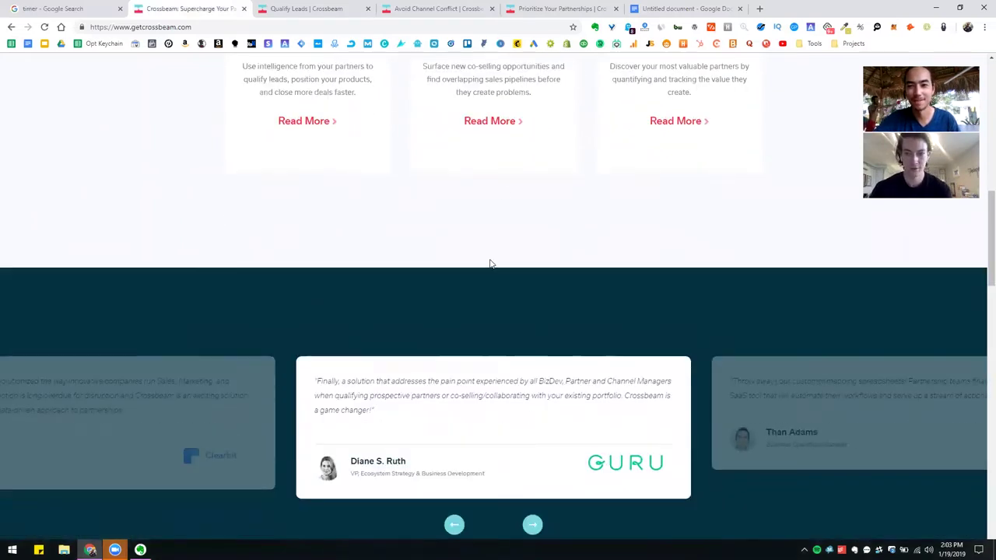
{"action": "scroll", "coordinate": [491, 263], "scroll_direction": "down", "scroll_amount": 4}
{"action": "scroll", "coordinate": [491, 263], "scroll_direction": "down", "scroll_amount": 3}
{"action": "scroll", "coordinate": [490, 263], "scroll_direction": "up", "scroll_amount": 1}
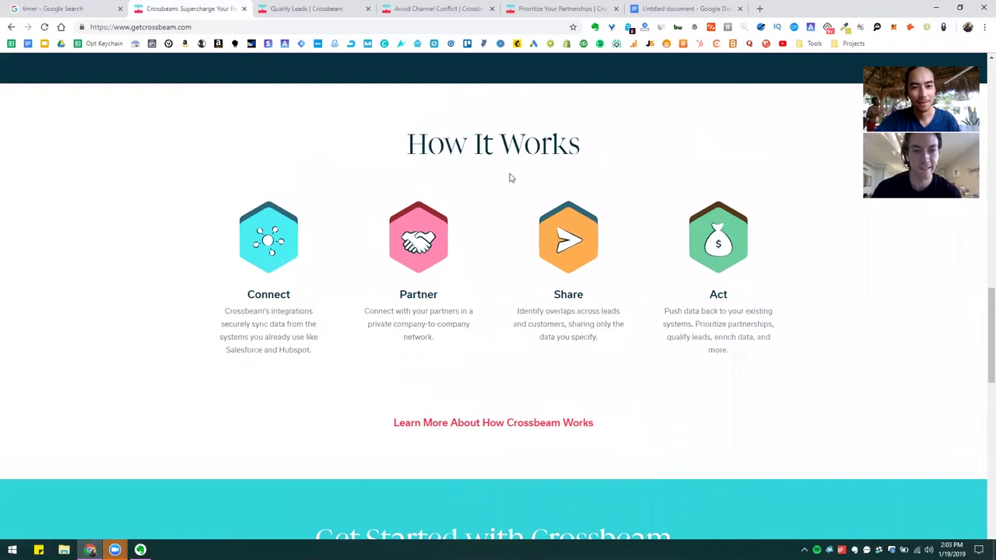
{"action": "left_click_drag", "start_coordinate": [403, 144], "coordinate": [662, 167]}
{"action": "left_click", "coordinate": [662, 167]}
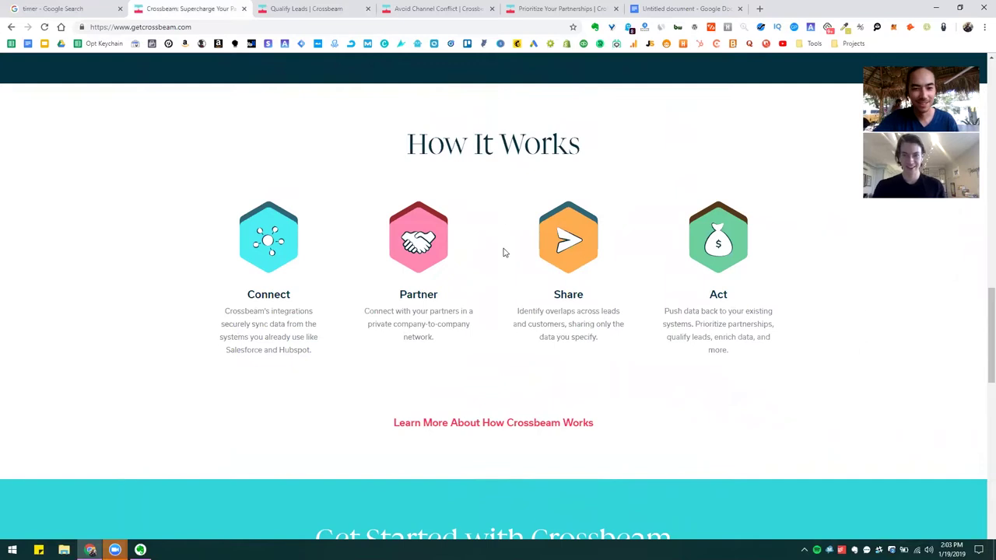
Open 'Learn More About How Crossbeam Works' in a new tab, then scroll down toward the footer
{"action": "right_click", "coordinate": [506, 425]}
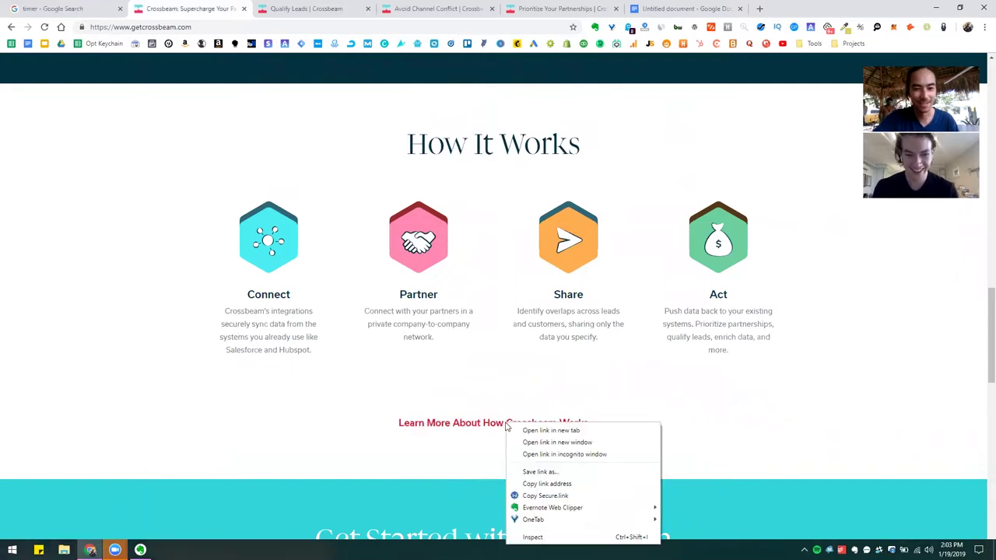
{"action": "left_click", "coordinate": [550, 430]}
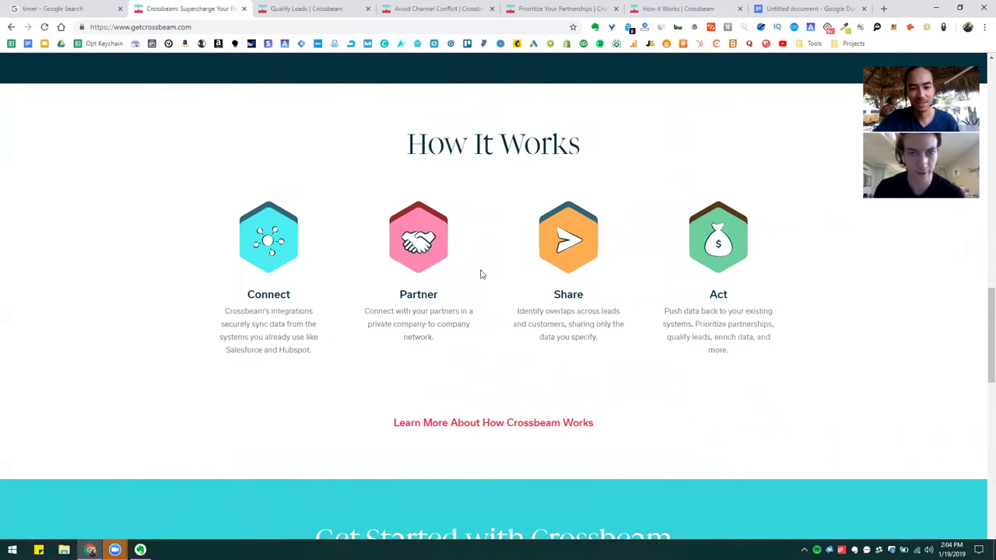
{"action": "scroll", "coordinate": [480, 274], "scroll_direction": "down", "scroll_amount": 8}
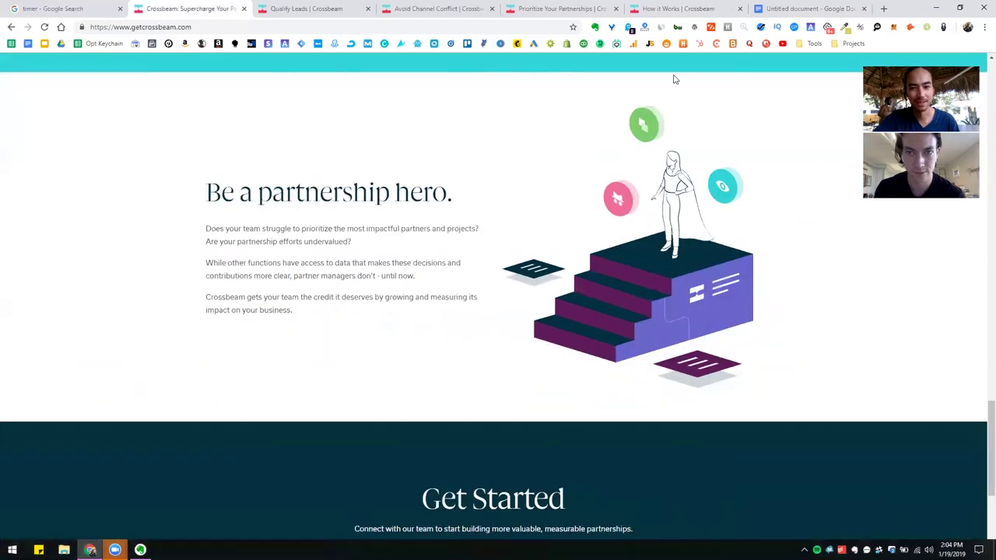
{"action": "scroll", "coordinate": [533, 200], "scroll_direction": "up", "scroll_amount": 2}
{"action": "scroll", "coordinate": [484, 303], "scroll_direction": "down", "scroll_amount": 3}
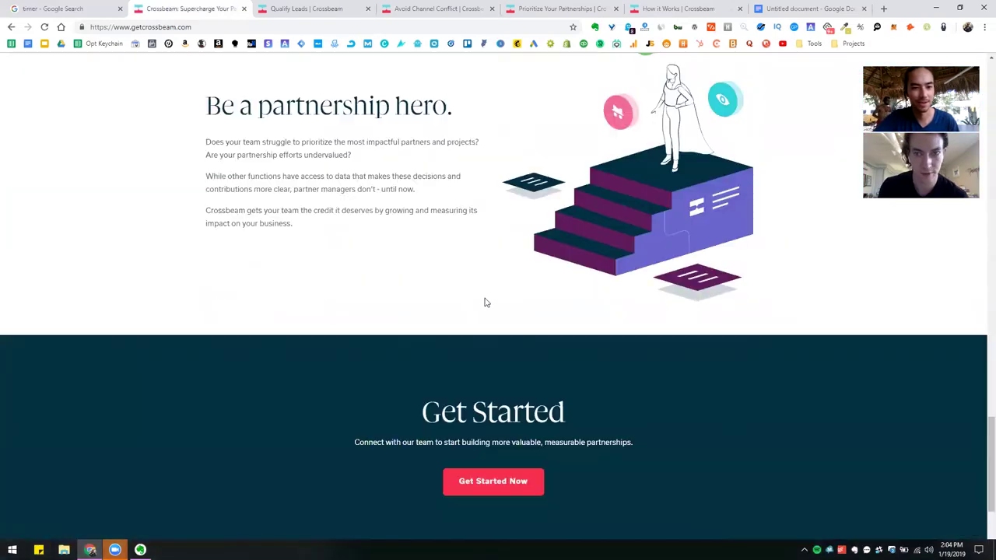
{"action": "scroll", "coordinate": [484, 302], "scroll_direction": "down", "scroll_amount": 3}
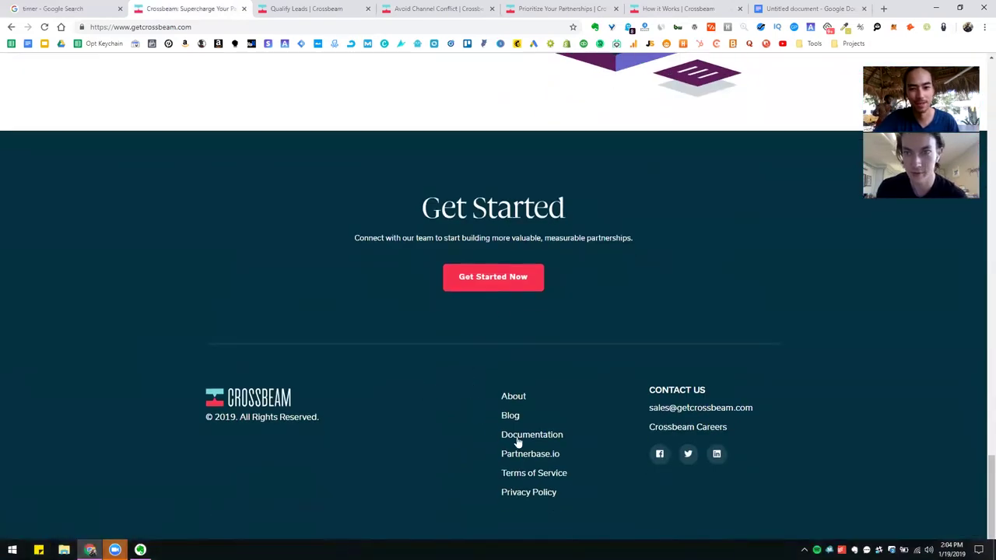
Check getcrossbeam.com's traffic rank and SimilarWeb sources and referrals, then close the popup
{"action": "key", "text": "Home"}
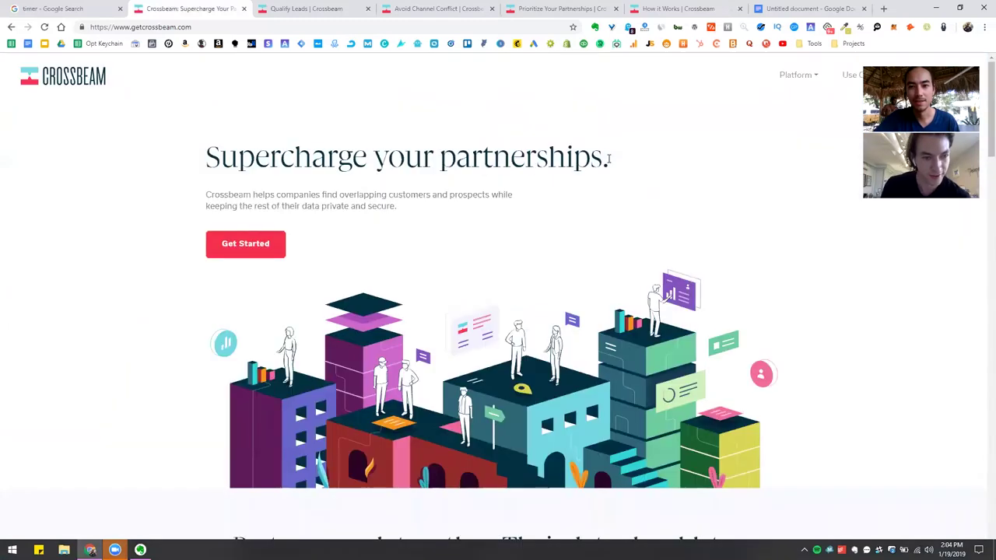
{"action": "left_click", "coordinate": [645, 28]}
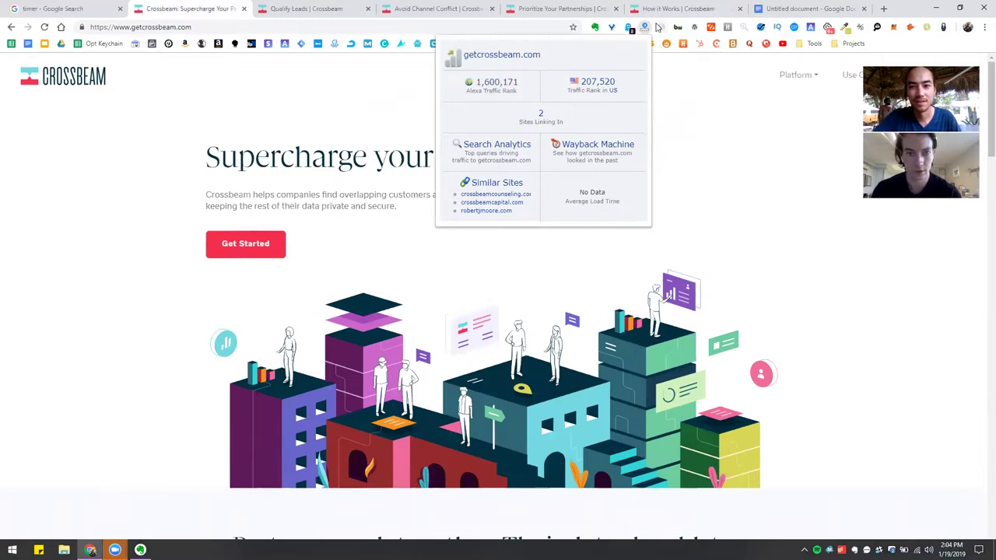
{"action": "left_click", "coordinate": [661, 27]}
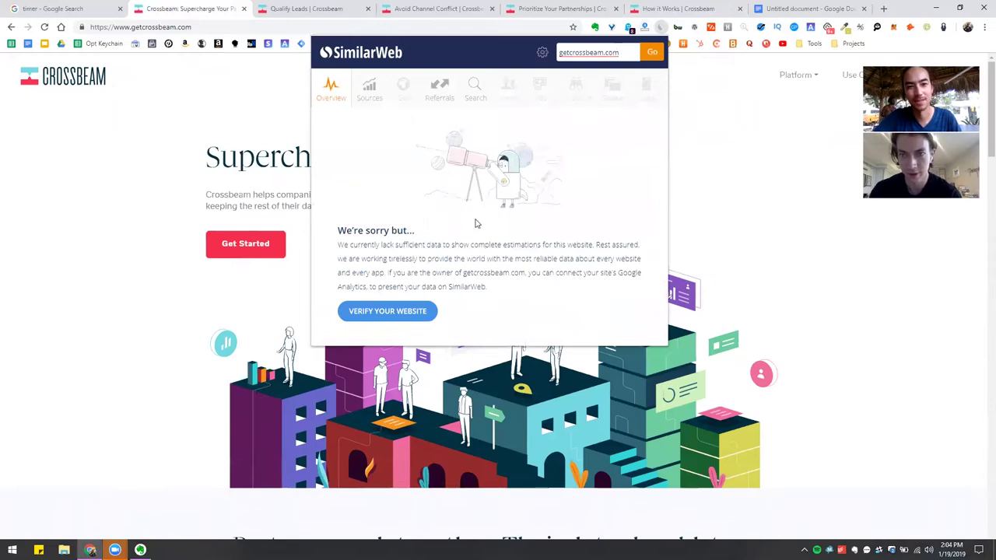
{"action": "left_click", "coordinate": [374, 91]}
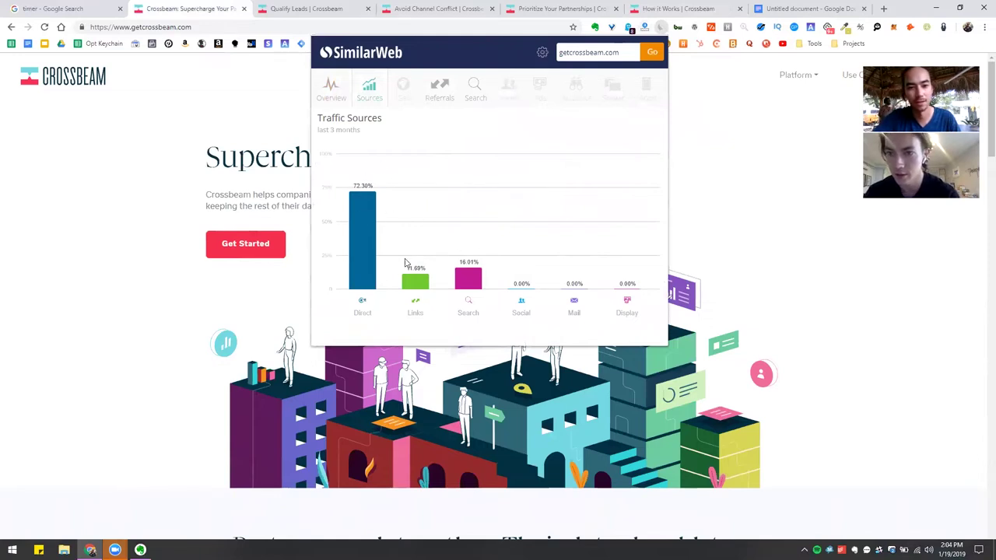
{"action": "left_click", "coordinate": [442, 101]}
{"action": "left_click", "coordinate": [330, 92]}
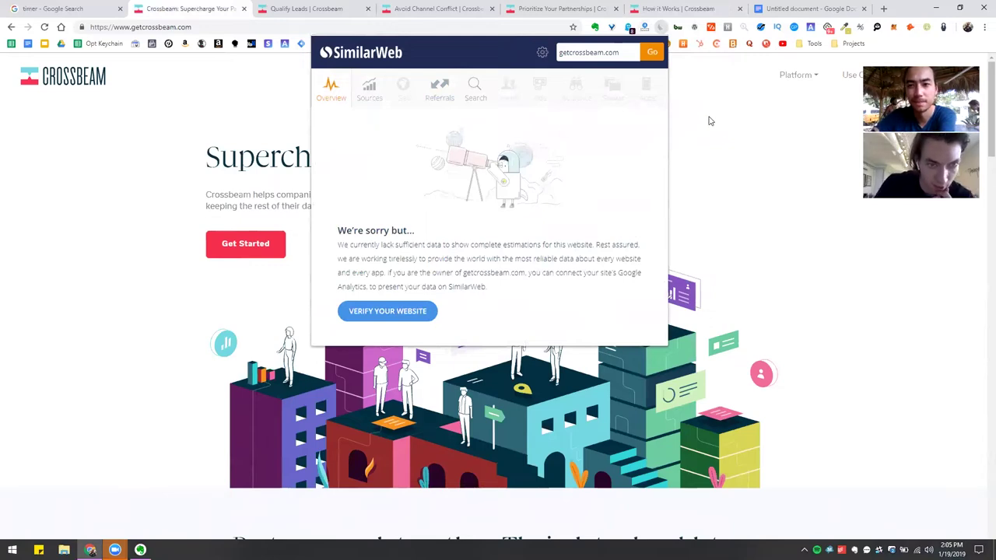
{"action": "left_click", "coordinate": [731, 164]}
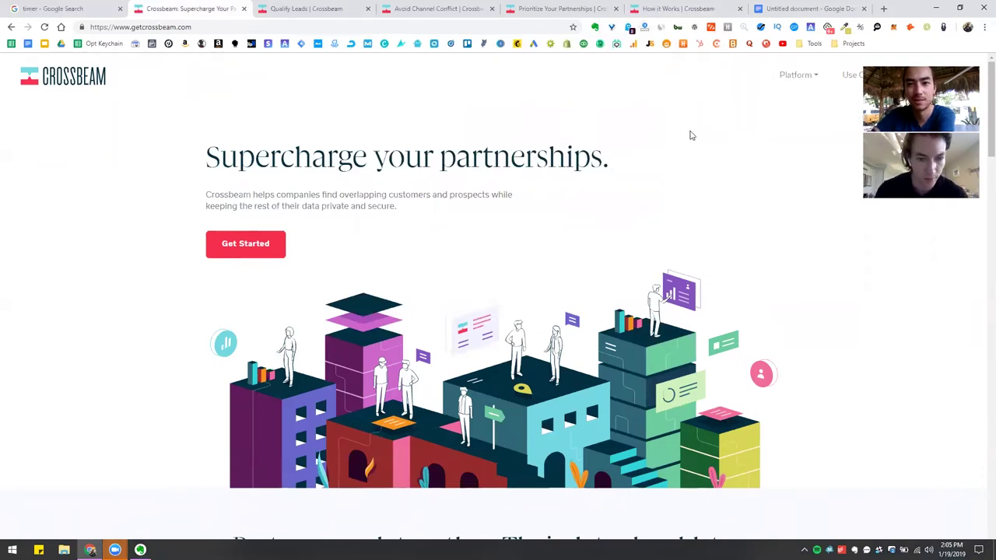
{"action": "left_click", "coordinate": [711, 26]}
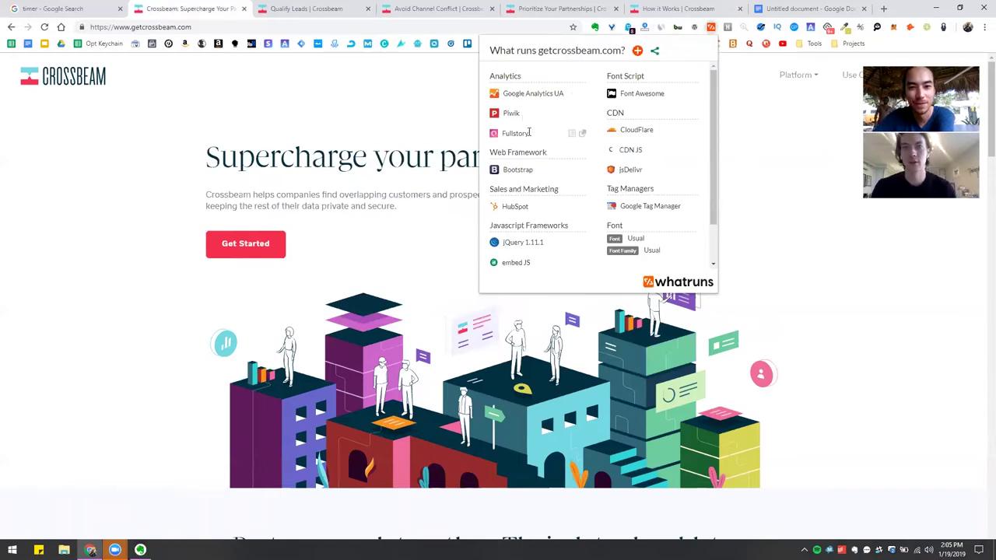
{"action": "double_click", "coordinate": [525, 133]}
{"action": "left_click", "coordinate": [532, 132]}
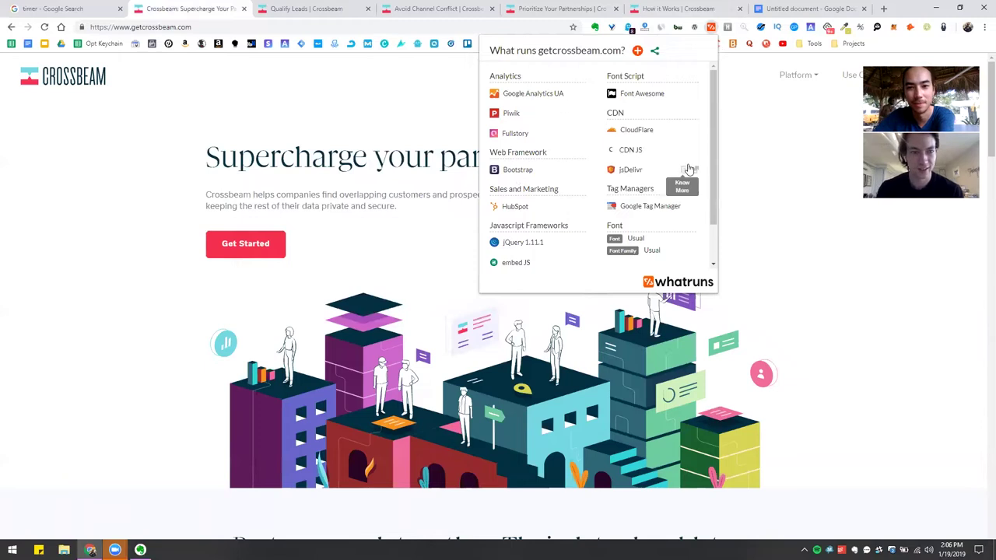
{"action": "scroll", "coordinate": [713, 161], "scroll_direction": "down", "scroll_amount": 2}
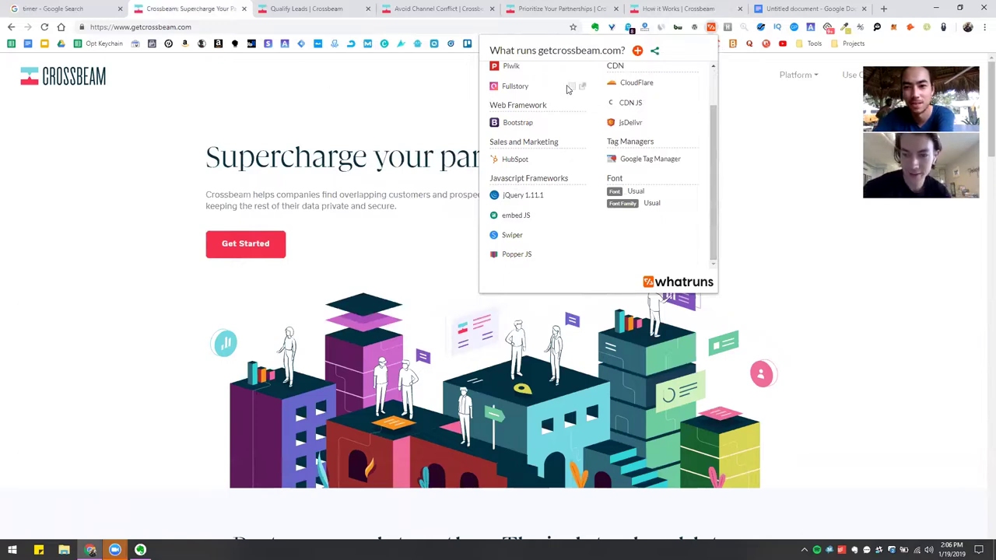
{"action": "left_click", "coordinate": [684, 29]}
{"action": "left_click", "coordinate": [678, 27]}
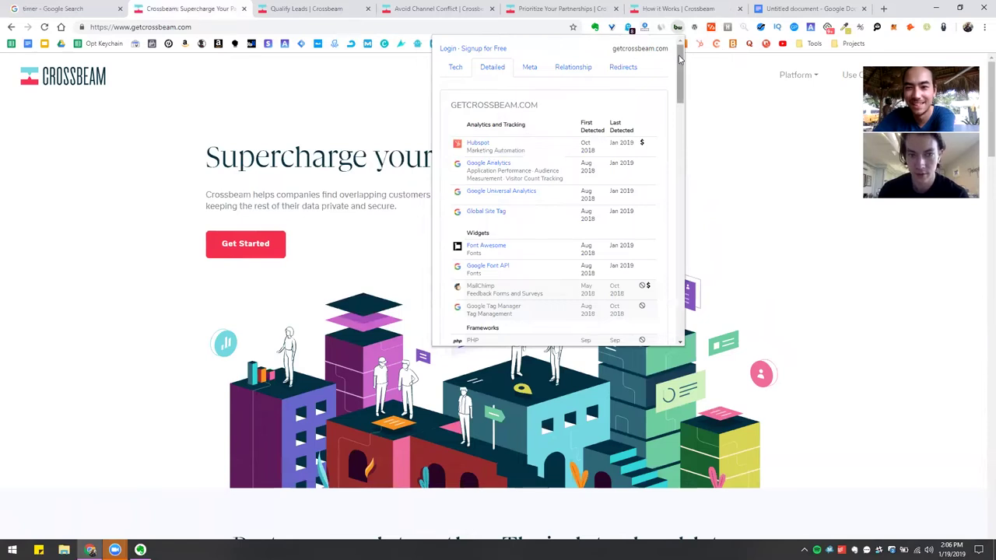
{"action": "left_click_drag", "start_coordinate": [679, 59], "coordinate": [681, 265]}
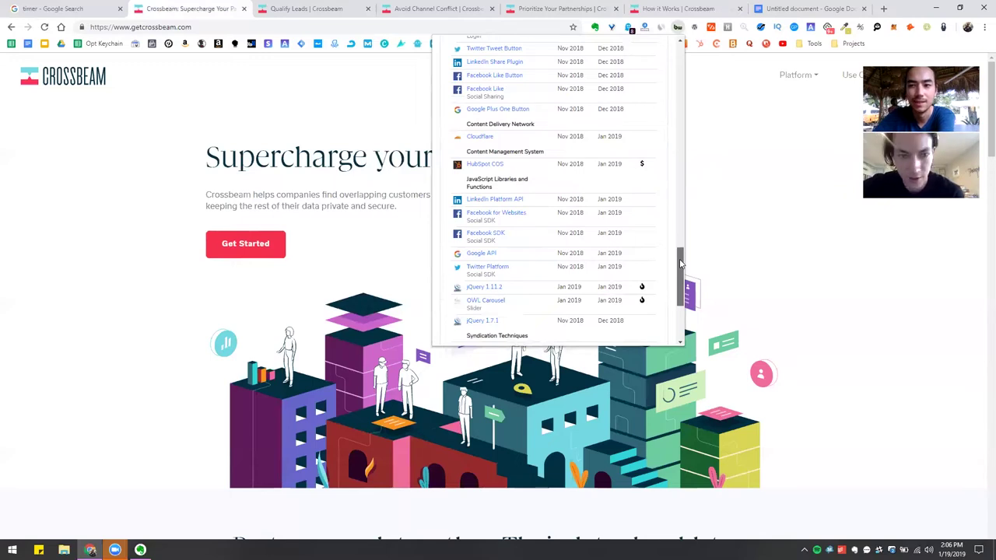
{"action": "mouse_move", "coordinate": [680, 259]}
{"action": "left_mouse_down"}
{"action": "mouse_move", "coordinate": [683, 240]}
{"action": "mouse_move", "coordinate": [683, 256]}
{"action": "left_mouse_up"}
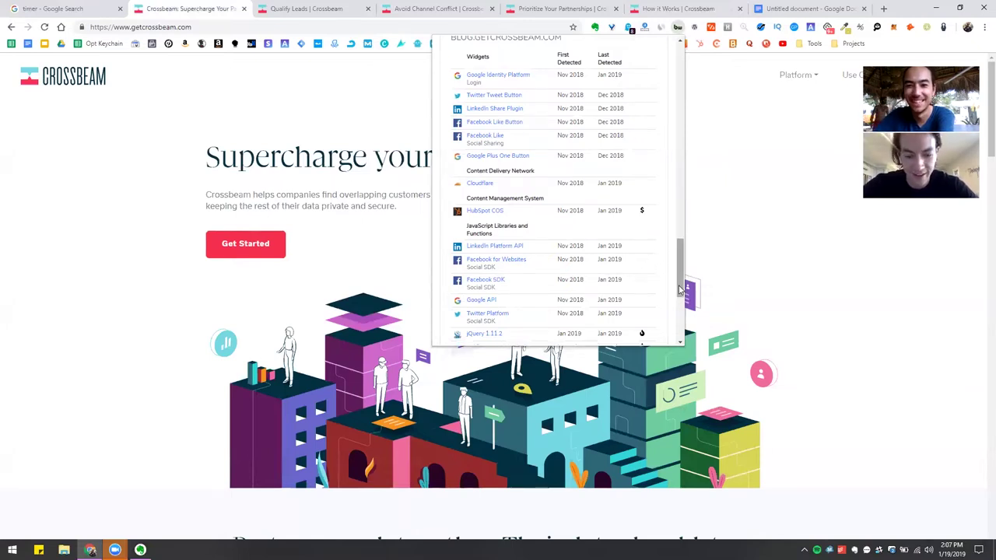
{"action": "left_click_drag", "start_coordinate": [679, 289], "coordinate": [681, 255]}
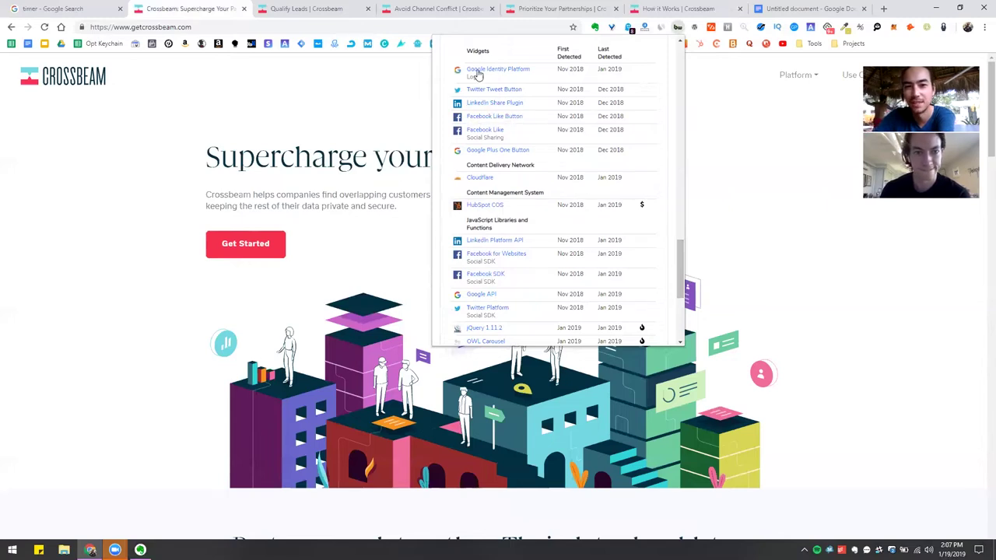
{"action": "left_click_drag", "start_coordinate": [680, 260], "coordinate": [679, 290]}
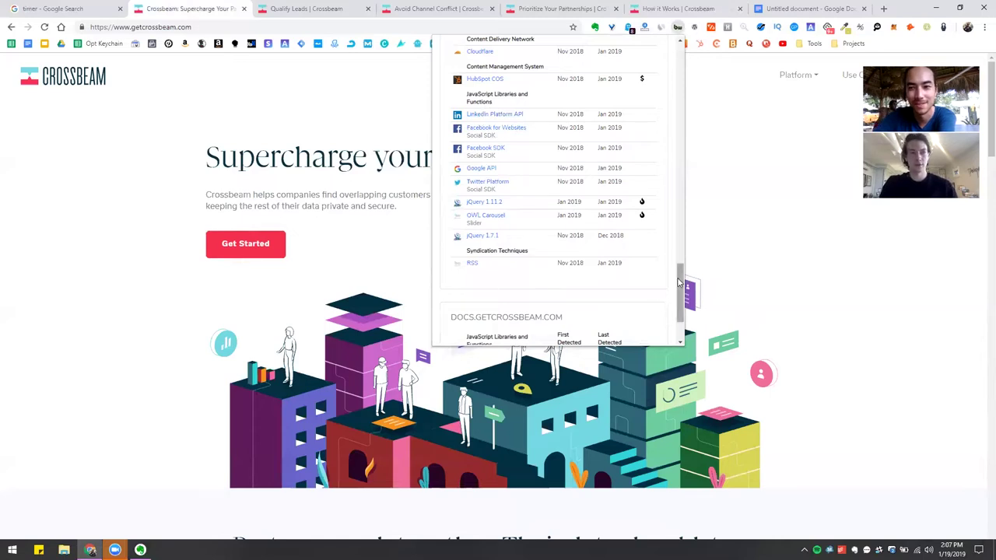
{"action": "left_click_drag", "start_coordinate": [680, 290], "coordinate": [651, 51]}
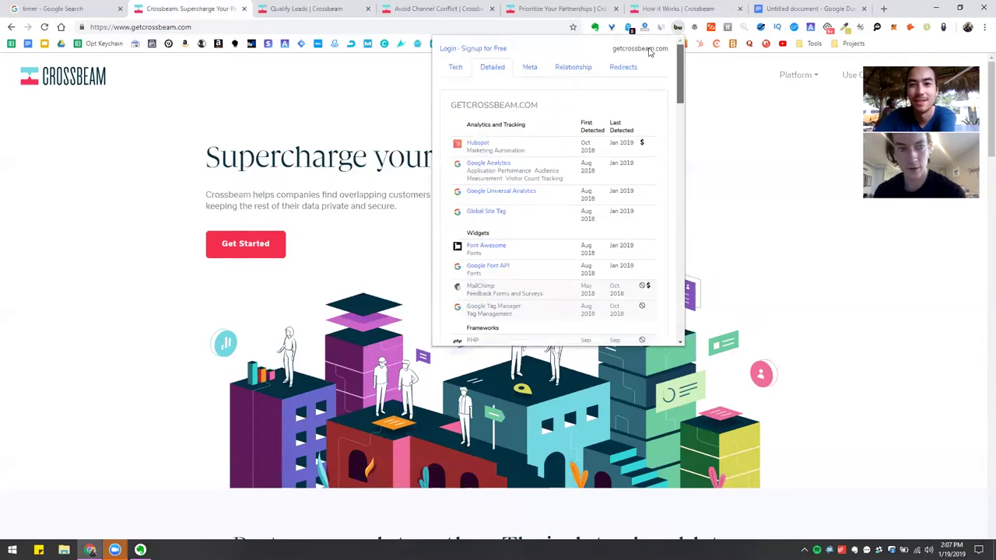
Close the technology profile and view the Google timer, now at 20:39 remaining
{"action": "left_click", "coordinate": [733, 161]}
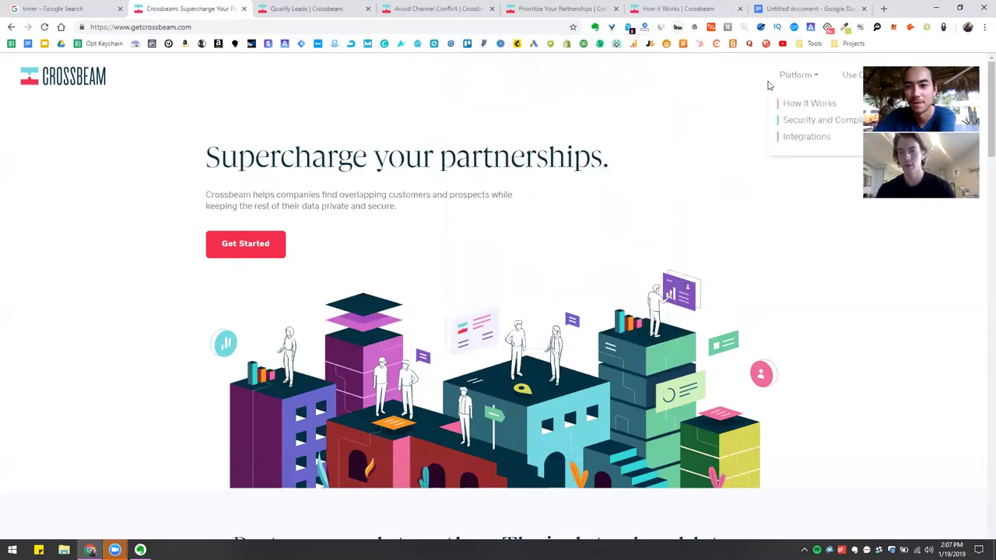
{"action": "mouse_move", "coordinate": [801, 75]}
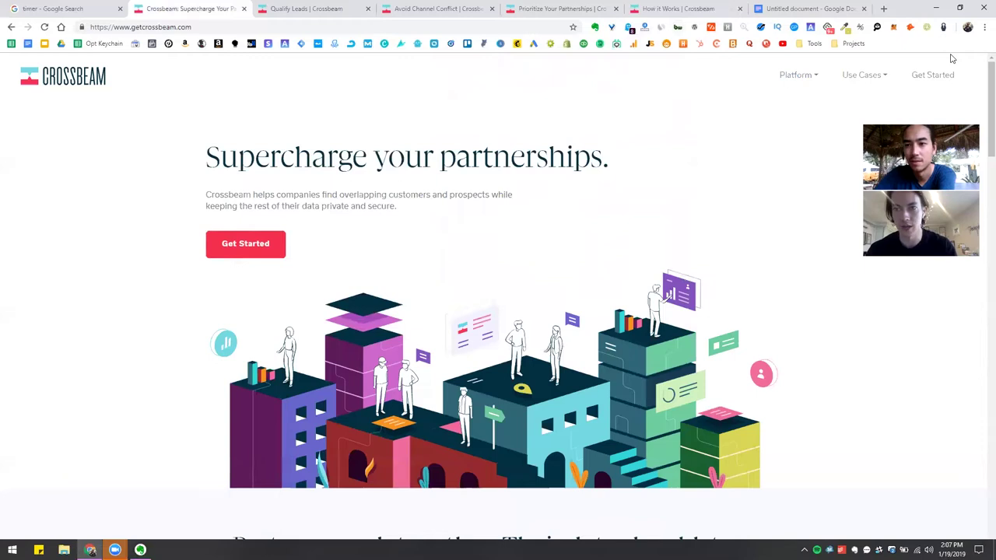
{"action": "mouse_move", "coordinate": [875, 80]}
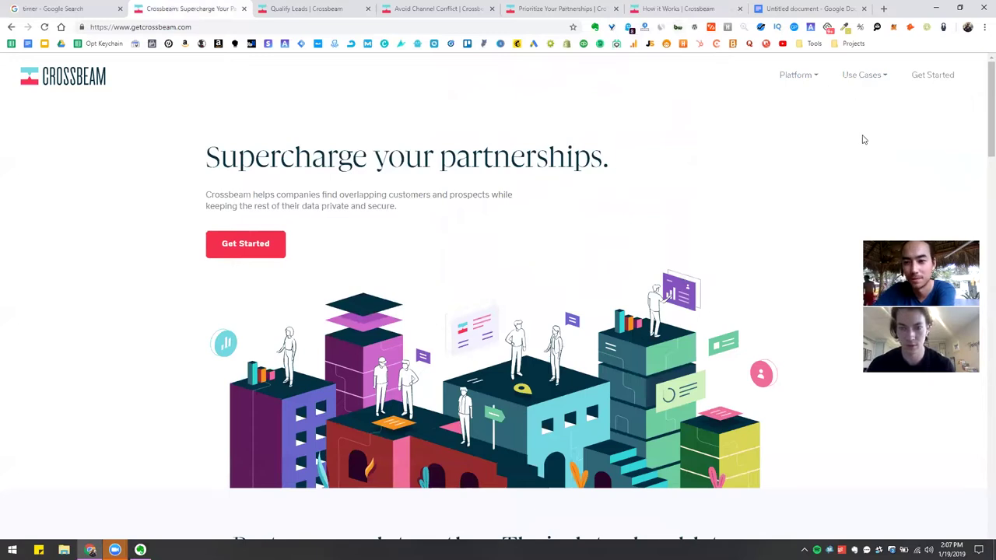
{"action": "left_click", "coordinate": [325, 28]}
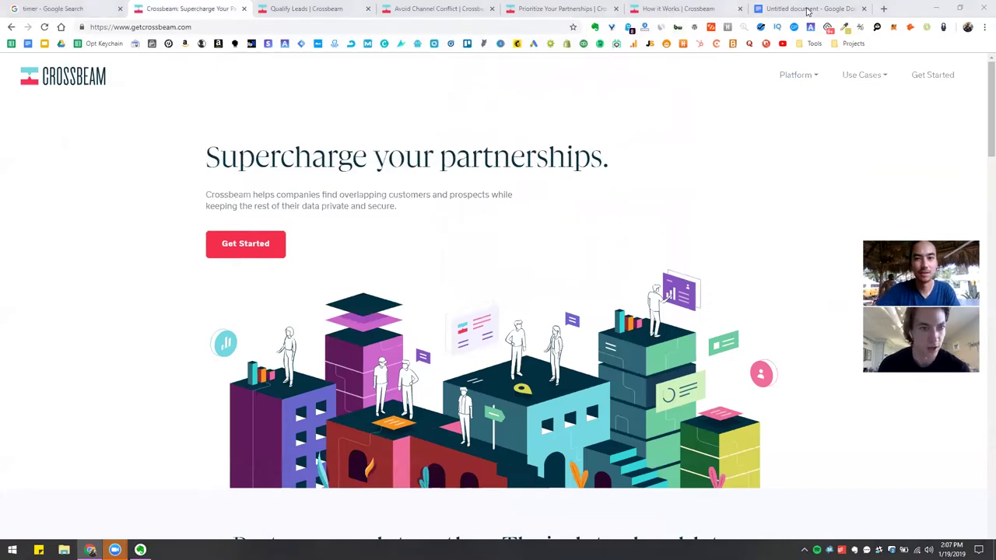
{"action": "left_click", "coordinate": [826, 150]}
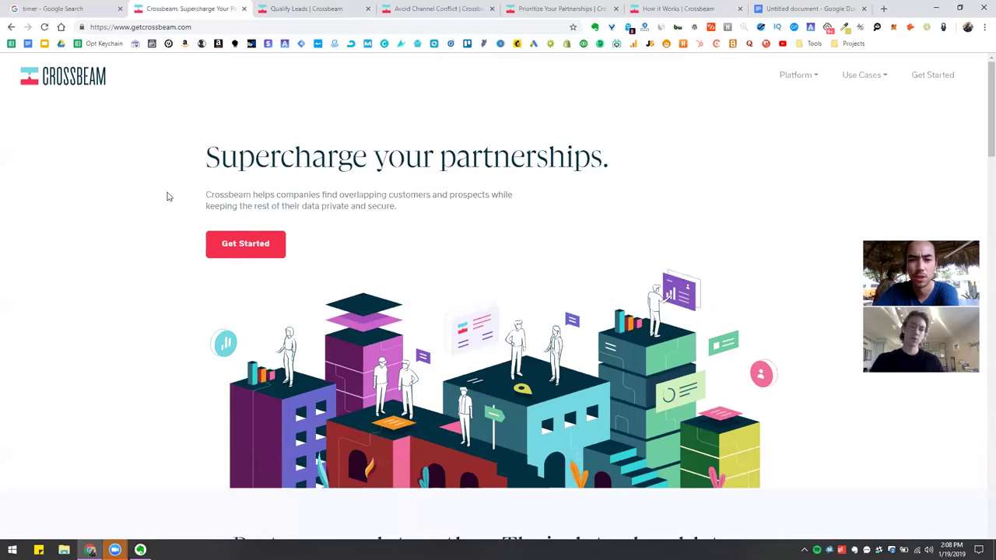
{"action": "left_click", "coordinate": [48, 9]}
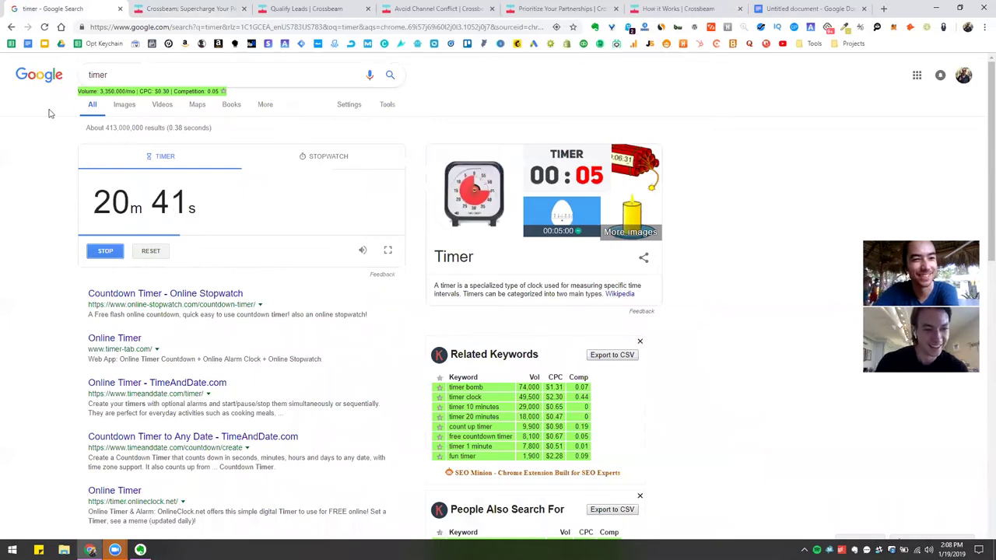
Switch back to the 'Crossbeam: Supercharge Your Partnerships' homepage tab
{"action": "left_click", "coordinate": [204, 7]}
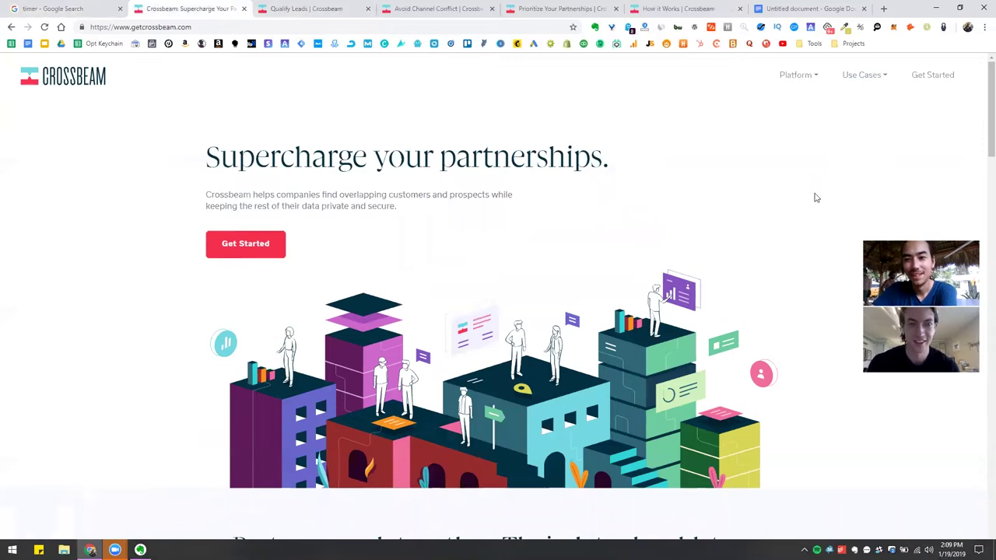
Scroll the Crossbeam homepage and open the sales contact e-mail link
{"action": "scroll", "coordinate": [815, 198], "scroll_direction": "down", "scroll_amount": 15}
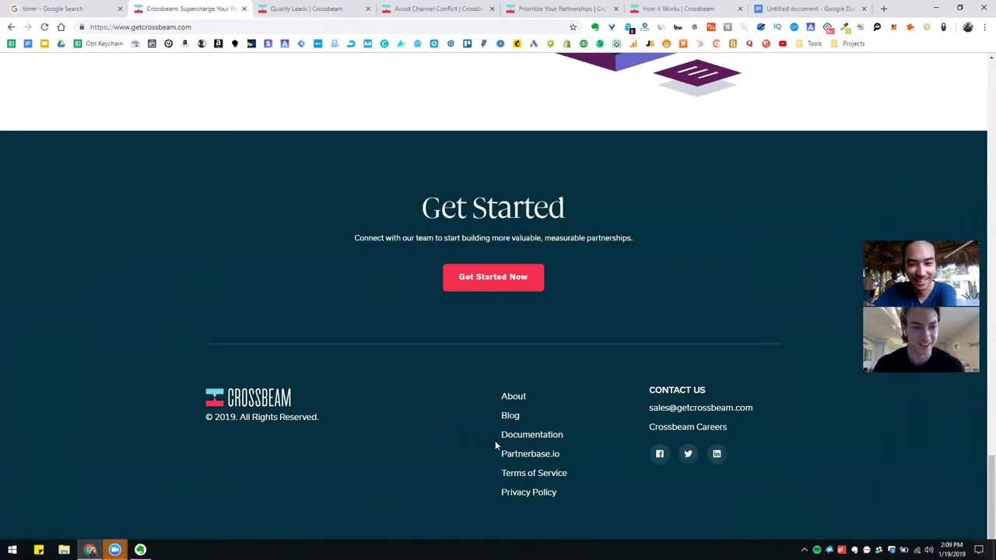
{"action": "left_click", "coordinate": [666, 411]}
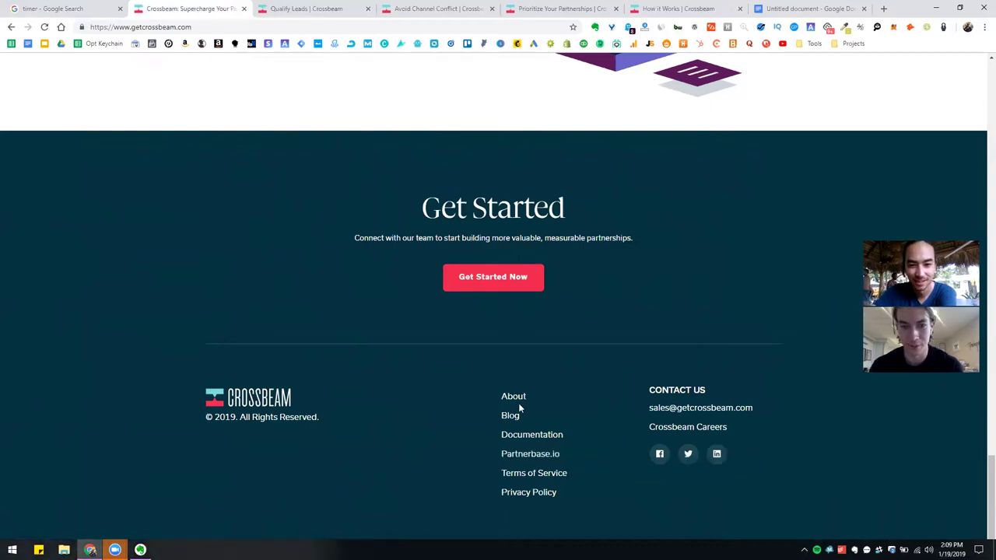
{"action": "scroll", "coordinate": [658, 314], "scroll_direction": "up", "scroll_amount": 20}
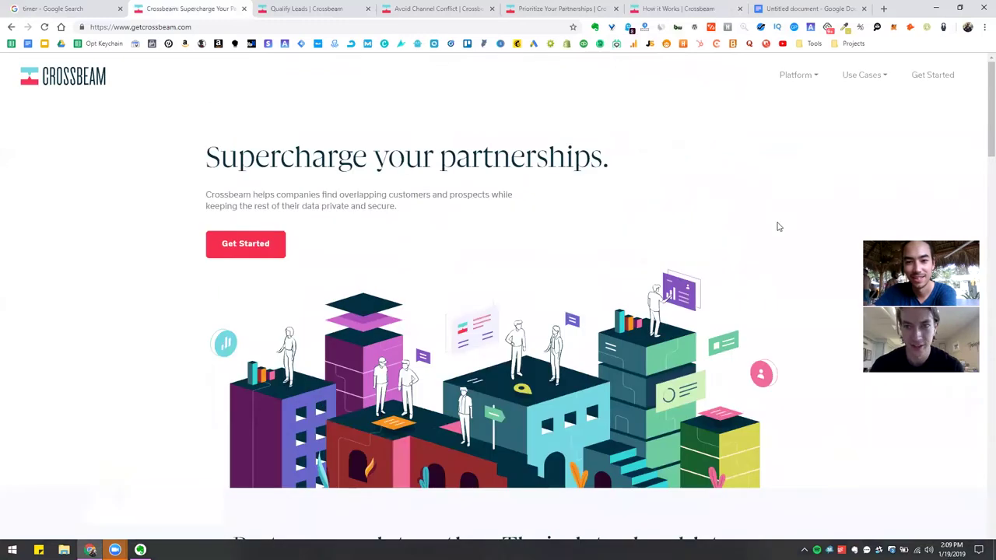
{"action": "scroll", "coordinate": [786, 196], "scroll_direction": "down", "scroll_amount": 4}
{"action": "scroll", "coordinate": [786, 196], "scroll_direction": "up", "scroll_amount": 5}
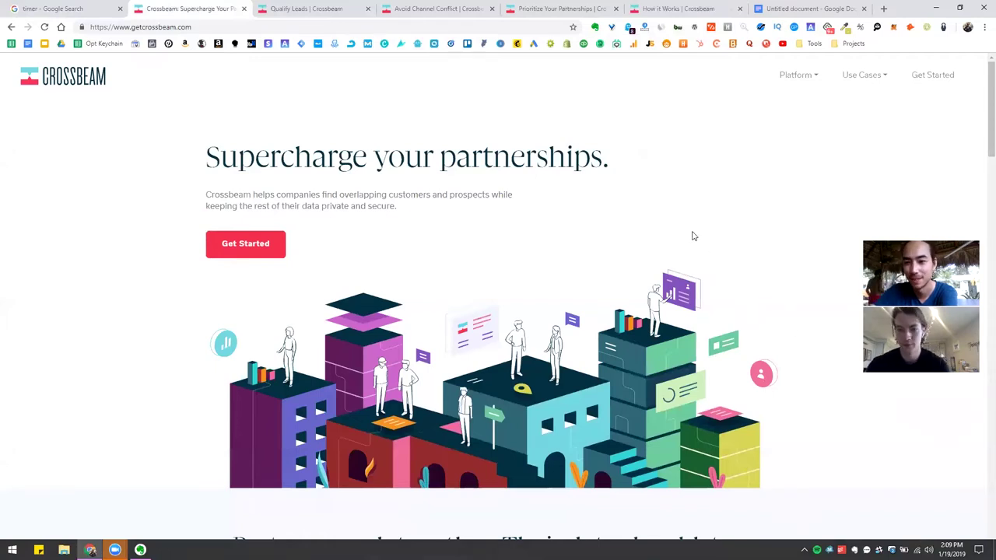
{"action": "scroll", "coordinate": [770, 304], "scroll_direction": "down", "scroll_amount": 10}
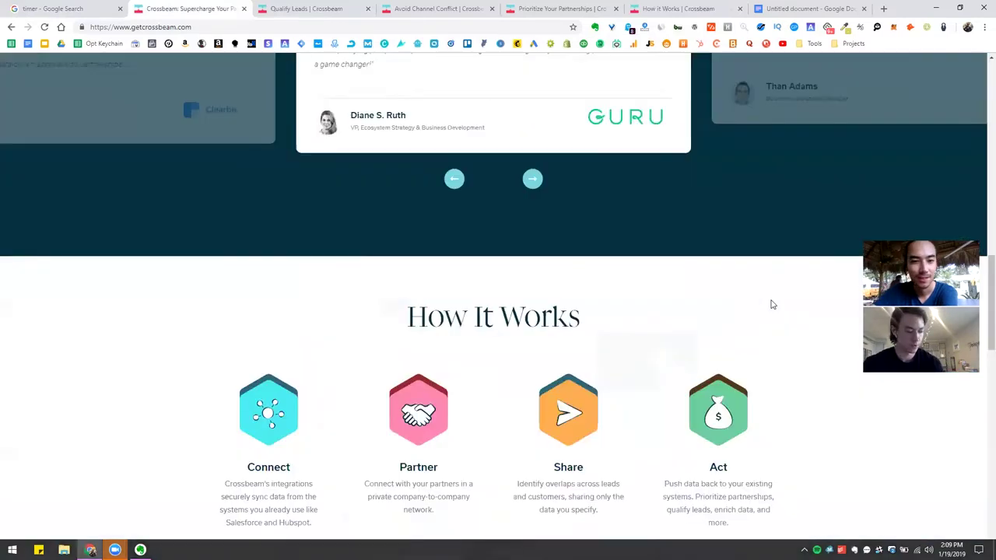
Close the Qualify Leads, Avoid Channel Conflict and Prioritize Your Partnerships tabs, leaving How It Works showing
{"action": "key", "text": "ctrl+Tab"}
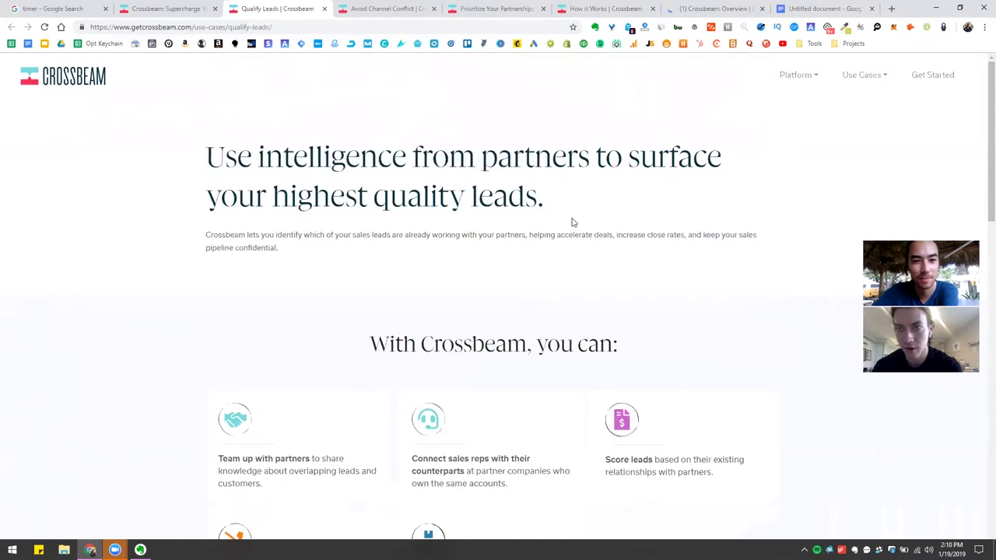
{"action": "key", "text": "ctrl+Tab"}
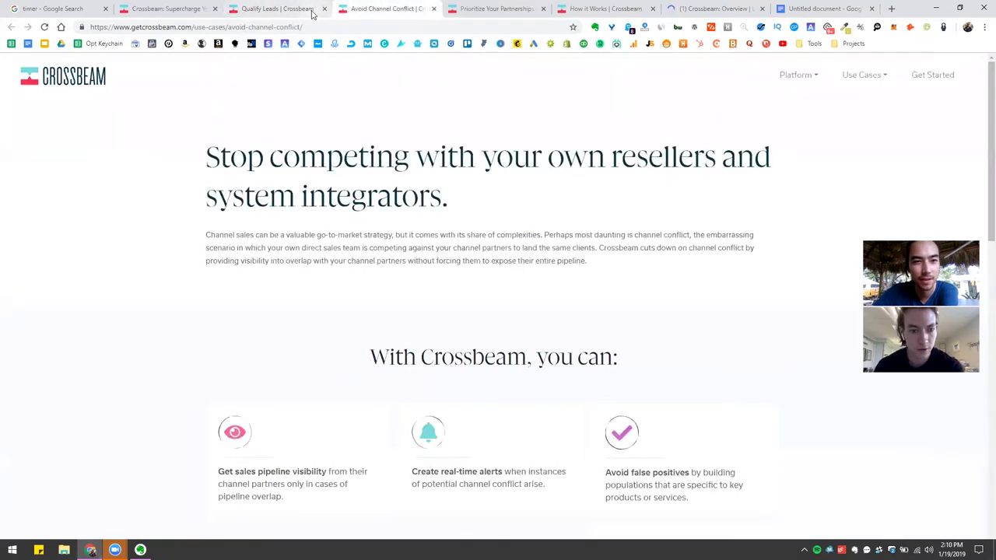
{"action": "middle_click", "coordinate": [312, 13]}
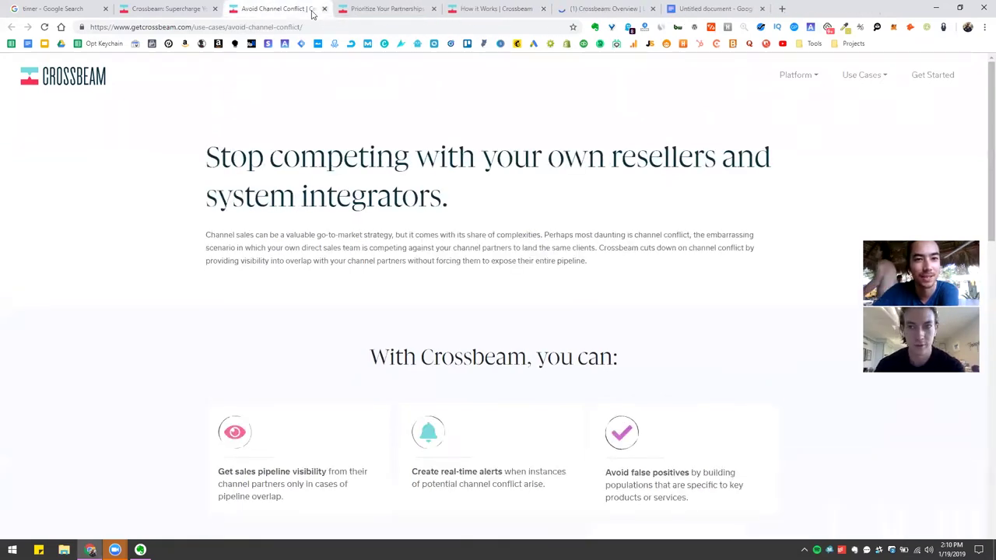
{"action": "middle_click", "coordinate": [312, 13]}
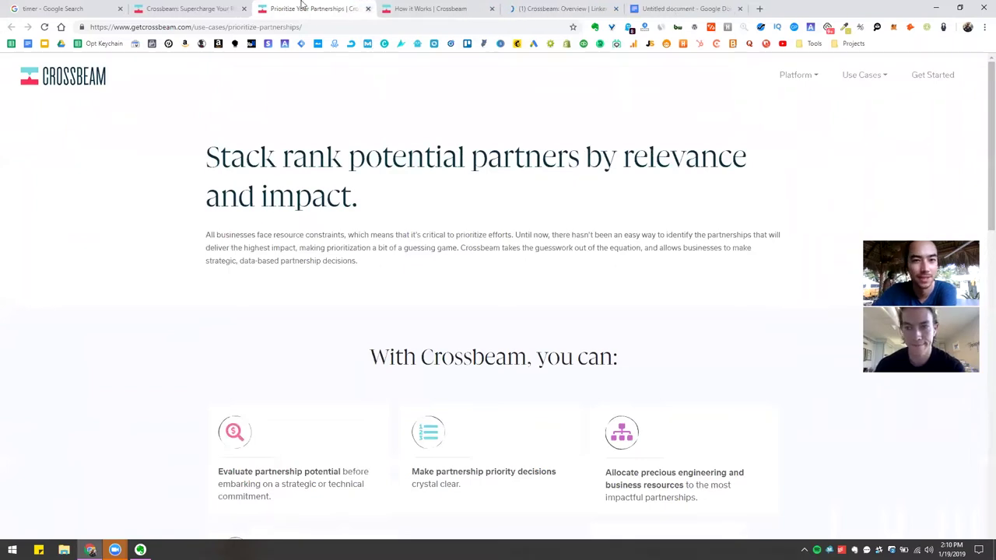
{"action": "middle_click", "coordinate": [302, 6]}
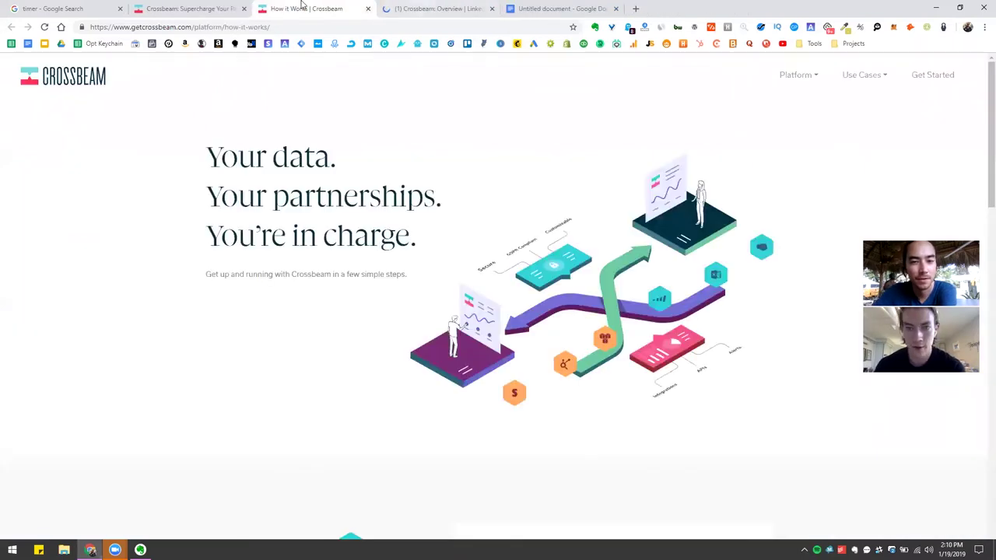
Open Crossbeam's LinkedIn company page and review its 124 followers and overview
{"action": "left_click", "coordinate": [401, 11]}
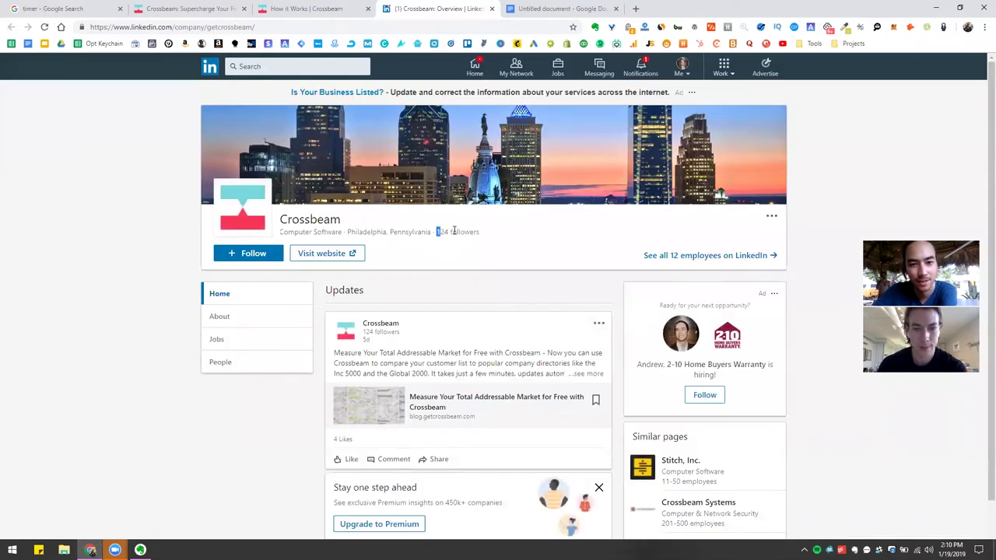
{"action": "left_click_drag", "start_coordinate": [454, 231], "coordinate": [483, 232]}
{"action": "left_click", "coordinate": [558, 241]}
{"action": "scroll", "coordinate": [522, 287], "scroll_direction": "down", "scroll_amount": 1}
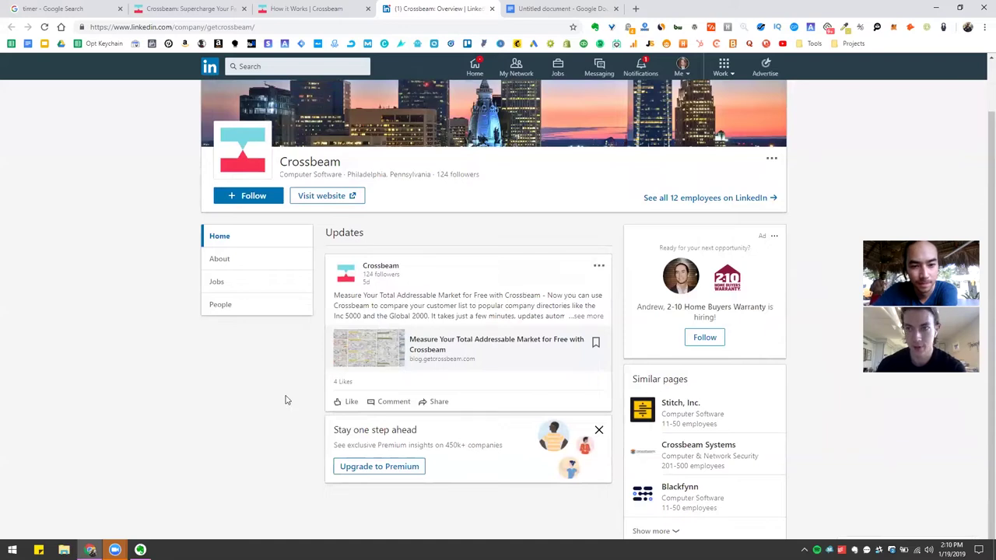
{"action": "scroll", "coordinate": [471, 302], "scroll_direction": "up", "scroll_amount": 1}
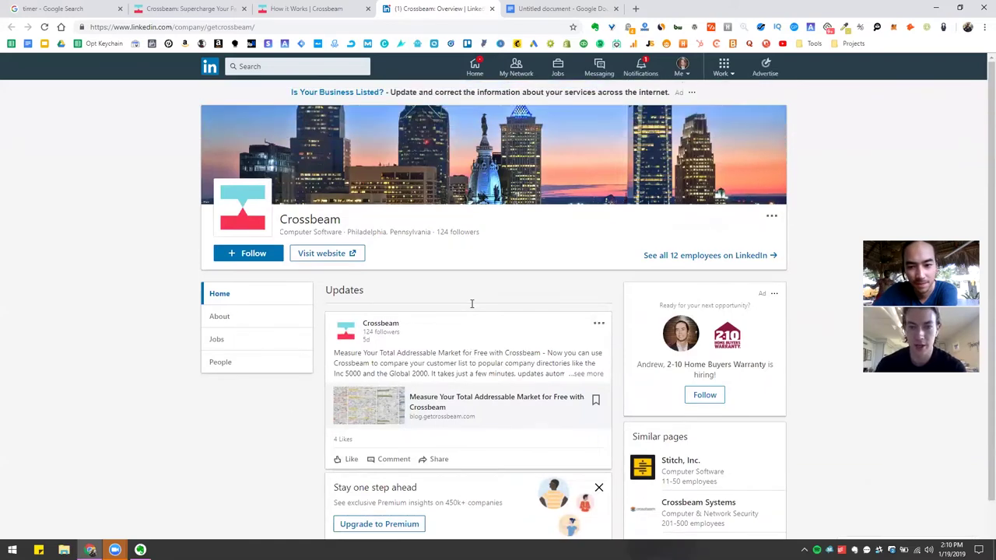
Review the About details: 2-10 employees, founded 2018, and the US$3.4M seed round
{"action": "scroll", "coordinate": [440, 293], "scroll_direction": "down", "scroll_amount": 1}
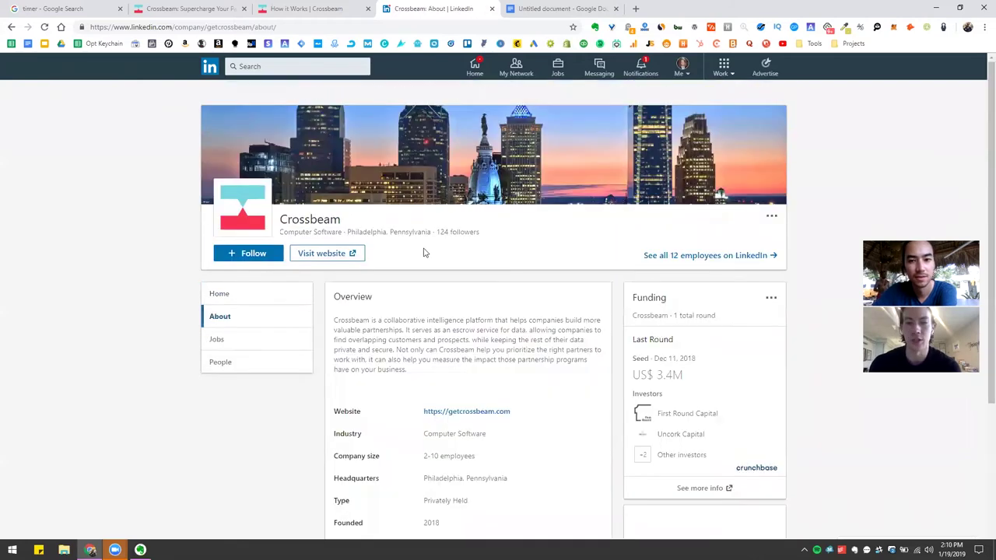
{"action": "scroll", "coordinate": [470, 242], "scroll_direction": "down", "scroll_amount": 1}
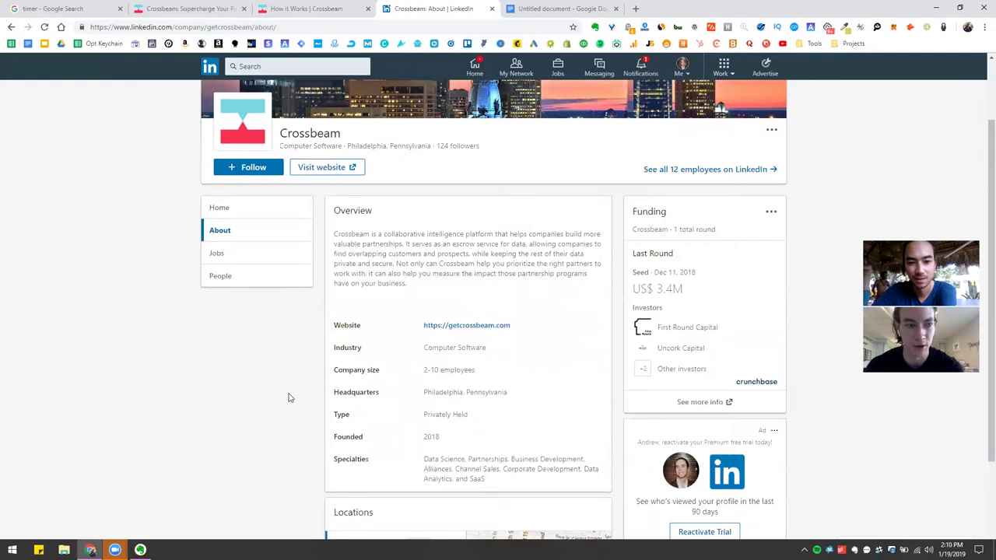
{"action": "scroll", "coordinate": [287, 381], "scroll_direction": "down", "scroll_amount": 1}
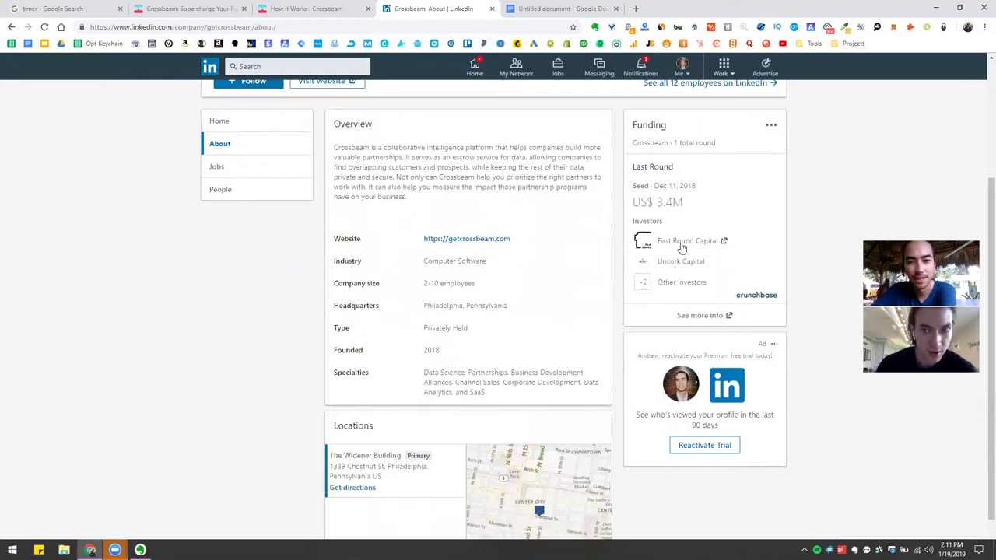
{"action": "double_click", "coordinate": [666, 201]}
{"action": "left_click", "coordinate": [708, 220]}
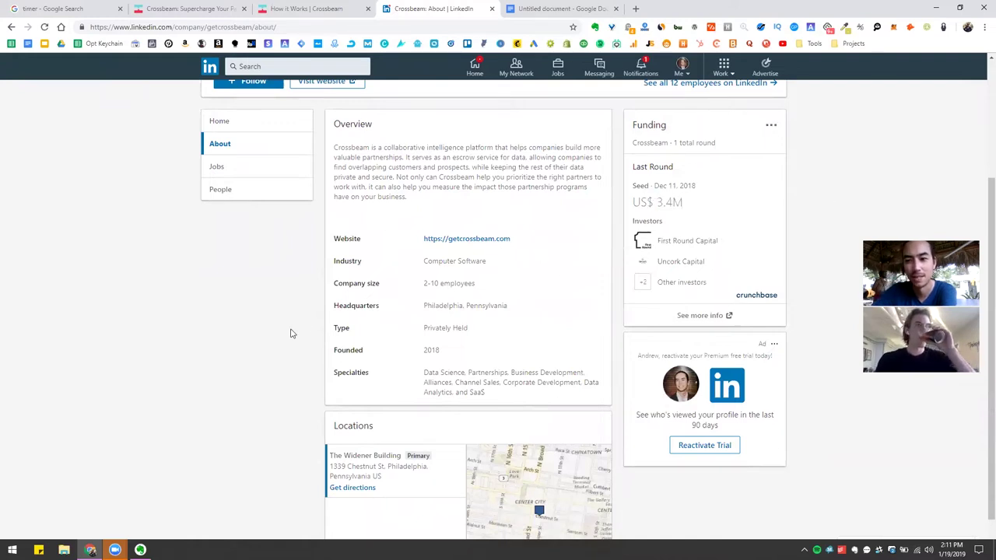
{"action": "scroll", "coordinate": [248, 309], "scroll_direction": "down", "scroll_amount": 1}
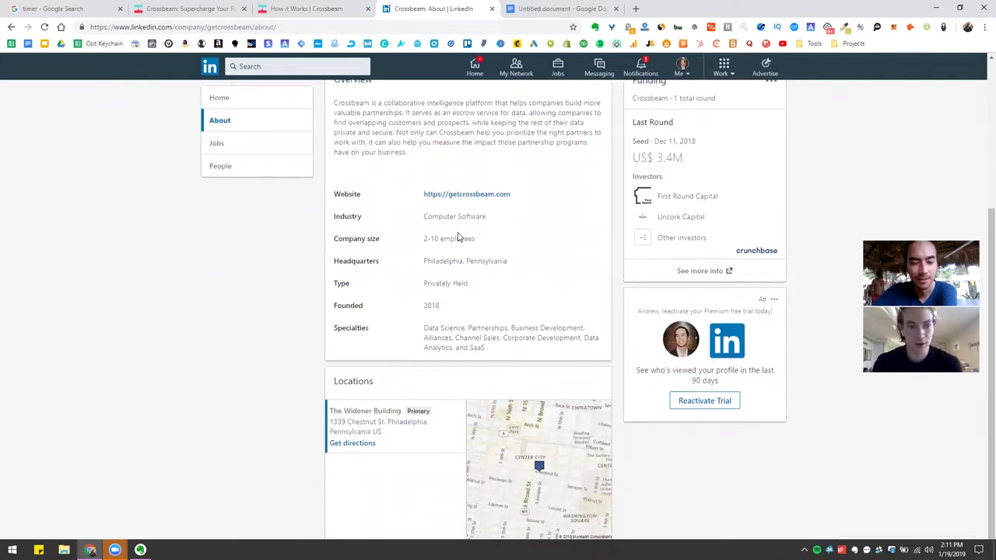
{"action": "scroll", "coordinate": [462, 253], "scroll_direction": "up", "scroll_amount": 3}
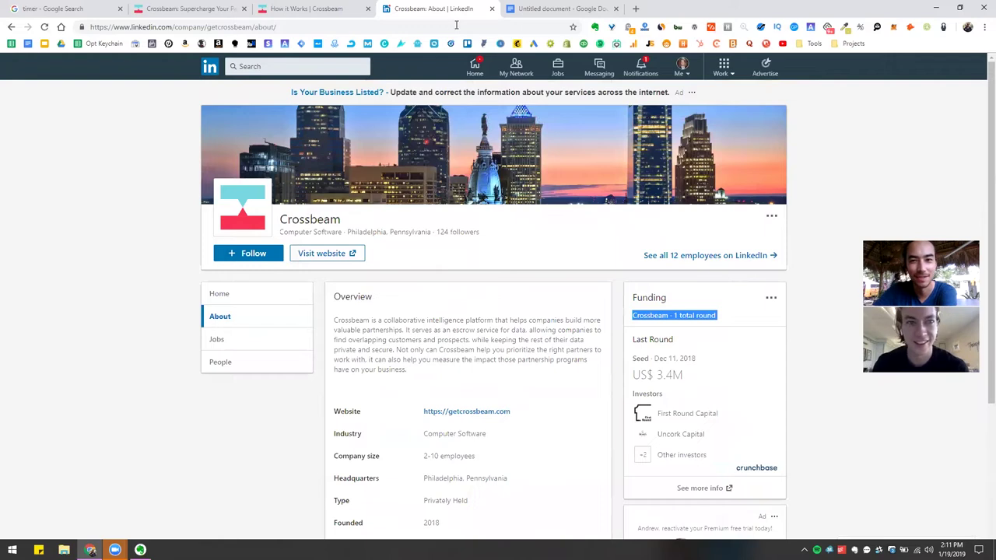
{"action": "left_click", "coordinate": [122, 194]}
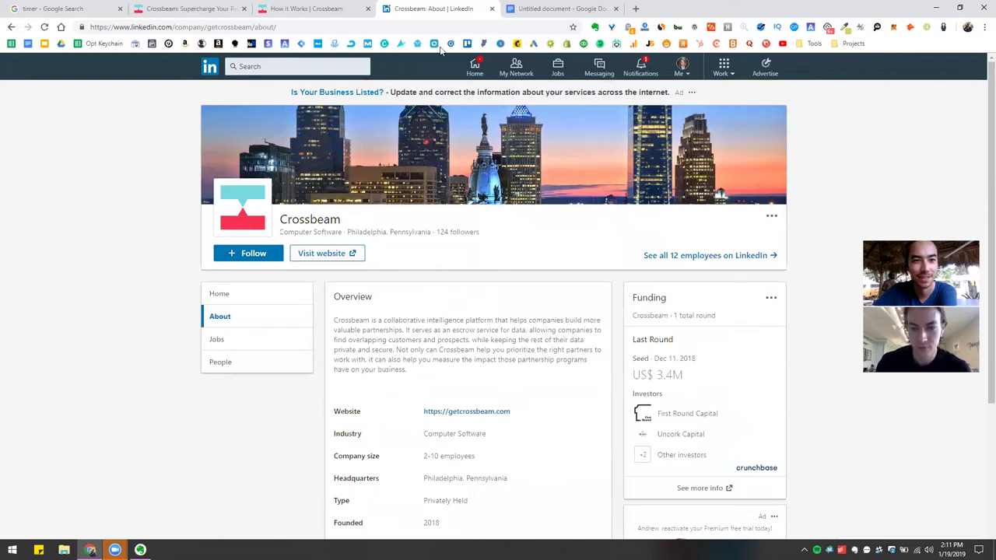
In the strategy doc, add a 'Website:' heading above Channel: with a bullet line beneath it
{"action": "key", "text": "ctrl+Tab"}
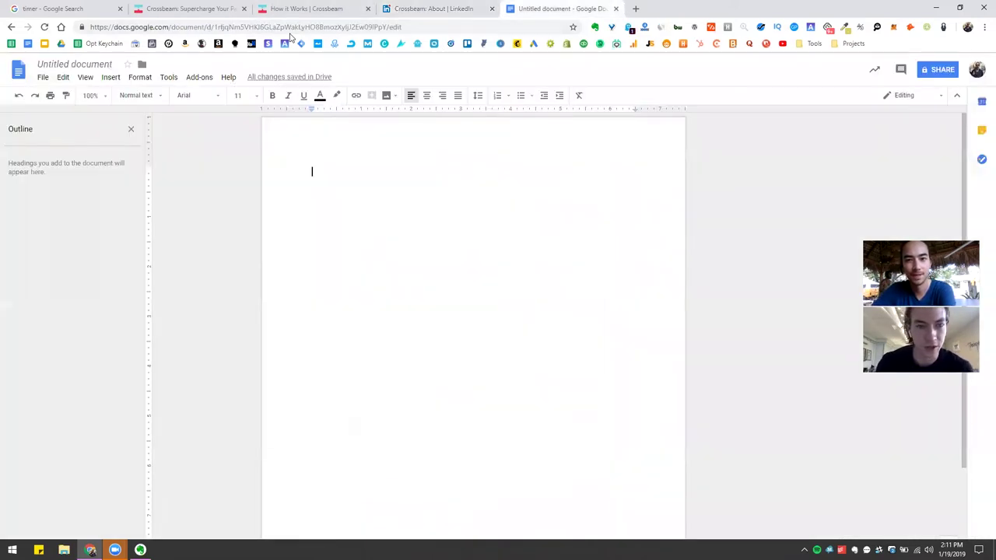
{"action": "left_click", "coordinate": [202, 28]}
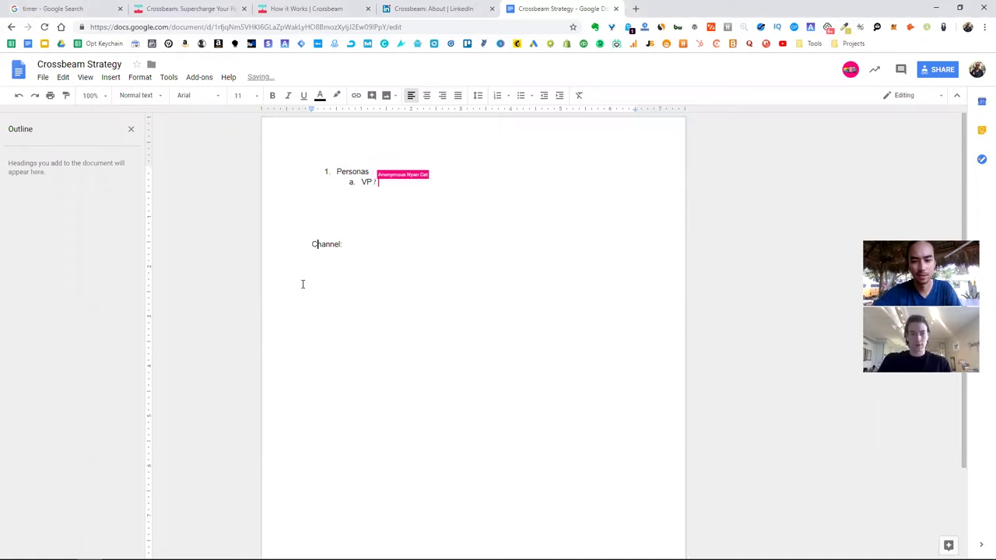
{"action": "key", "text": "Return"}
{"action": "key", "text": "Up"}
{"action": "type", "text": "Website:"}
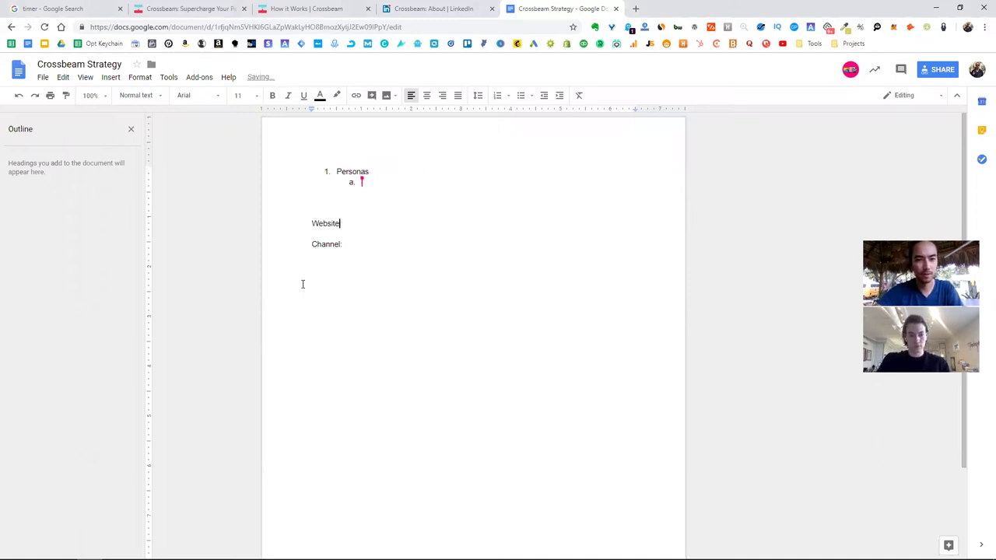
{"action": "key", "text": "Return"}
{"action": "left_click", "coordinate": [521, 95]}
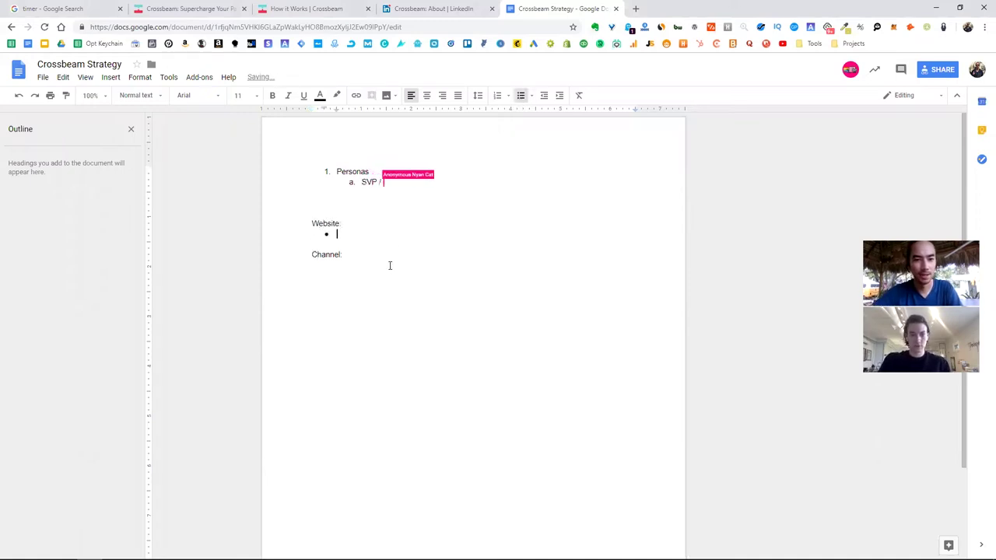
List LinkedIn Ads, Google Ads, Outbound email and Conferences as bullets under Channel
{"action": "left_click", "coordinate": [521, 95]}
{"action": "type", "text": "LinkedIn Ads"}
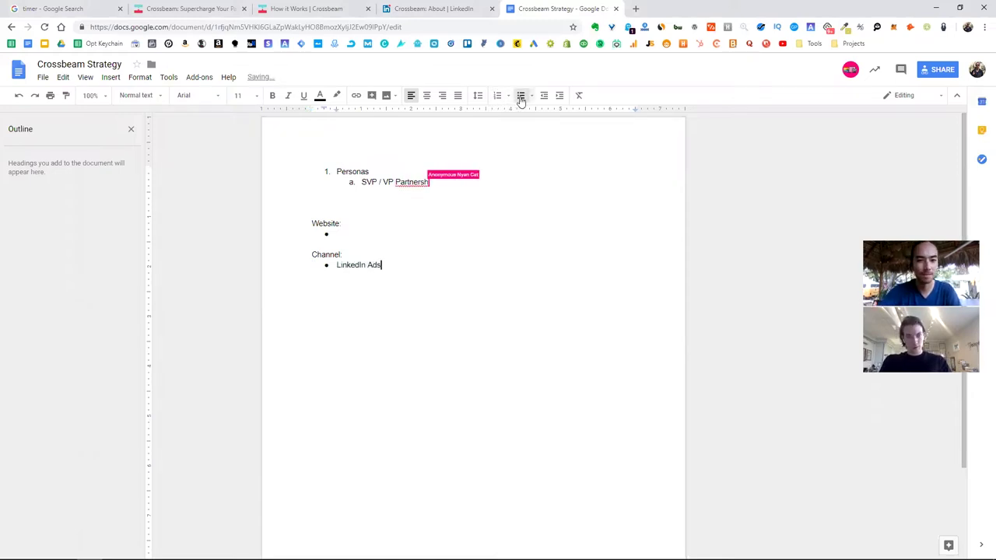
{"action": "key", "text": "Return"}
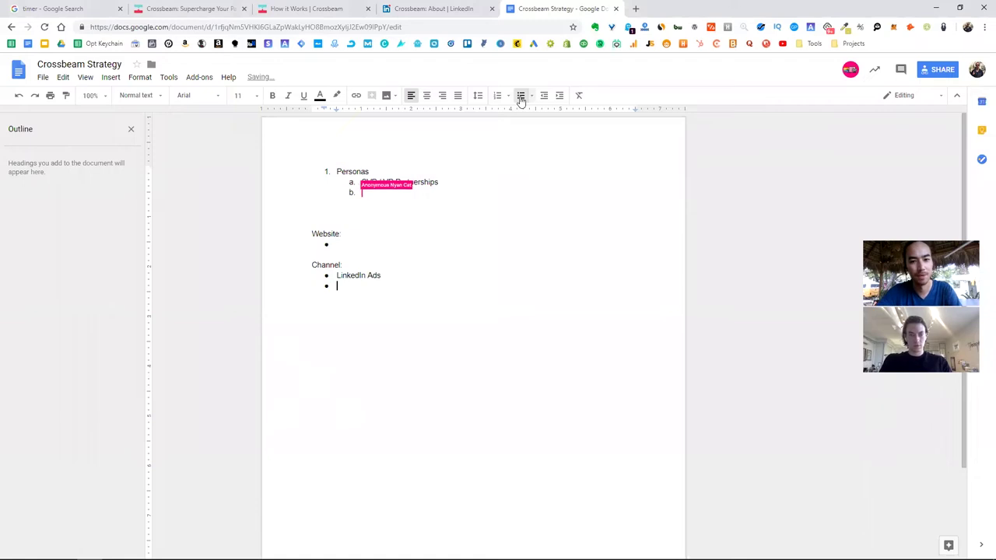
{"action": "type", "text": "Google Ads"}
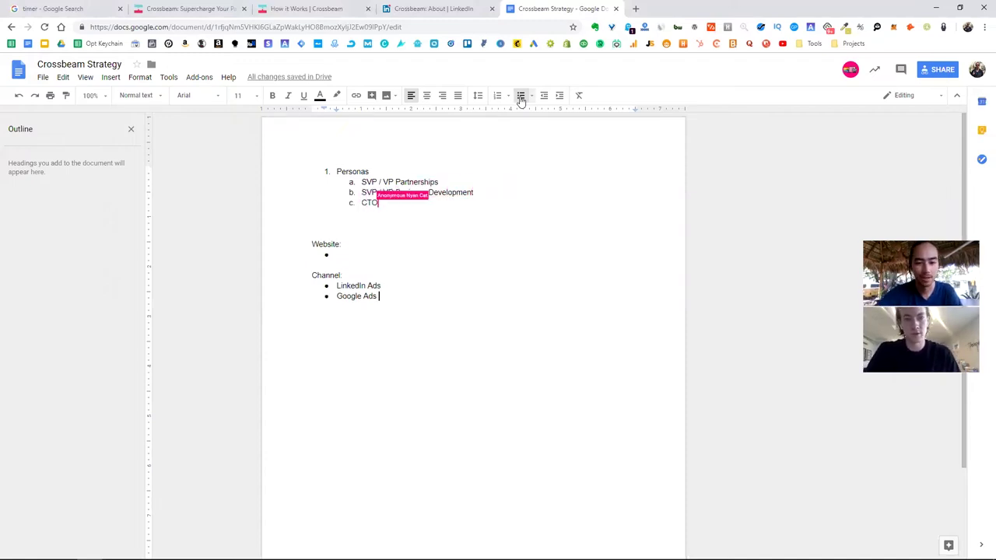
{"action": "key", "text": "Return"}
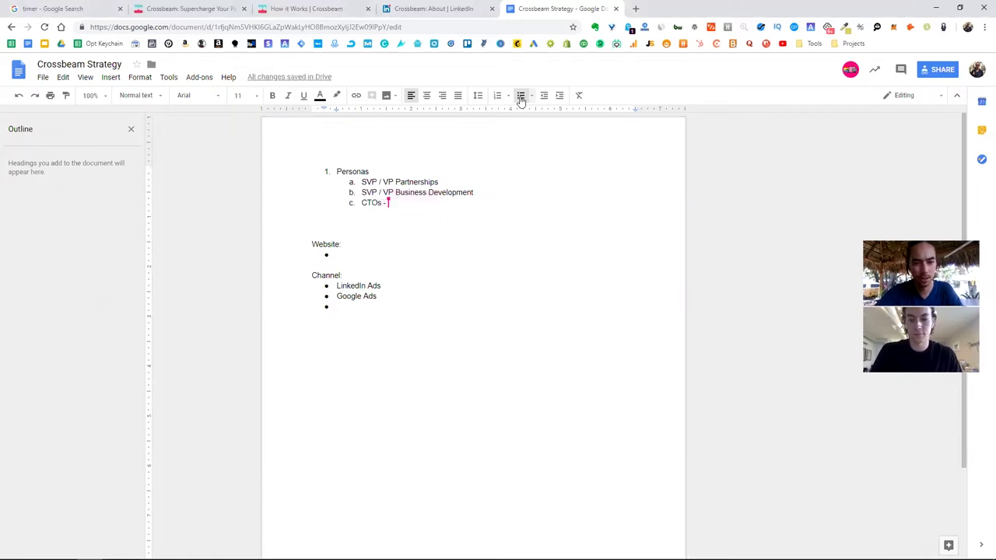
{"action": "type", "text": "Outbound email"}
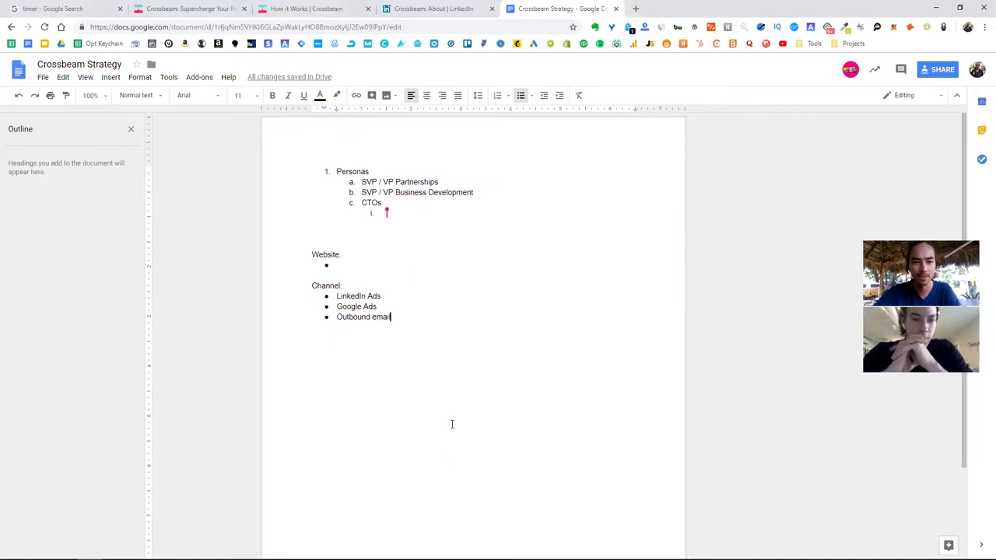
{"action": "key", "text": "Return"}
{"action": "type", "text": "Conferences"}
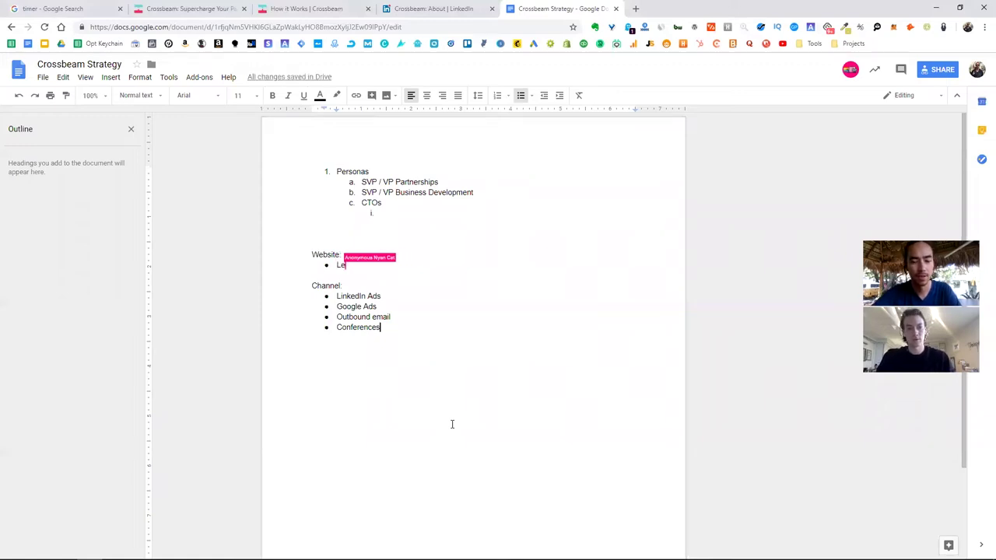
Add a 'Content marketing / SEO' Channel bullet after Conferences, then return to How it Works
{"action": "key", "text": "Return"}
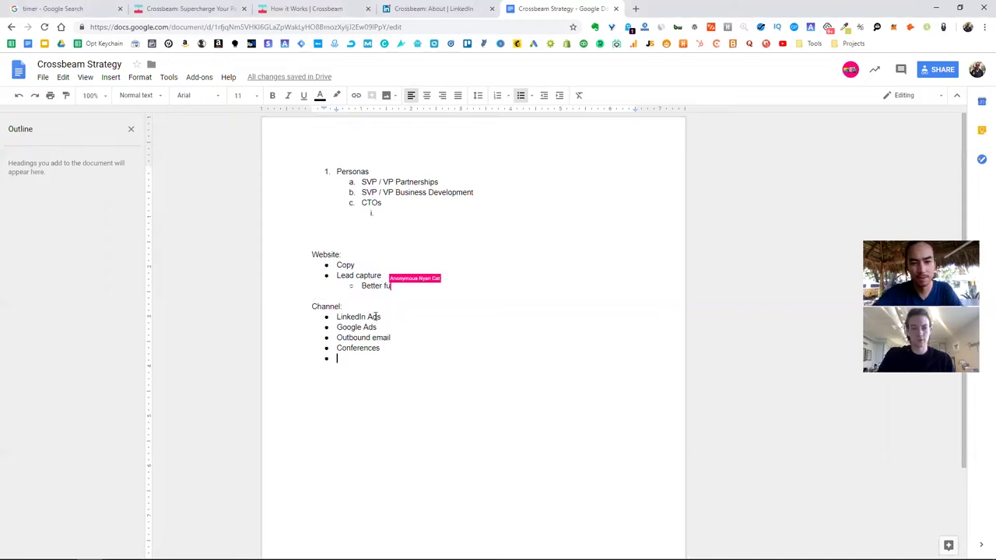
{"action": "type", "text": "Content "}
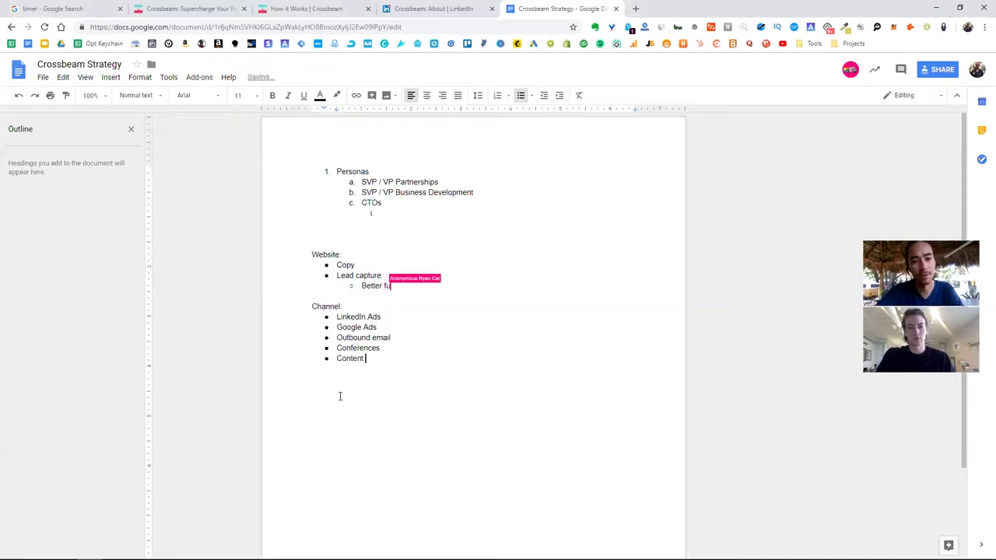
{"action": "type", "text": "marketing / SEO"}
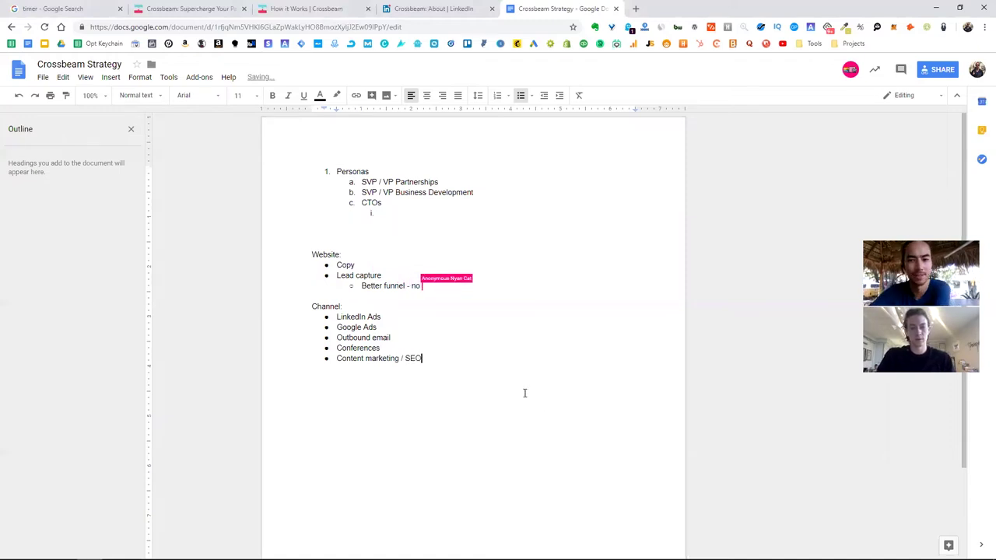
{"action": "left_click_drag", "start_coordinate": [422, 358], "coordinate": [311, 360]}
{"action": "left_click", "coordinate": [438, 351]}
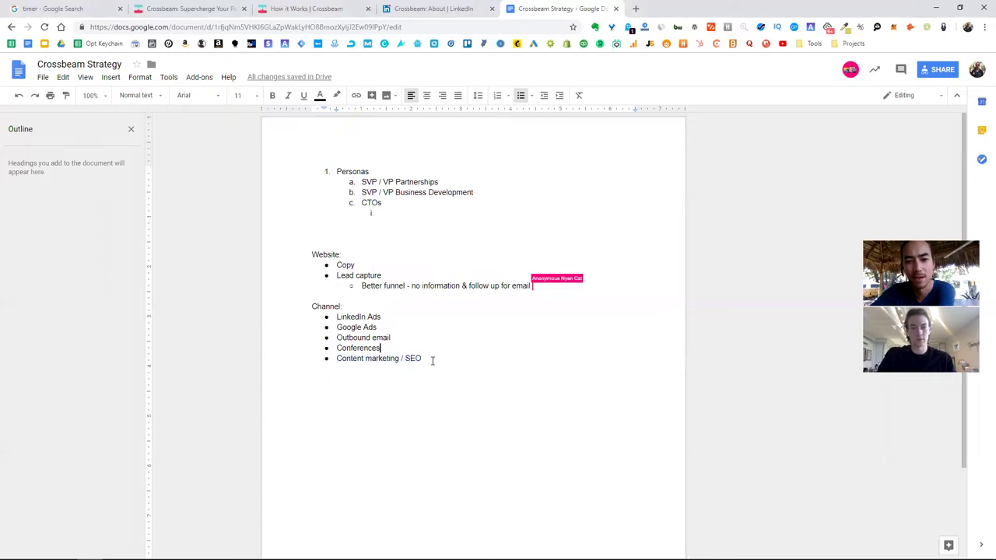
{"action": "left_click_drag", "start_coordinate": [422, 358], "coordinate": [340, 359]}
{"action": "left_click_drag", "start_coordinate": [378, 327], "coordinate": [306, 326]}
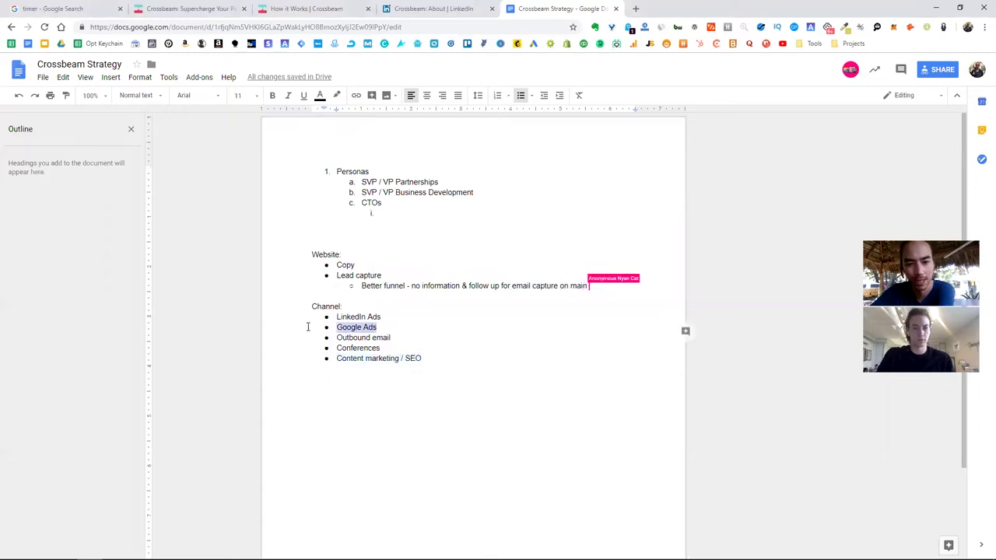
{"action": "left_click", "coordinate": [396, 360]}
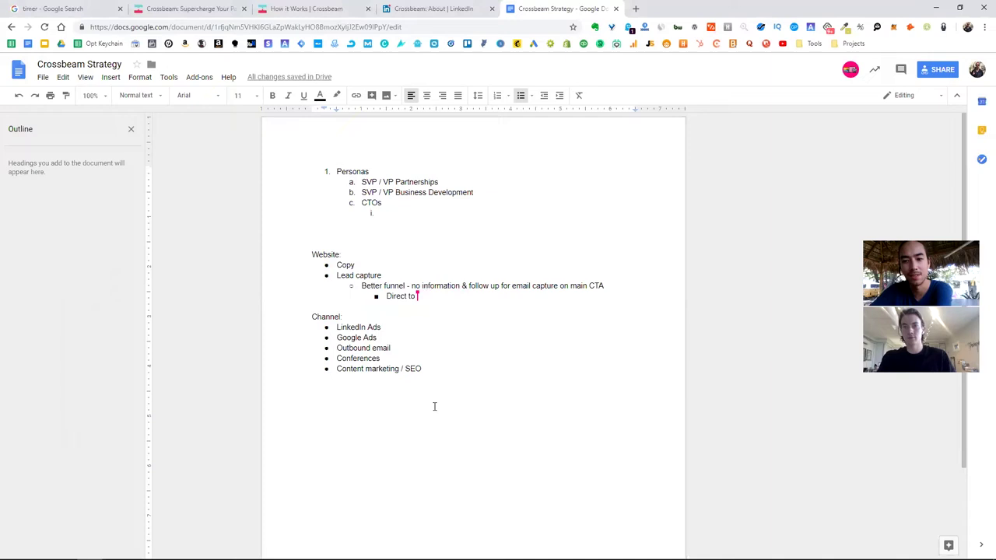
{"action": "key", "text": "shift+Home"}
{"action": "key", "text": "Right"}
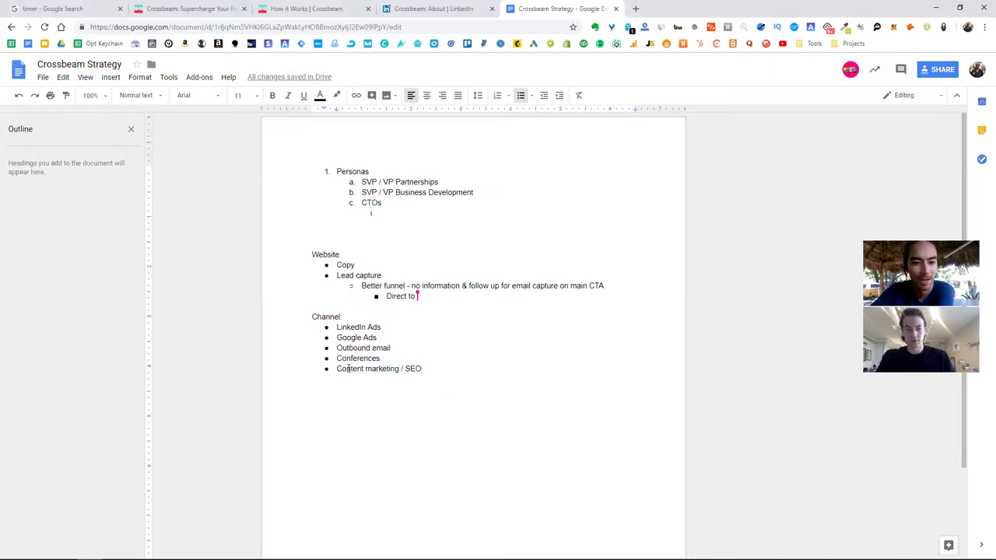
{"action": "left_click_drag", "start_coordinate": [338, 371], "coordinate": [428, 370]}
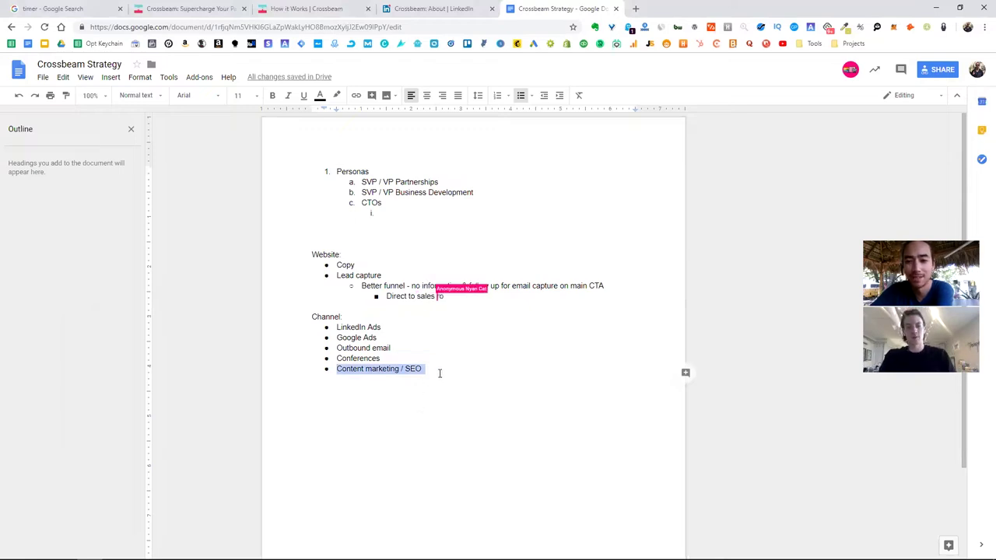
{"action": "left_click", "coordinate": [453, 371]}
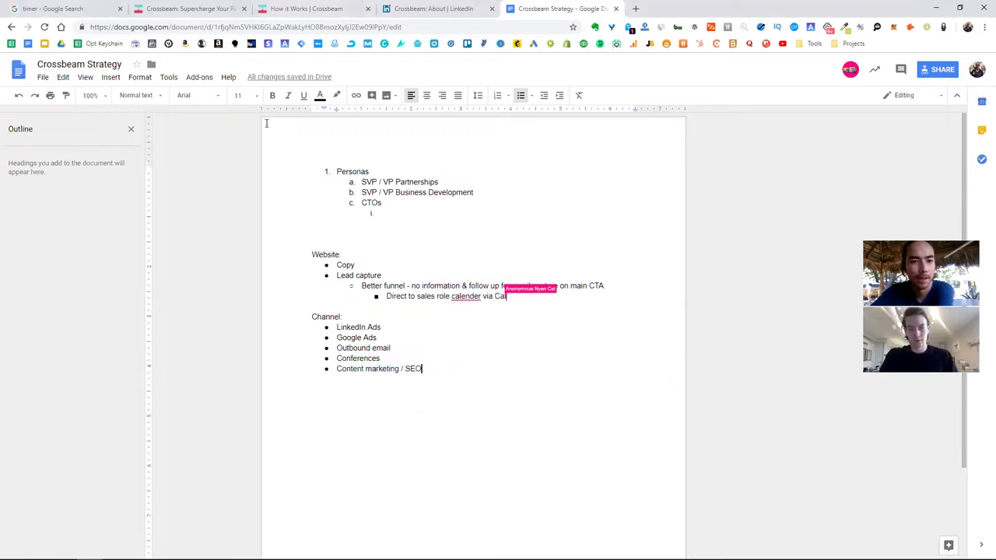
{"action": "left_click", "coordinate": [313, 8]}
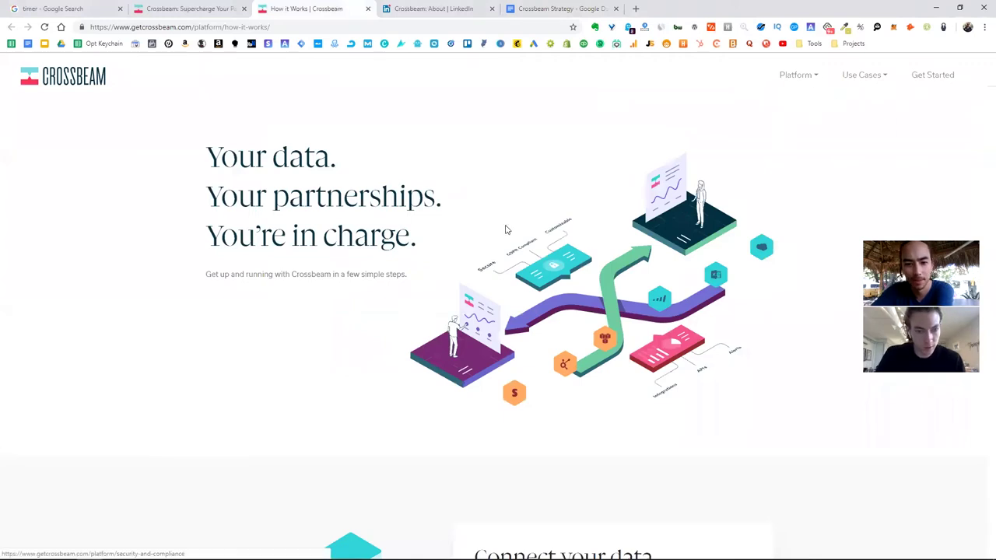
Open the Crossbeam blog from the footer and scroll through its posts
{"action": "scroll", "coordinate": [498, 229], "scroll_direction": "down", "scroll_amount": 15}
{"action": "left_click", "coordinate": [507, 415]}
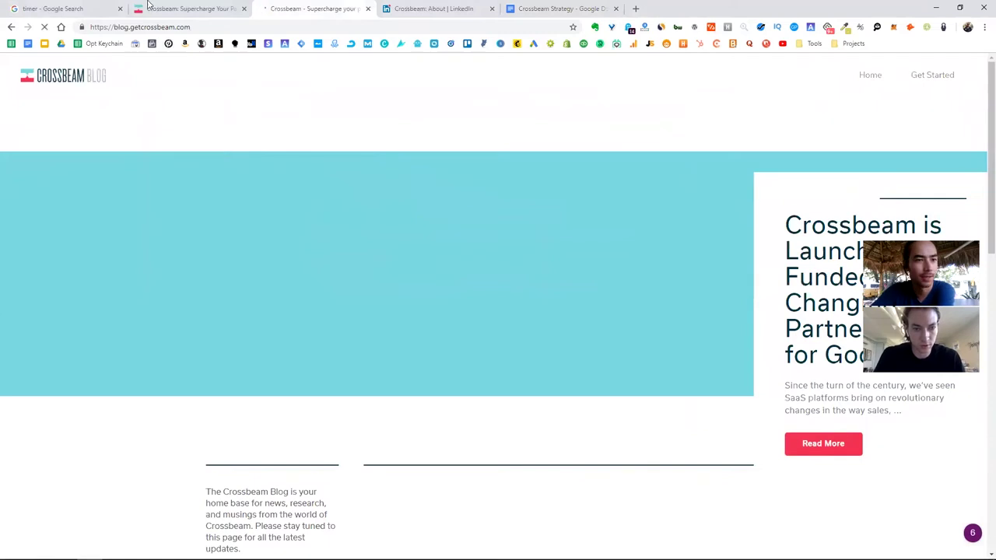
{"action": "left_click", "coordinate": [85, 9]}
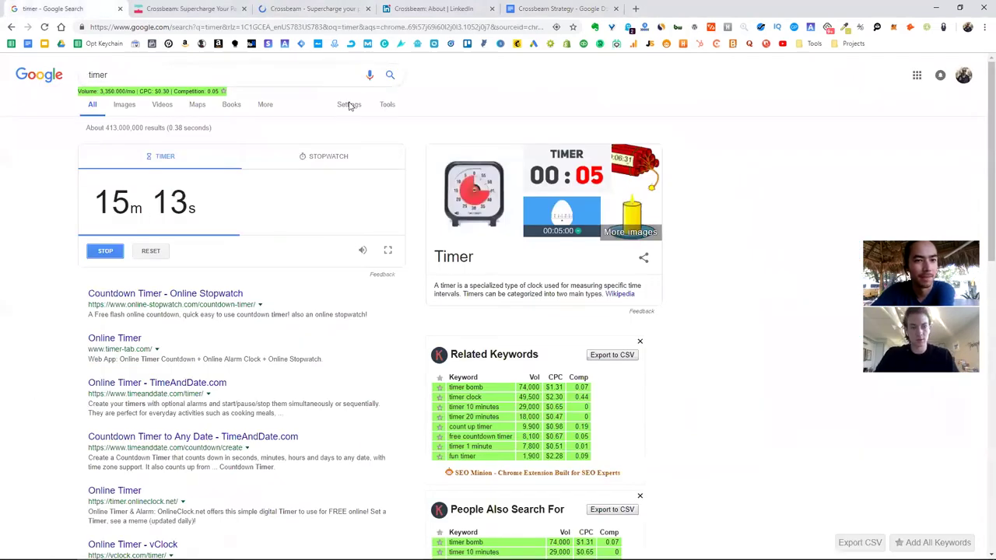
{"action": "left_click", "coordinate": [294, 9]}
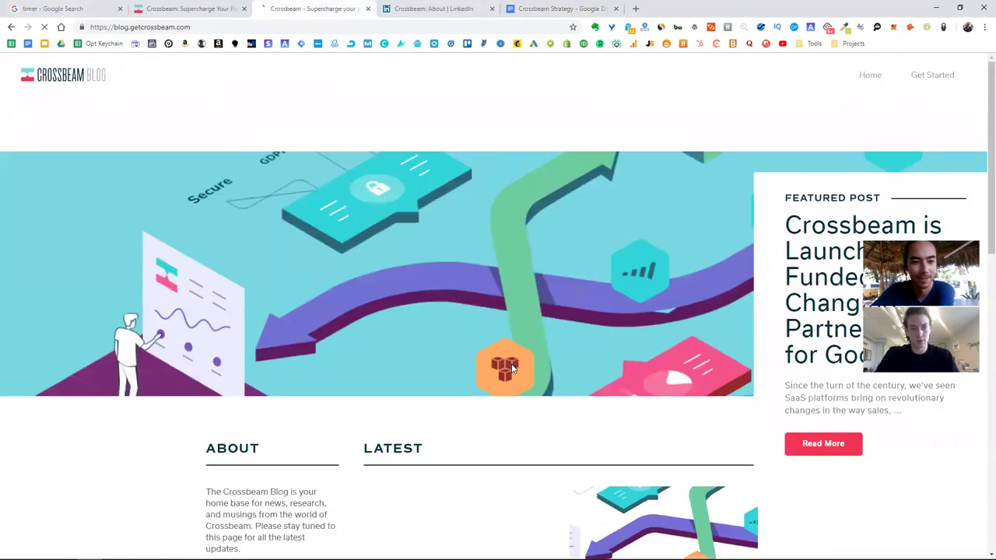
{"action": "scroll", "coordinate": [511, 368], "scroll_direction": "down", "scroll_amount": 3}
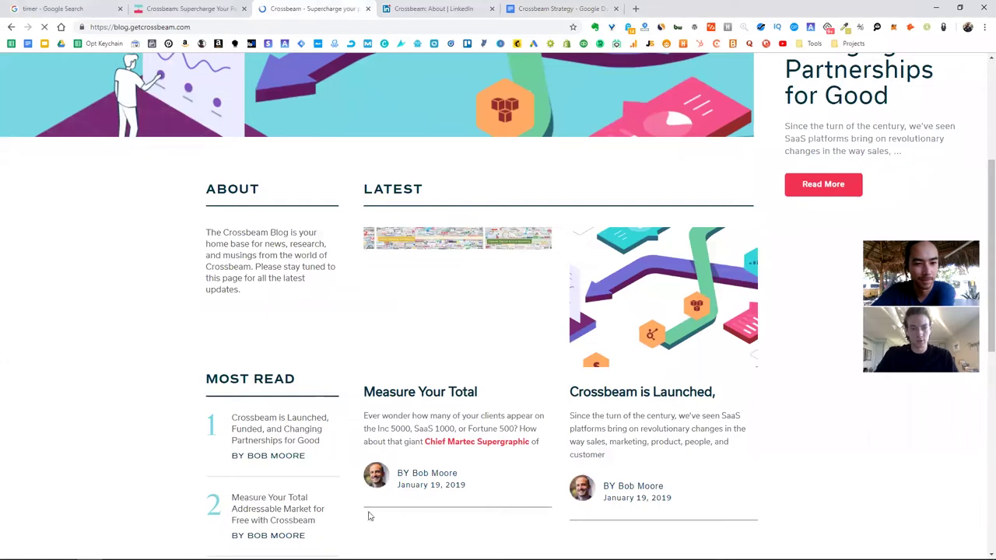
{"action": "scroll", "coordinate": [815, 149], "scroll_direction": "up", "scroll_amount": 3}
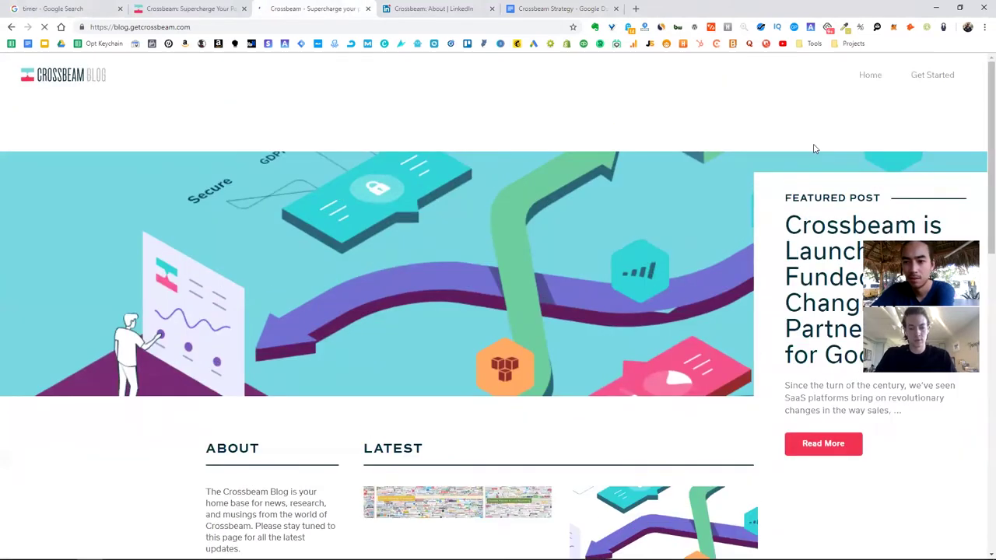
{"action": "scroll", "coordinate": [815, 149], "scroll_direction": "down", "scroll_amount": 2}
{"action": "scroll", "coordinate": [470, 270], "scroll_direction": "down", "scroll_amount": 1}
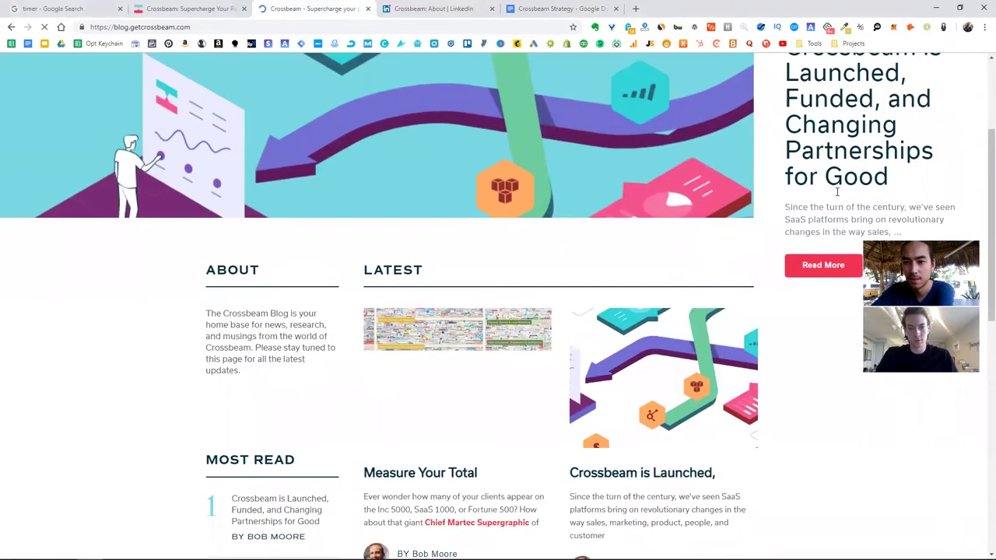
{"action": "scroll", "coordinate": [470, 270], "scroll_direction": "down", "scroll_amount": 4}
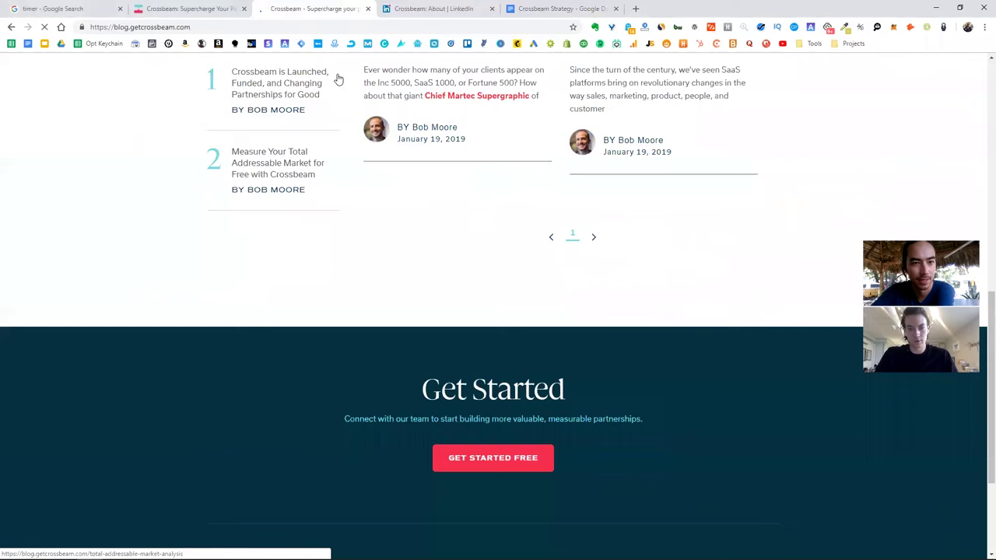
{"action": "scroll", "coordinate": [448, 203], "scroll_direction": "up", "scroll_amount": 2}
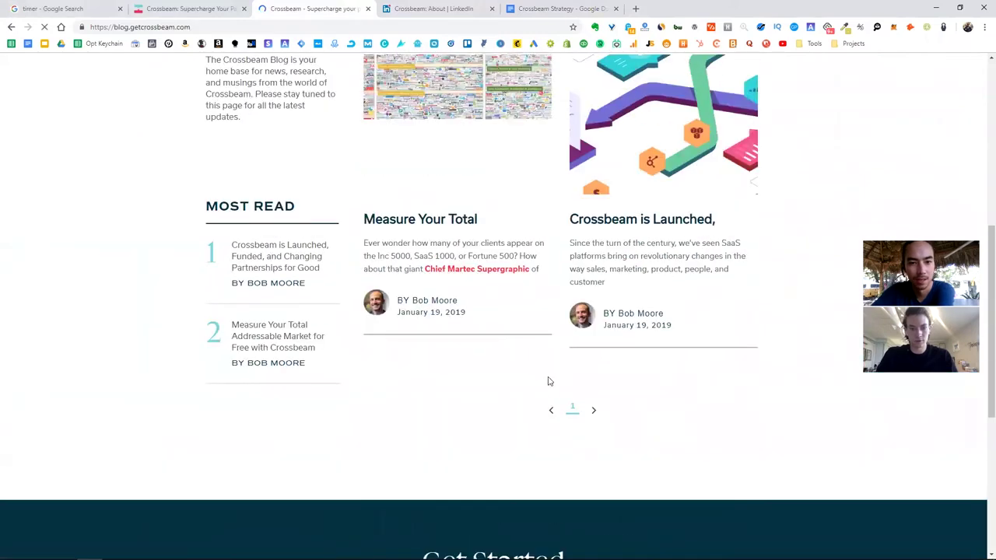
Browse the next page of blog posts, then go back to the Crossbeam Strategy doc
{"action": "left_click", "coordinate": [592, 412]}
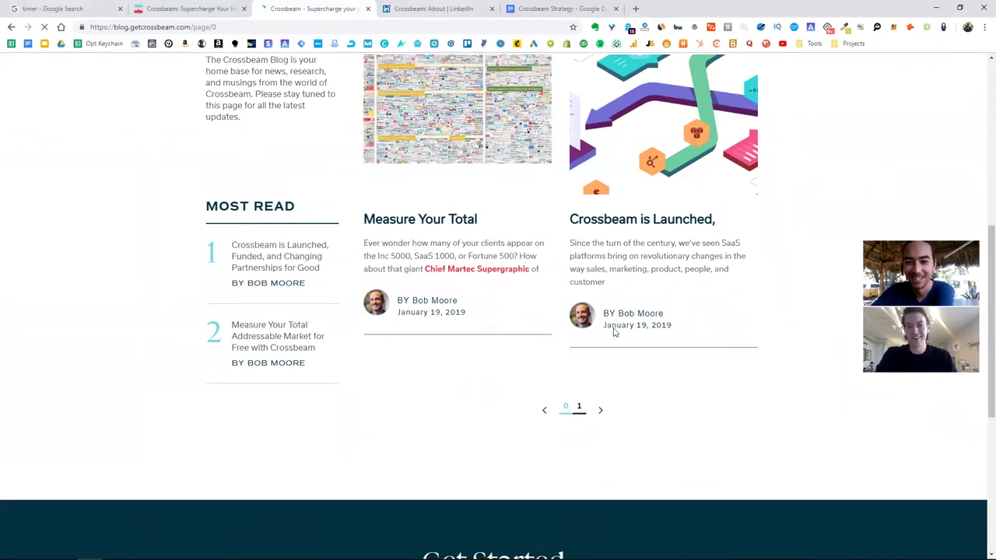
{"action": "scroll", "coordinate": [506, 359], "scroll_direction": "up", "scroll_amount": 3}
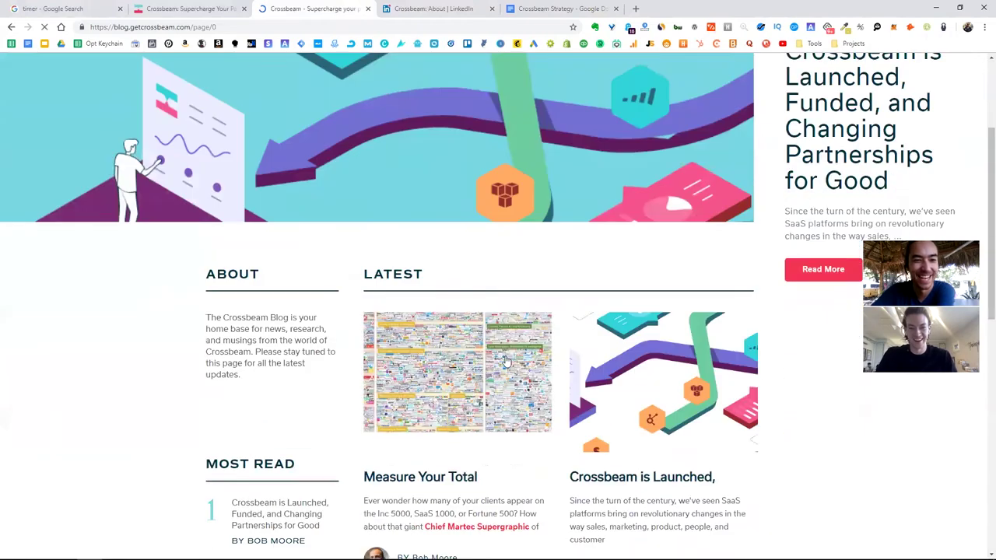
{"action": "scroll", "coordinate": [350, 249], "scroll_direction": "down", "scroll_amount": 2}
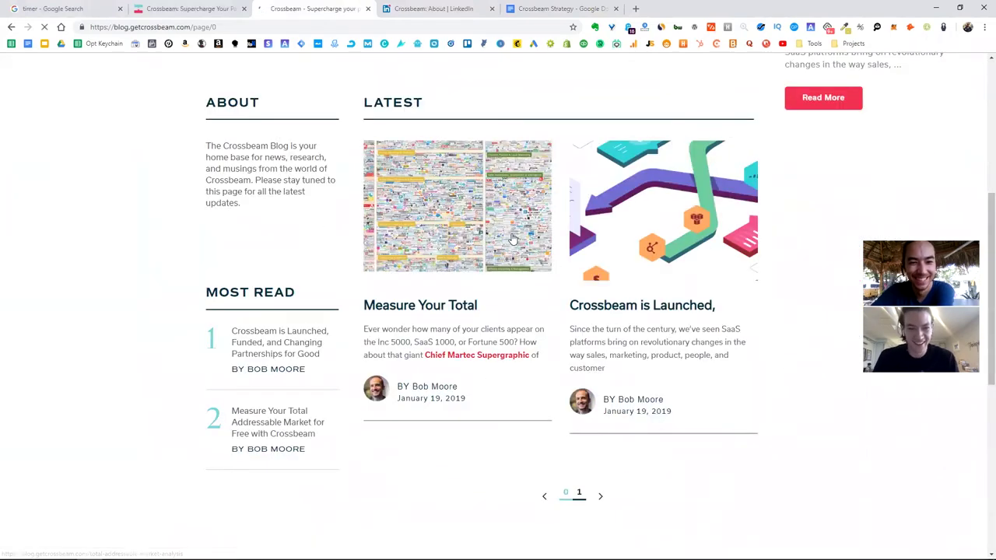
{"action": "scroll", "coordinate": [488, 312], "scroll_direction": "up", "scroll_amount": 5}
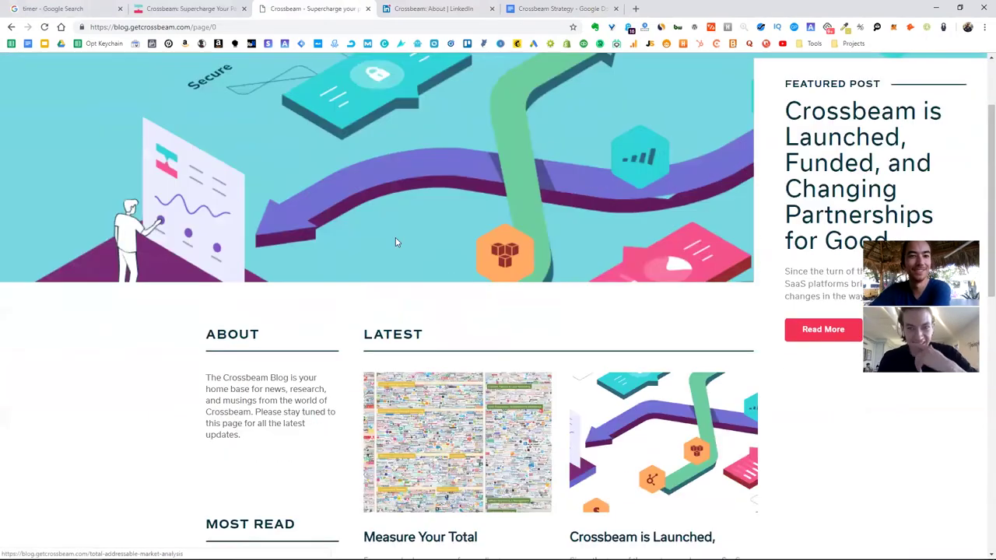
{"action": "left_click", "coordinate": [576, 8]}
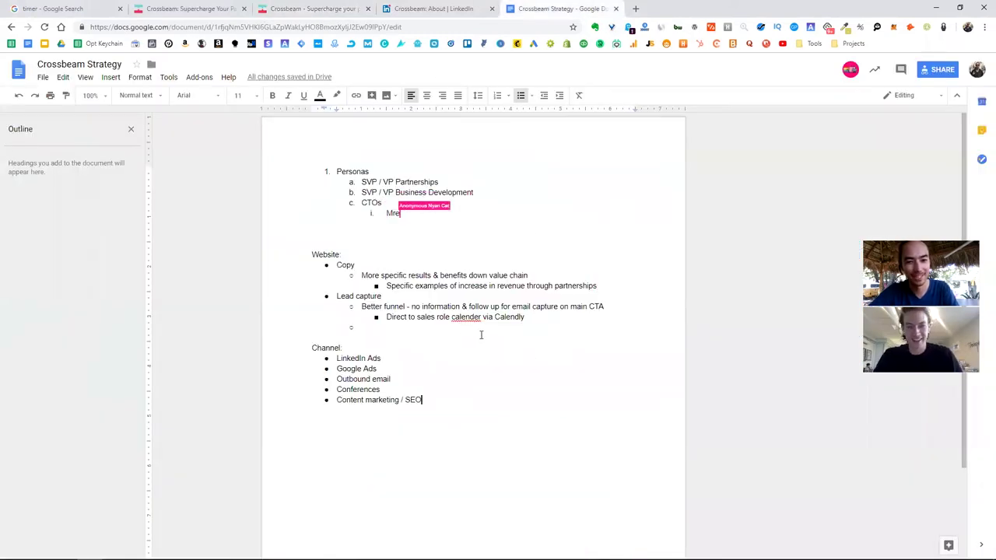
Under Lead capture, add the sub-point 'Option to subscibe to the blog (in the sidebar)'
{"action": "left_click", "coordinate": [414, 330]}
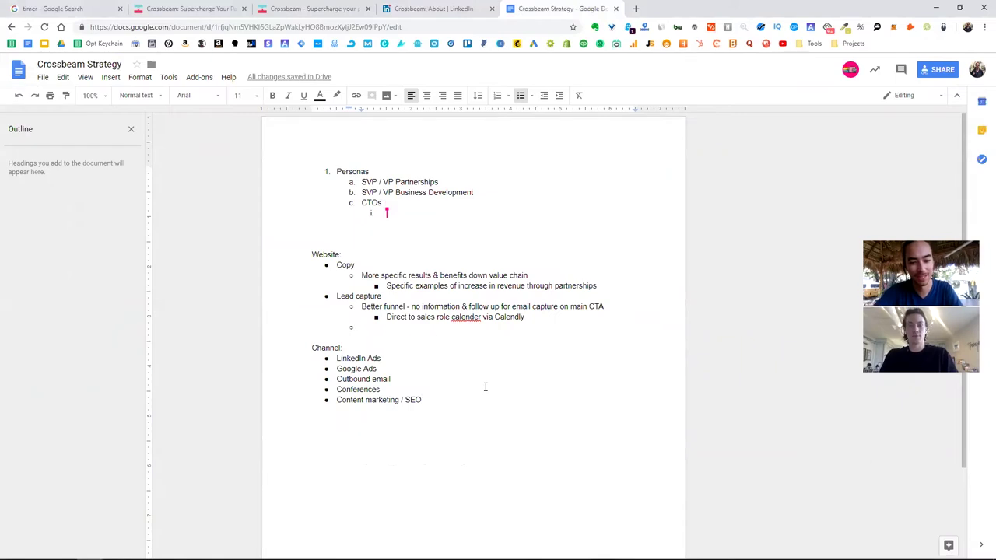
{"action": "type", "text": "Option"}
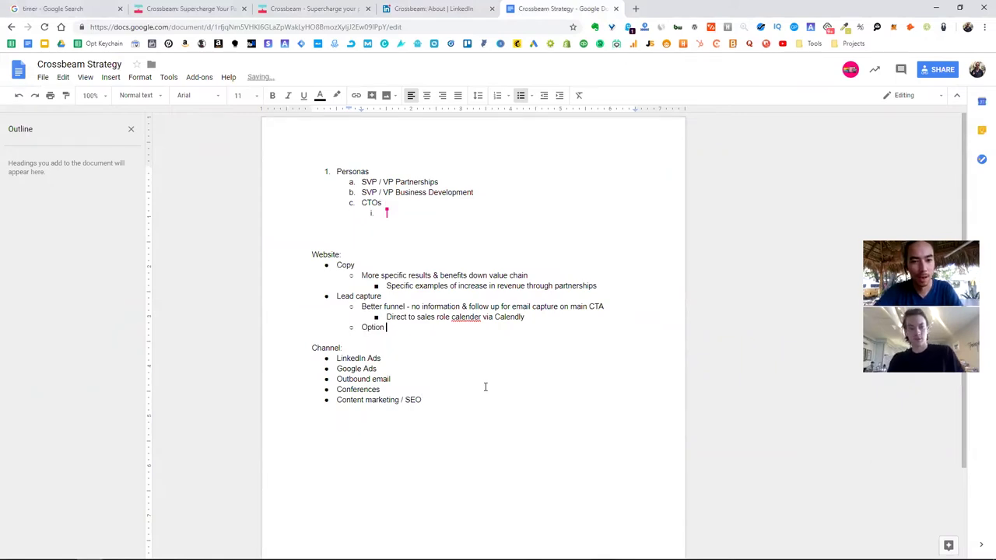
{"action": "type", "text": " to subscibe to the blog "}
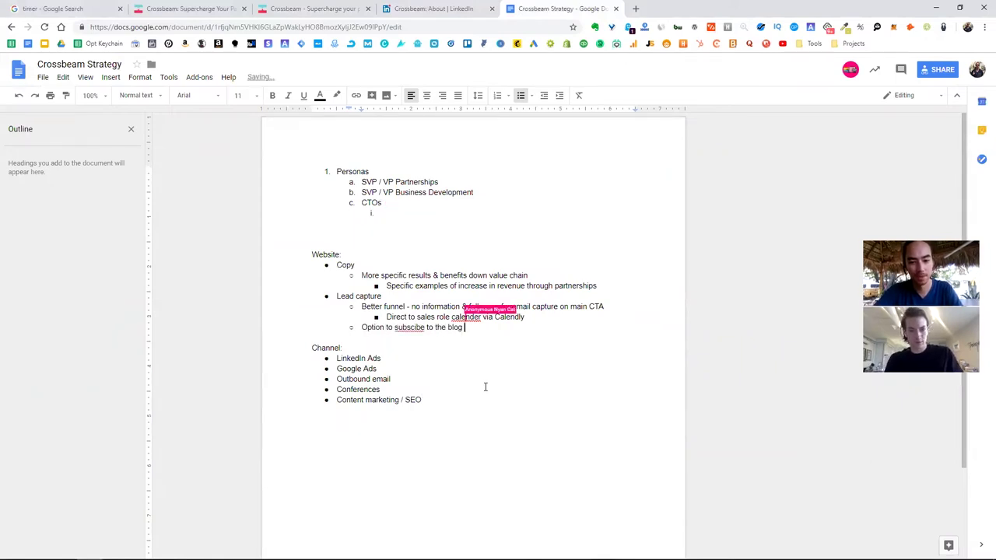
{"action": "type", "text": "(in the sidebar)"}
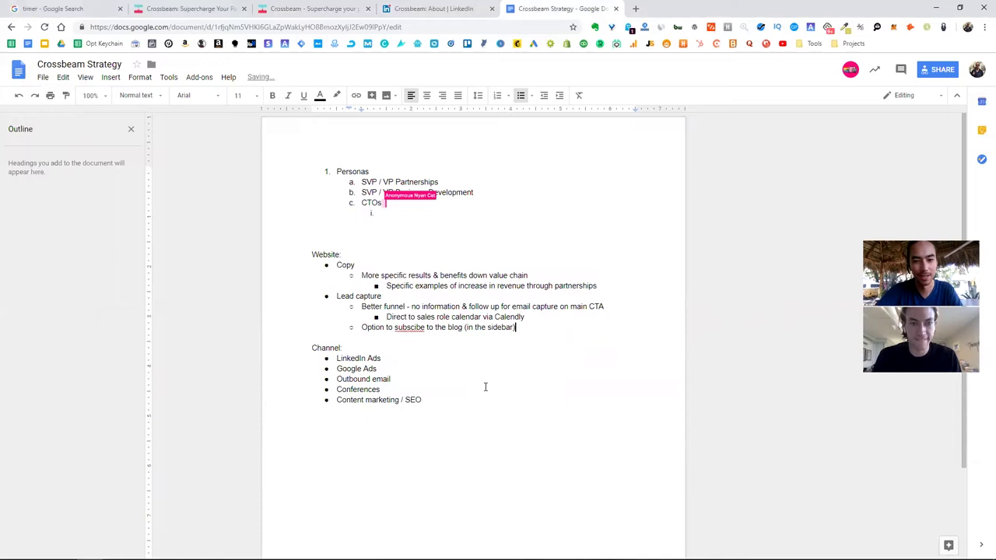
Open the 'Measure Your Total Addressable Market' blog article and scroll through it
{"action": "left_click", "coordinate": [305, 9]}
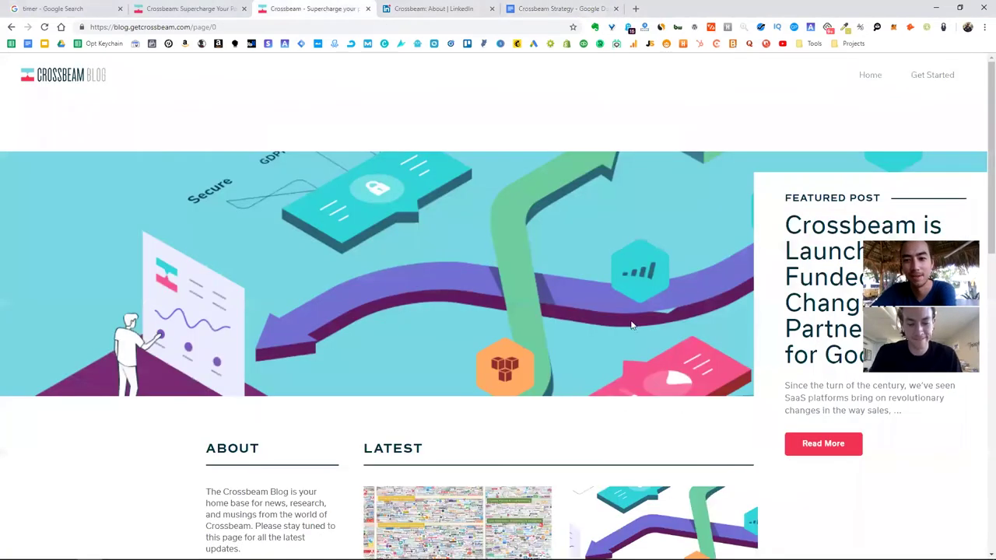
{"action": "scroll", "coordinate": [840, 336], "scroll_direction": "down", "scroll_amount": 3}
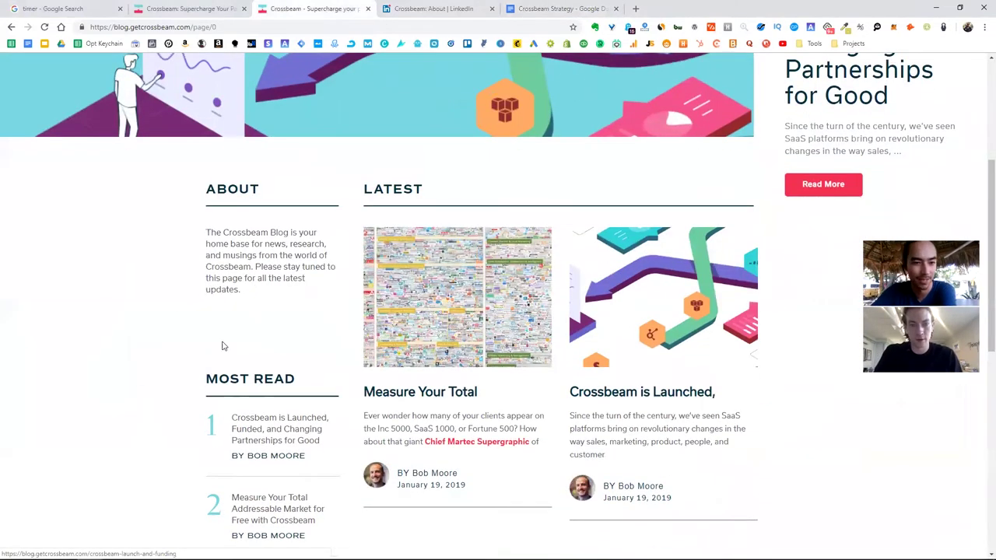
{"action": "scroll", "coordinate": [312, 333], "scroll_direction": "down", "scroll_amount": 2}
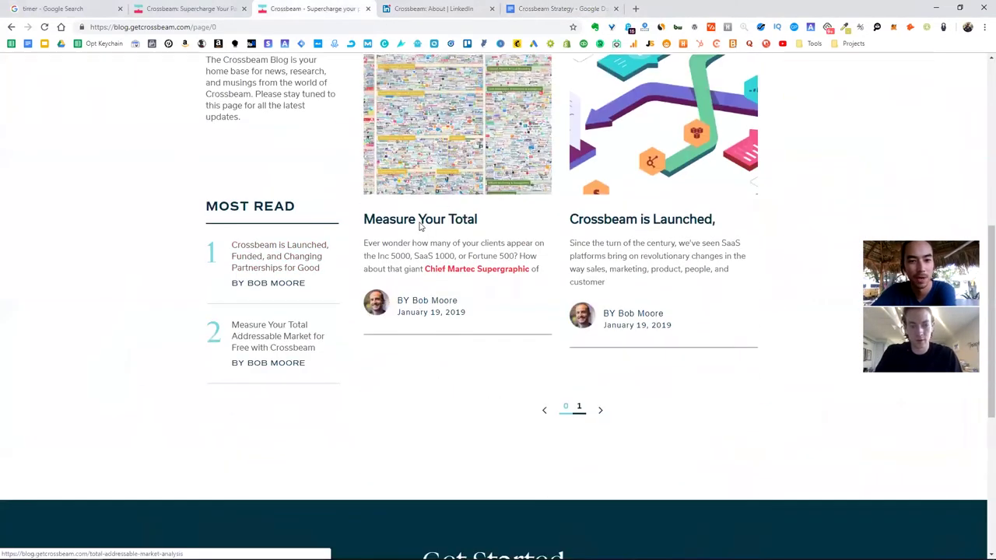
{"action": "left_click", "coordinate": [420, 223]}
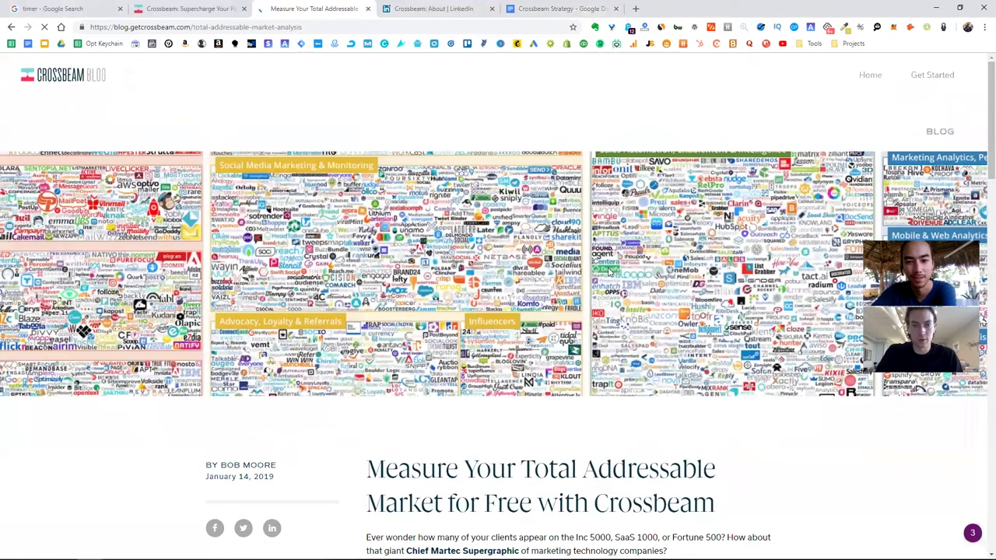
{"action": "scroll", "coordinate": [519, 191], "scroll_direction": "down", "scroll_amount": 2}
{"action": "scroll", "coordinate": [607, 160], "scroll_direction": "down", "scroll_amount": 9}
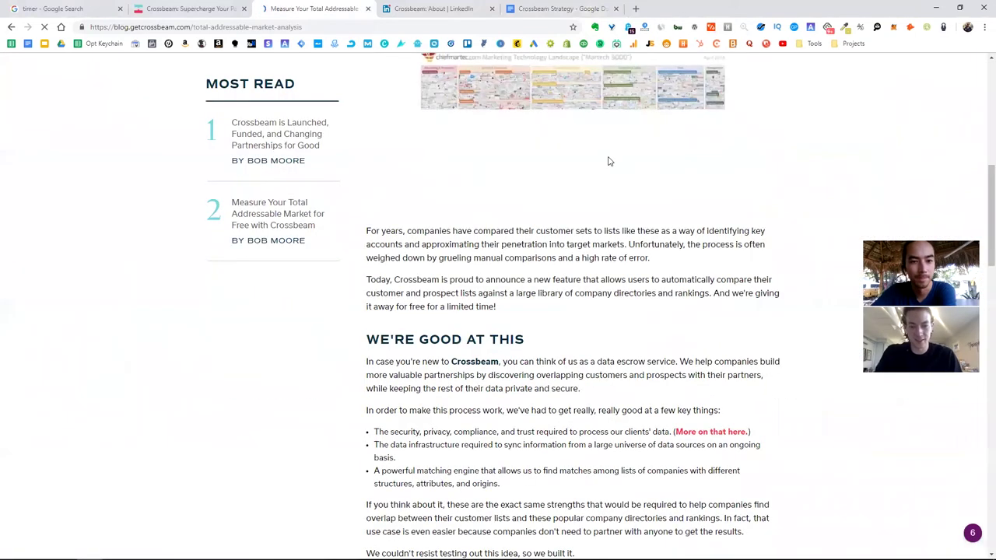
{"action": "scroll", "coordinate": [731, 171], "scroll_direction": "down", "scroll_amount": 8}
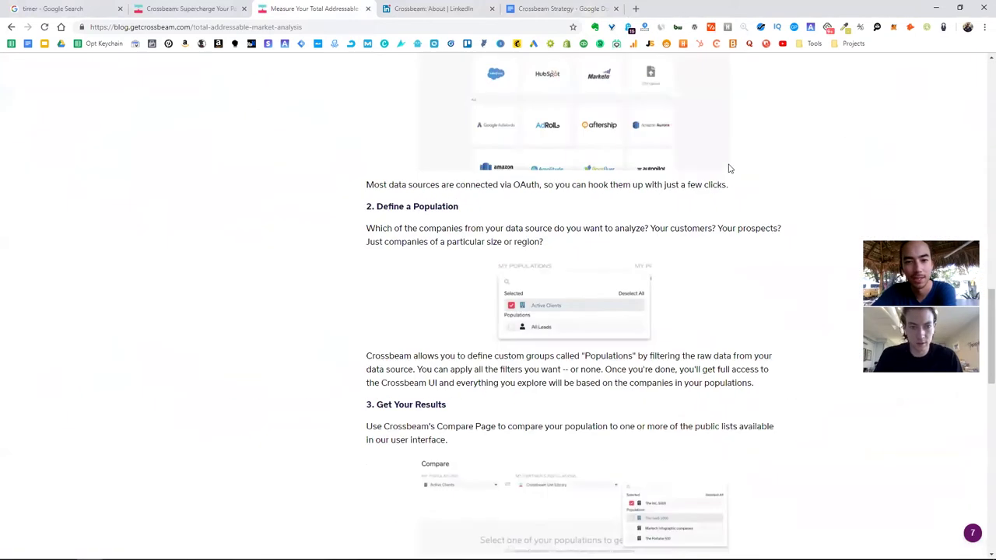
{"action": "scroll", "coordinate": [751, 135], "scroll_direction": "down", "scroll_amount": 5}
{"action": "scroll", "coordinate": [607, 291], "scroll_direction": "up", "scroll_amount": 2}
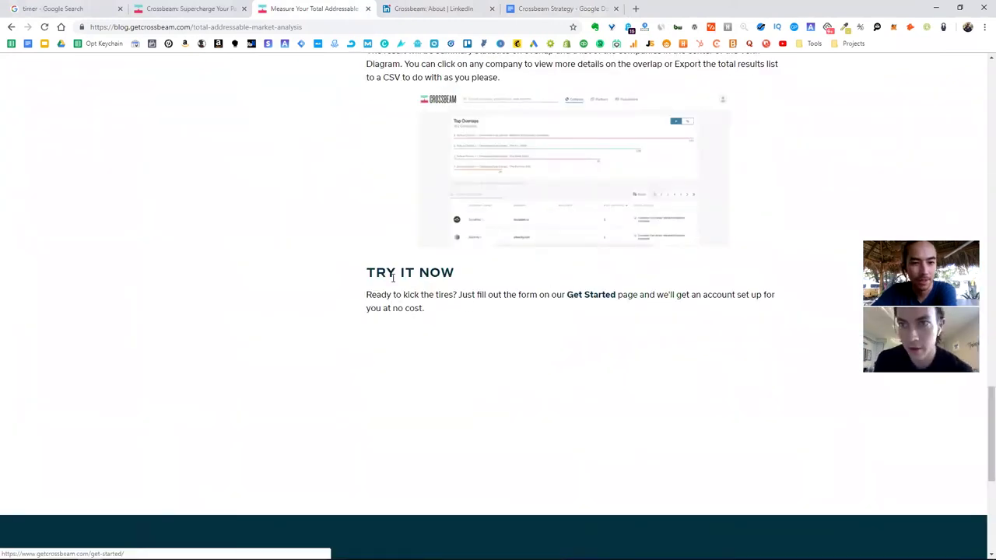
Reread key passages and the heading of the article, then go back to the Strategy doc
{"action": "left_click_drag", "start_coordinate": [389, 278], "coordinate": [526, 329]}
{"action": "left_click", "coordinate": [529, 330]}
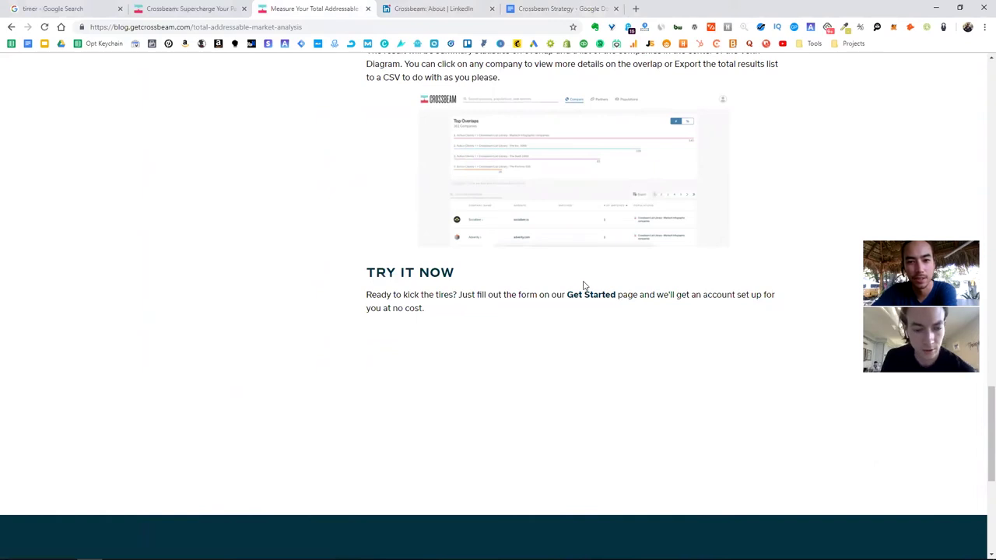
{"action": "scroll", "coordinate": [582, 283], "scroll_direction": "up", "scroll_amount": 4}
{"action": "scroll", "coordinate": [578, 287], "scroll_direction": "up", "scroll_amount": 6}
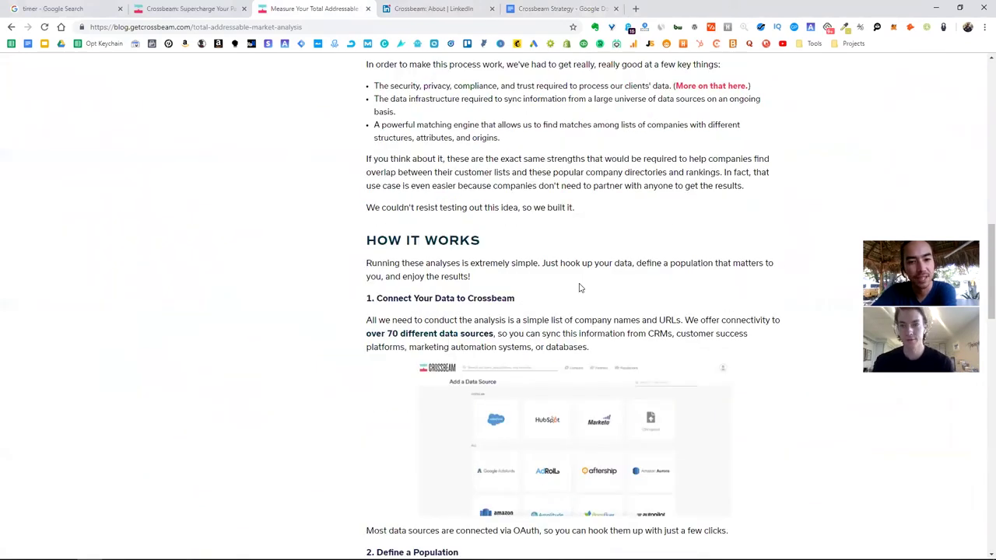
{"action": "scroll", "coordinate": [578, 288], "scroll_direction": "up", "scroll_amount": 8}
{"action": "scroll", "coordinate": [579, 288], "scroll_direction": "down", "scroll_amount": 3}
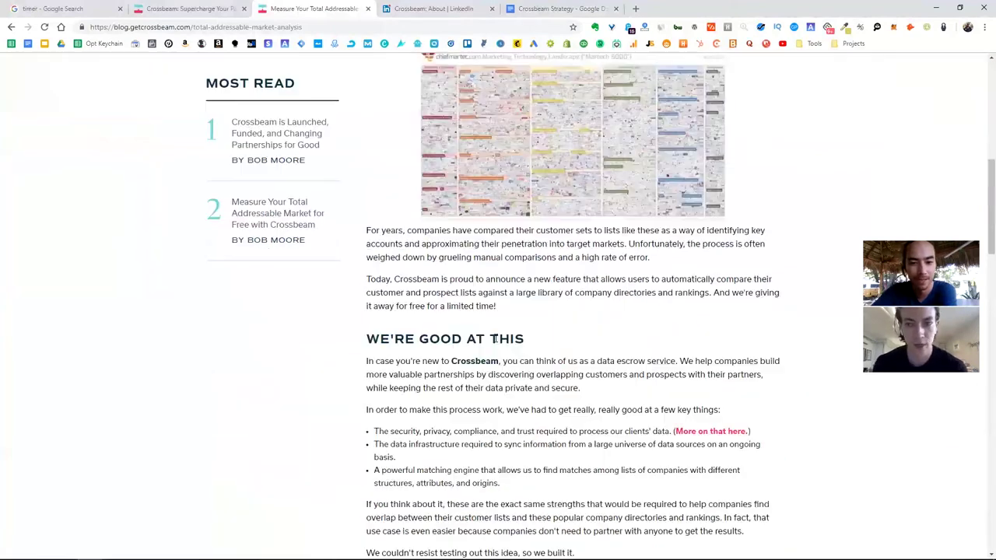
{"action": "left_click_drag", "start_coordinate": [526, 340], "coordinate": [359, 344]}
{"action": "left_click", "coordinate": [522, 403]}
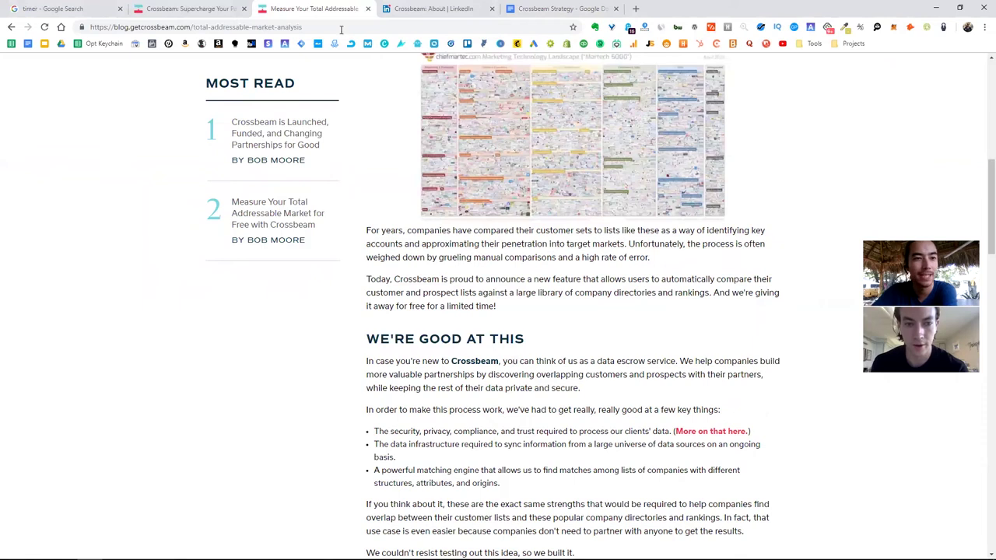
{"action": "scroll", "coordinate": [550, 259], "scroll_direction": "up", "scroll_amount": 4}
{"action": "scroll", "coordinate": [554, 272], "scroll_direction": "down", "scroll_amount": 5}
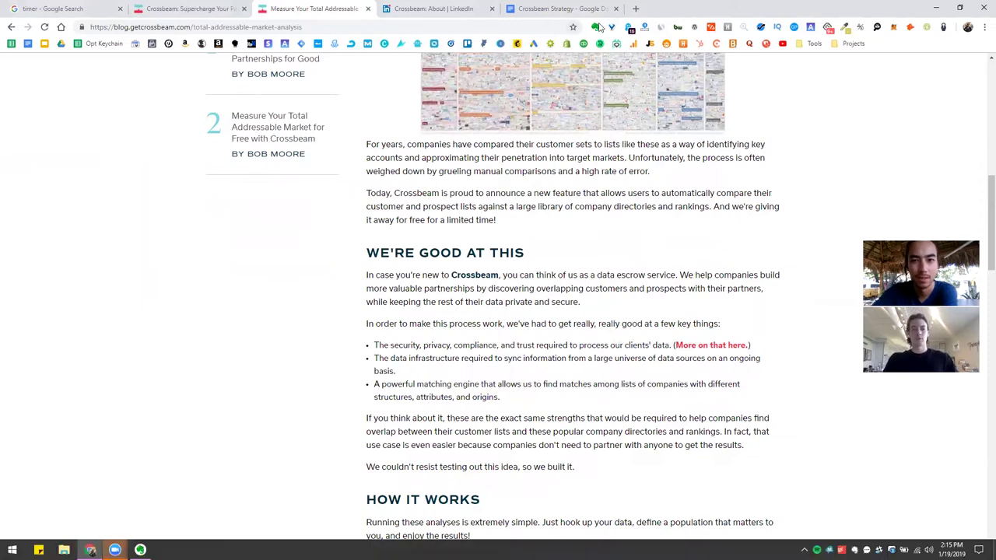
{"action": "left_click", "coordinate": [560, 8]}
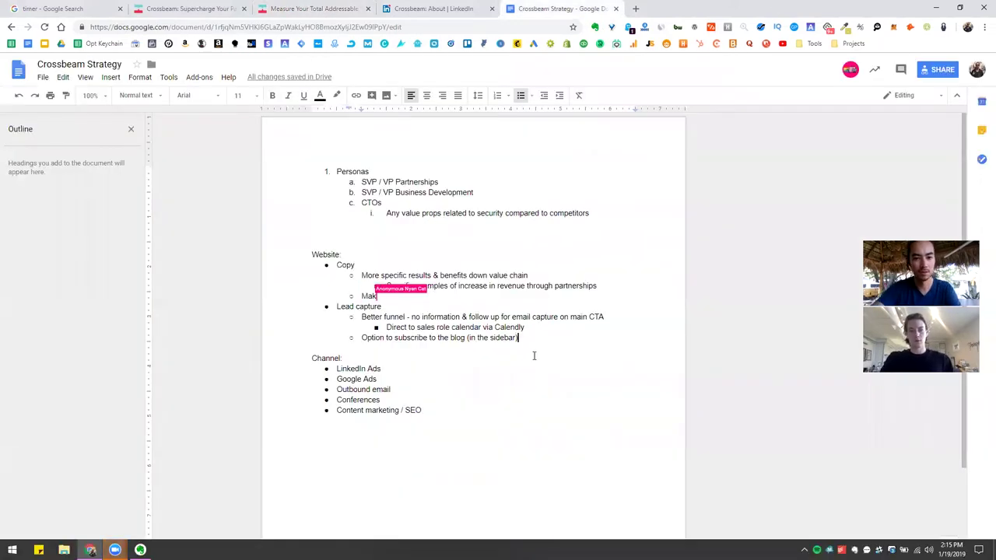
Add 'Top of funnel CTAs (follow, get eBook, etc.) on blog' as a sub-point under Calendly
{"action": "key", "text": "Return"}
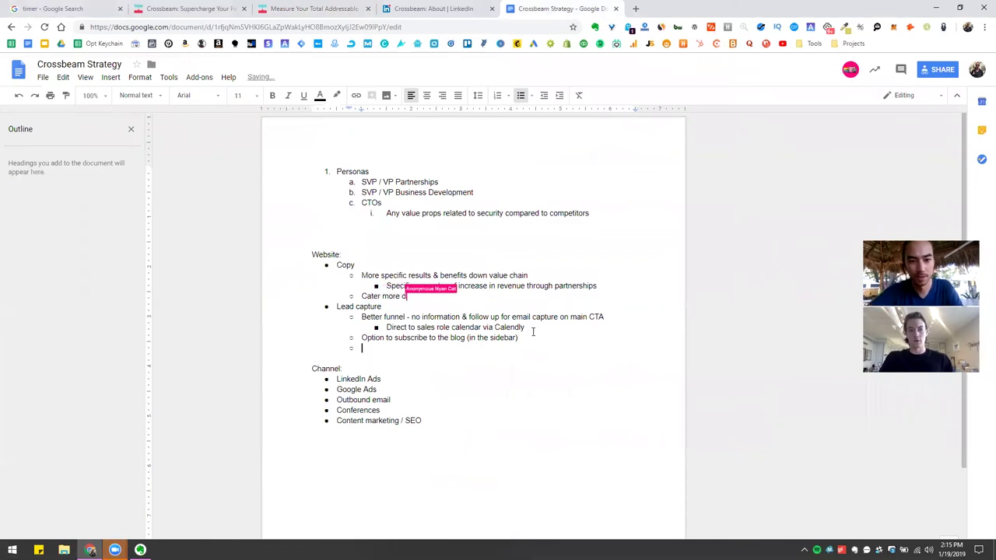
{"action": "left_click", "coordinate": [532, 326]}
{"action": "key", "text": "Return"}
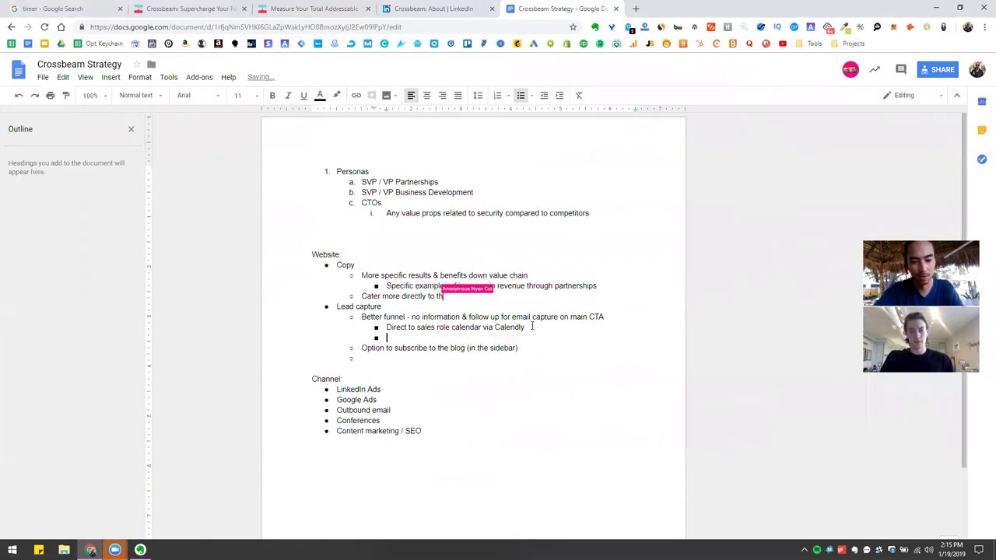
{"action": "type", "text": "Top of funnel CTAs (foc"}
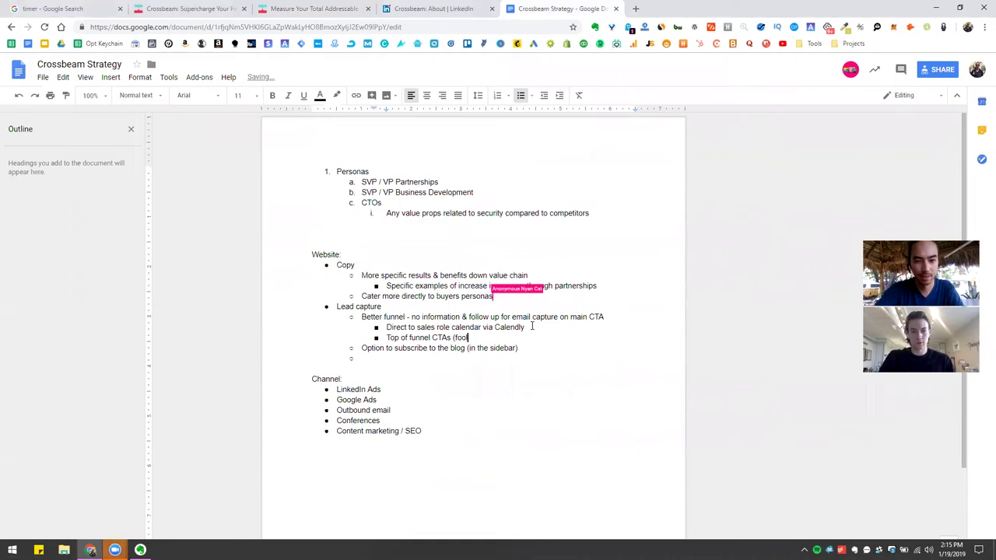
{"action": "key", "text": "BackSpace"}
{"action": "type", "text": "llow, get eBook"}
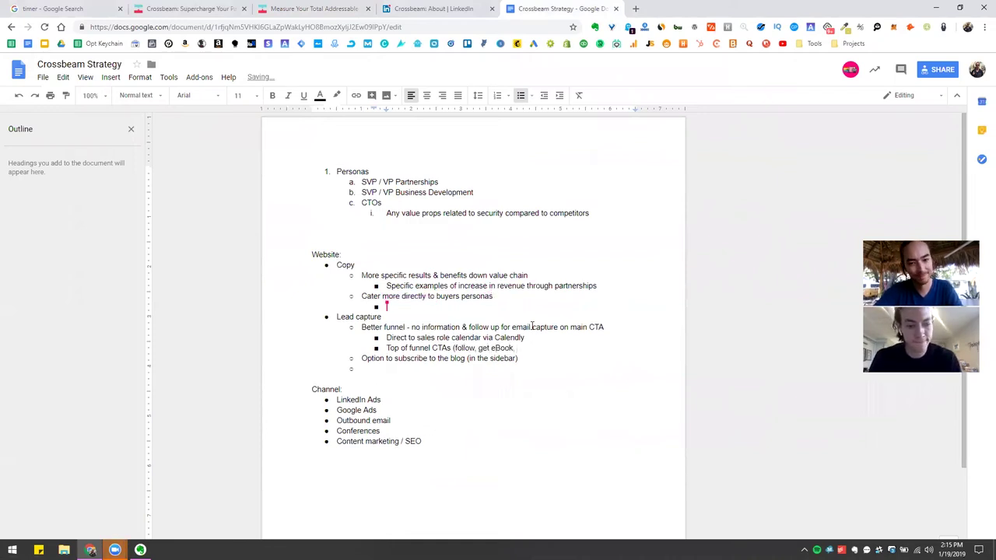
{"action": "type", "text": ", etc.) on blo"}
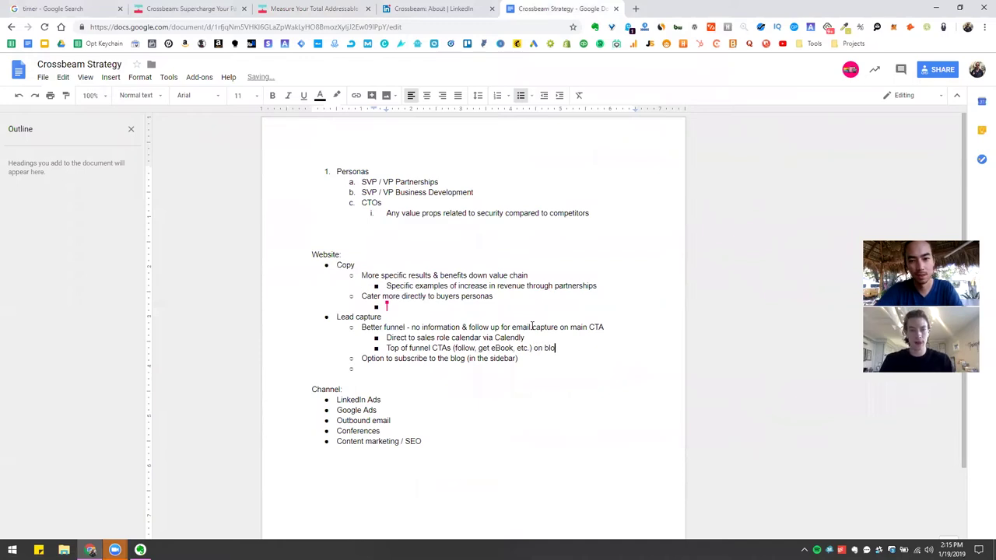
{"action": "type", "text": "g"}
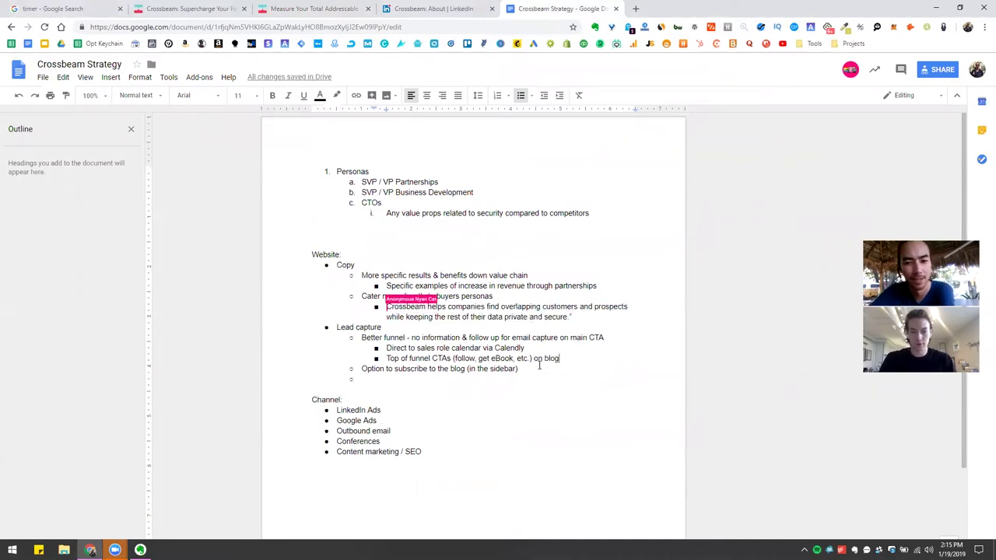
Outdent the empty sub-bullet under the blog-subscription item to a top-level Website bullet
{"action": "left_click", "coordinate": [532, 372]}
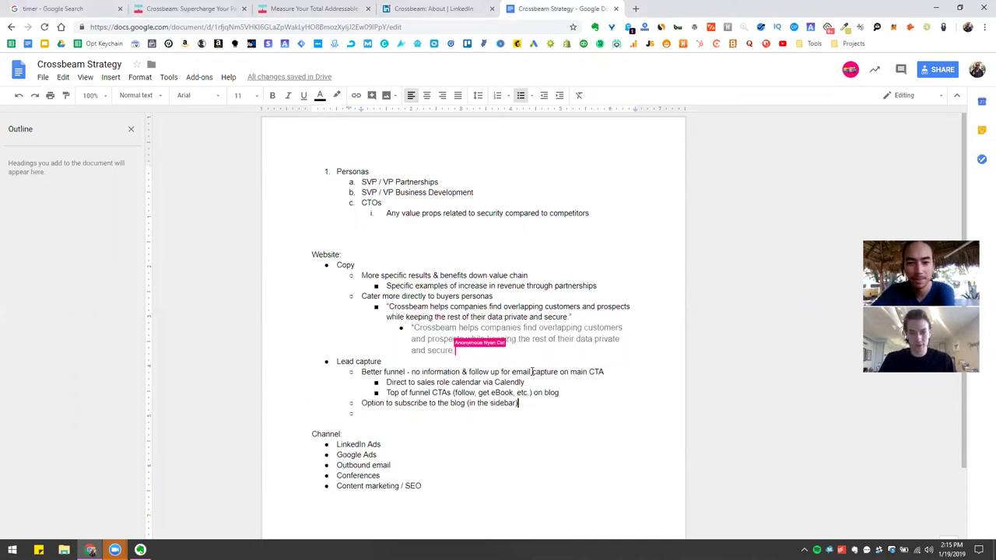
{"action": "left_click", "coordinate": [489, 413]}
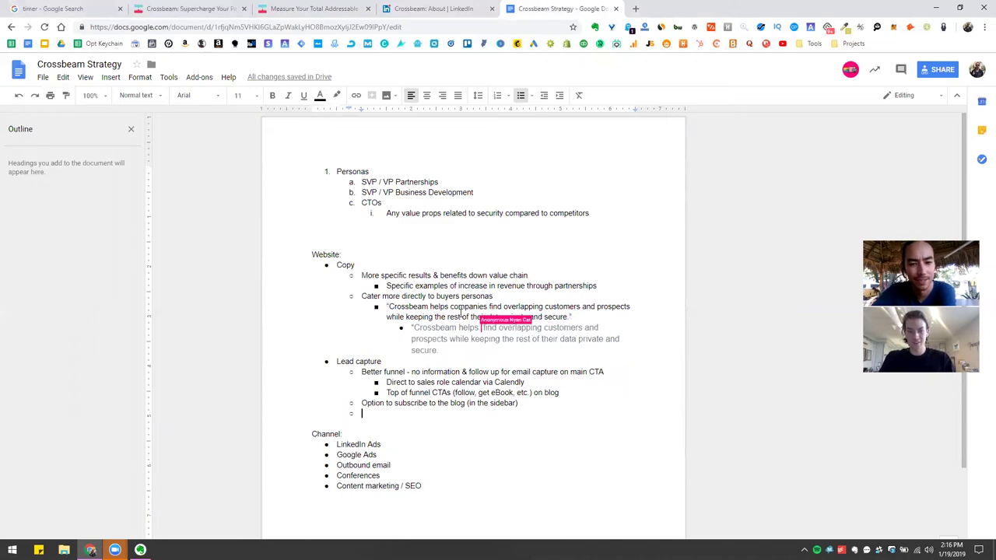
{"action": "key", "text": "shift+Tab"}
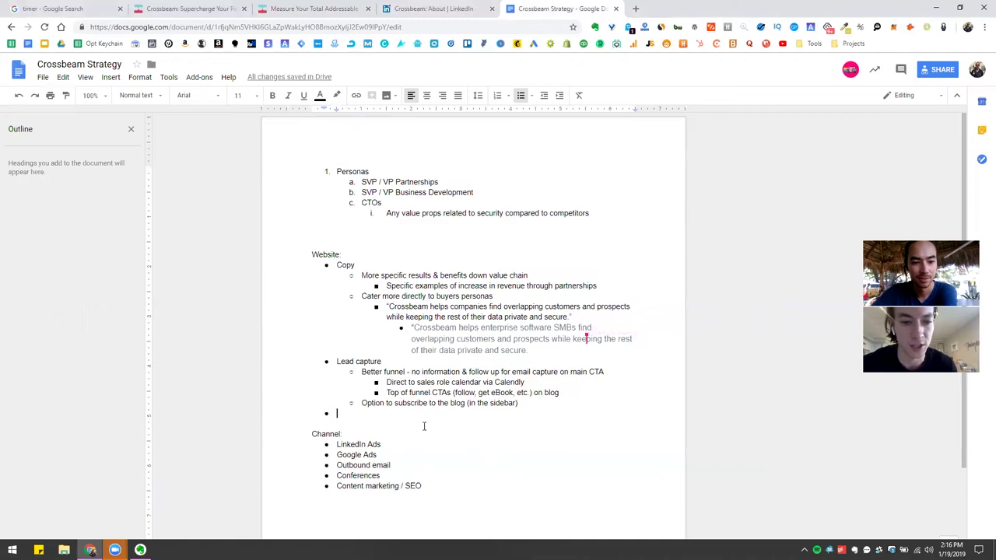
{"action": "mouse_move", "coordinate": [114, 549]}
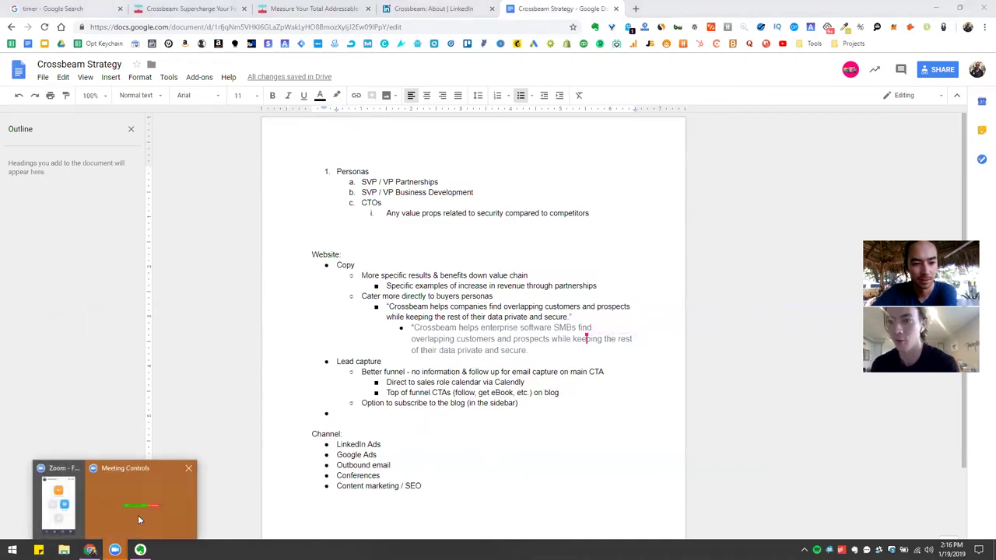
{"action": "left_click", "coordinate": [547, 350]}
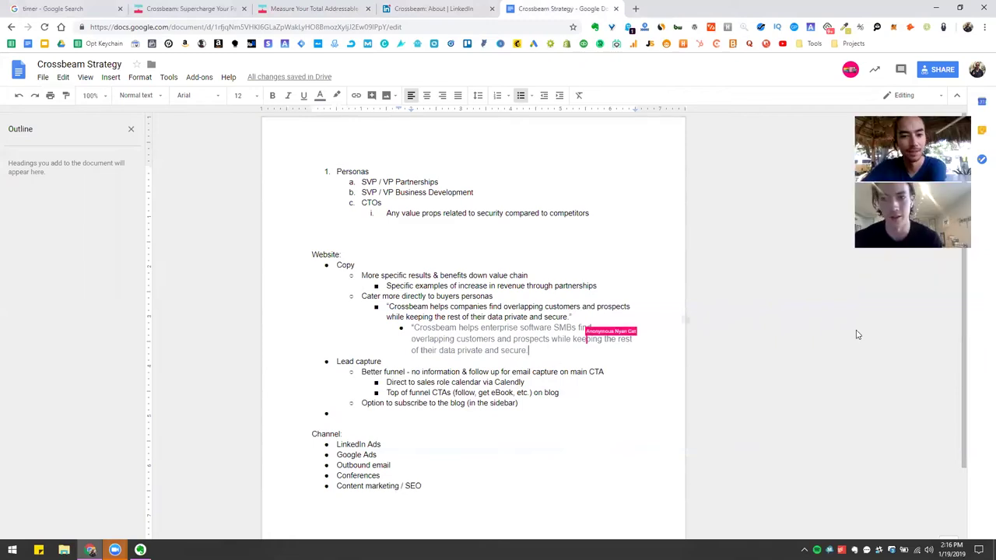
{"action": "left_click", "coordinate": [436, 373]}
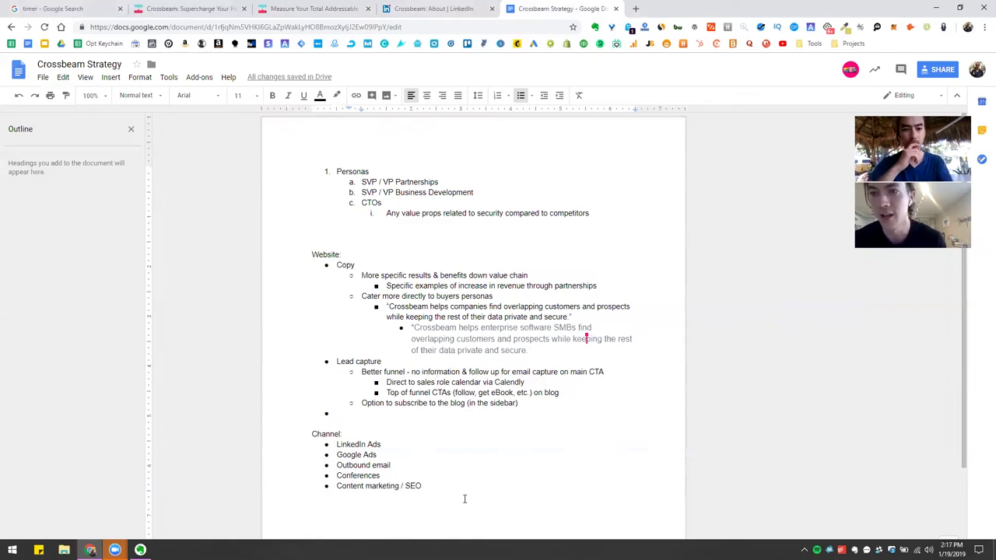
Add persona item 'Value prop / messaging / product market fit testing' with sub-note 'LinkedIn ad campaigns to narrow messaging'
{"action": "left_click", "coordinate": [600, 217]}
{"action": "key", "text": "Return"}
{"action": "key", "text": "shift+Tab"}
{"action": "type", "text": "V"}
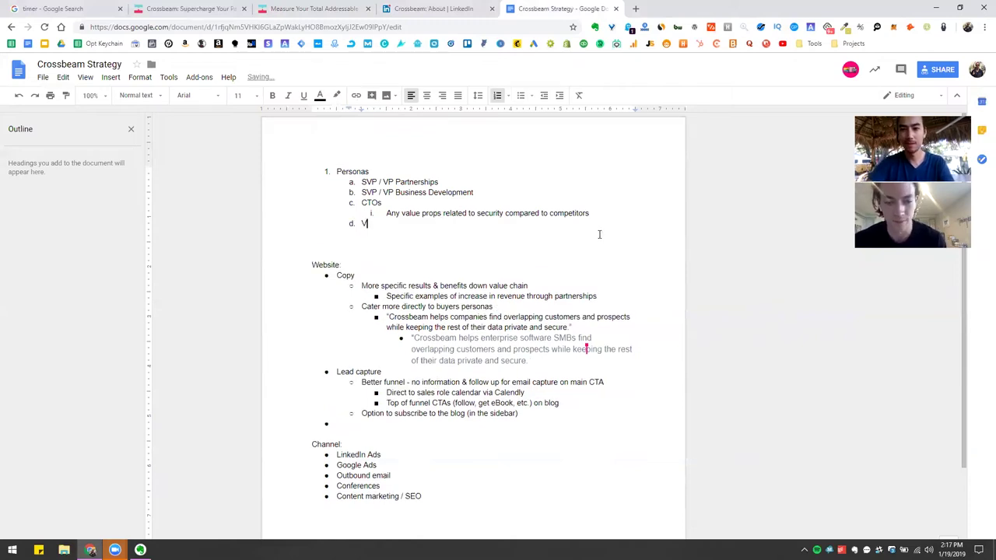
{"action": "type", "text": "alue prop / mes"}
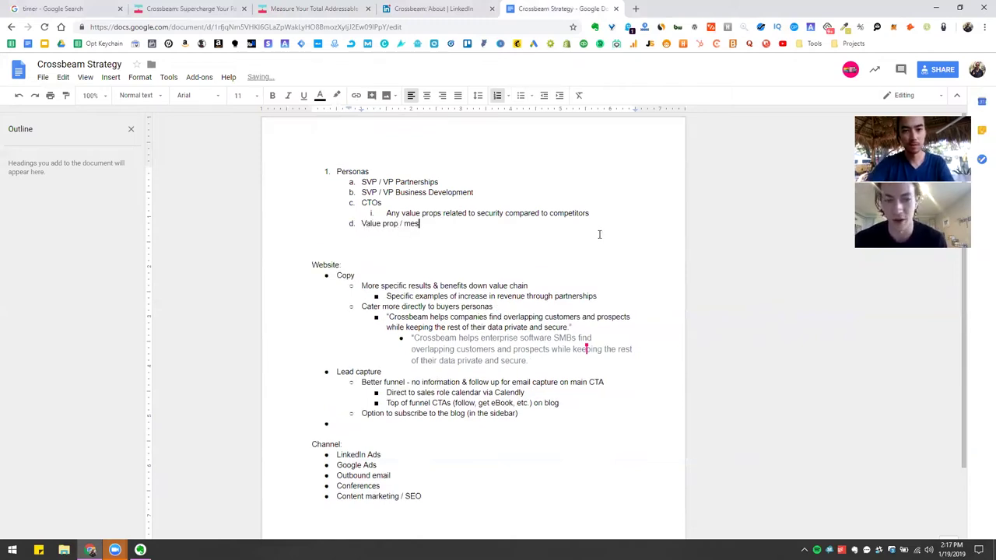
{"action": "type", "text": "saging / product market "}
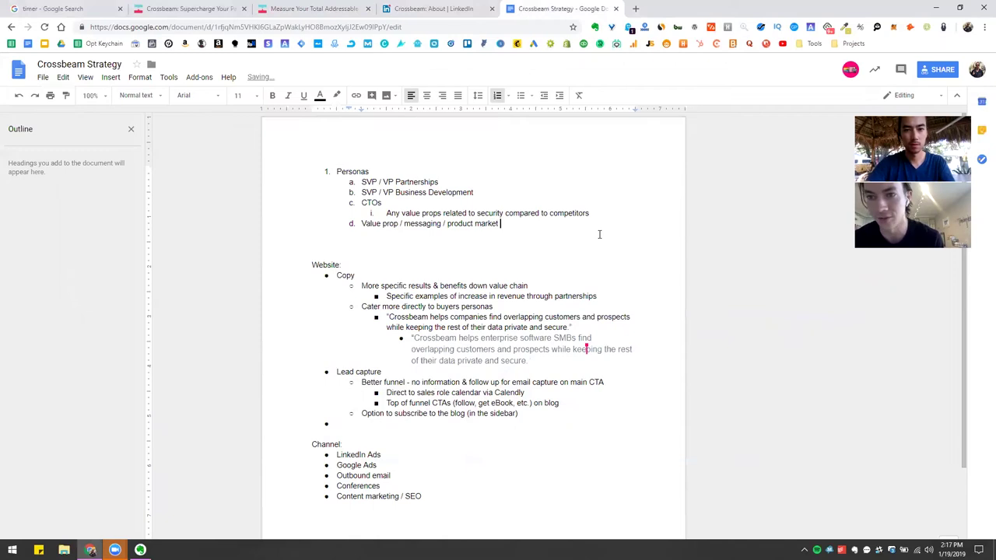
{"action": "type", "text": "fit testing"}
{"action": "key", "text": "Return"}
{"action": "key", "text": "Tab"}
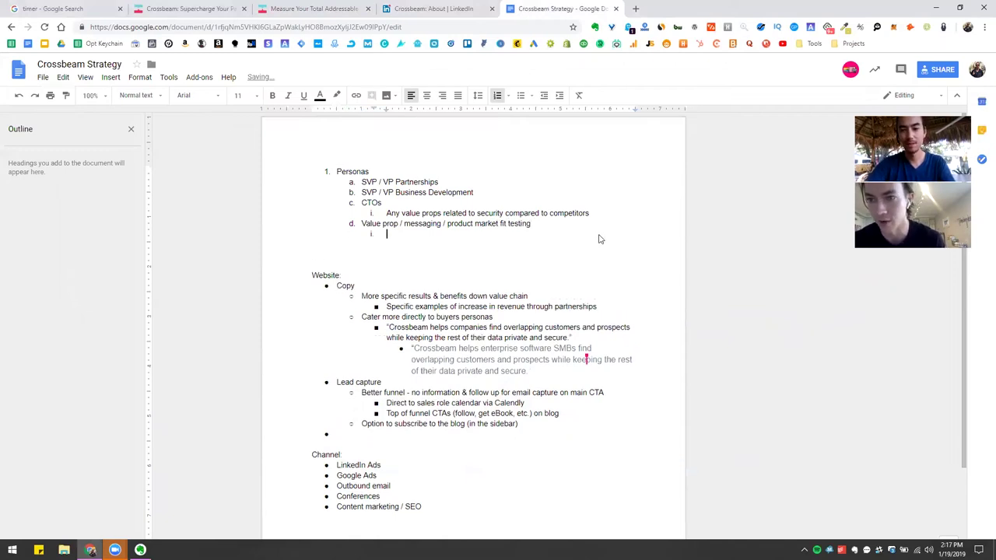
{"action": "type", "text": "LinkedIn ad campa"}
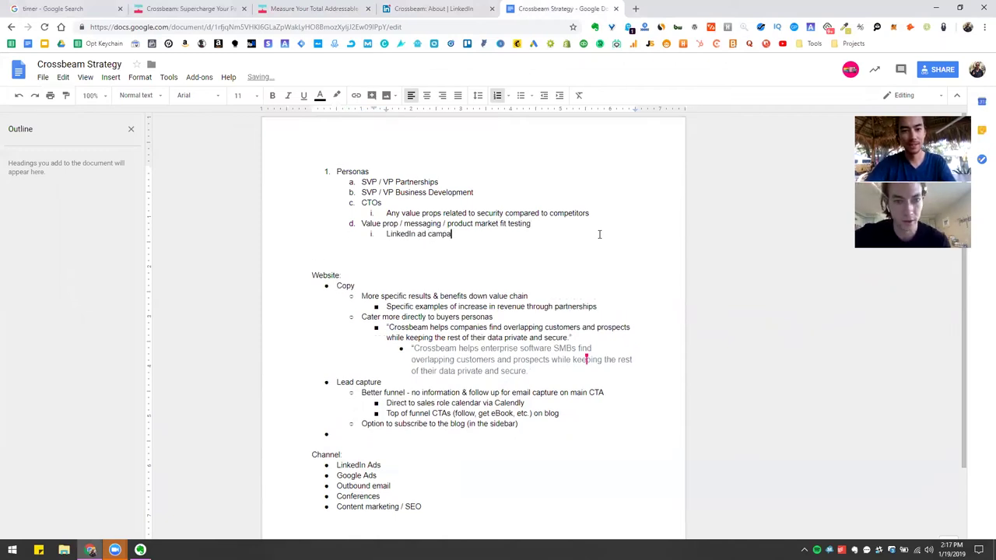
{"action": "type", "text": "igns to narrow"}
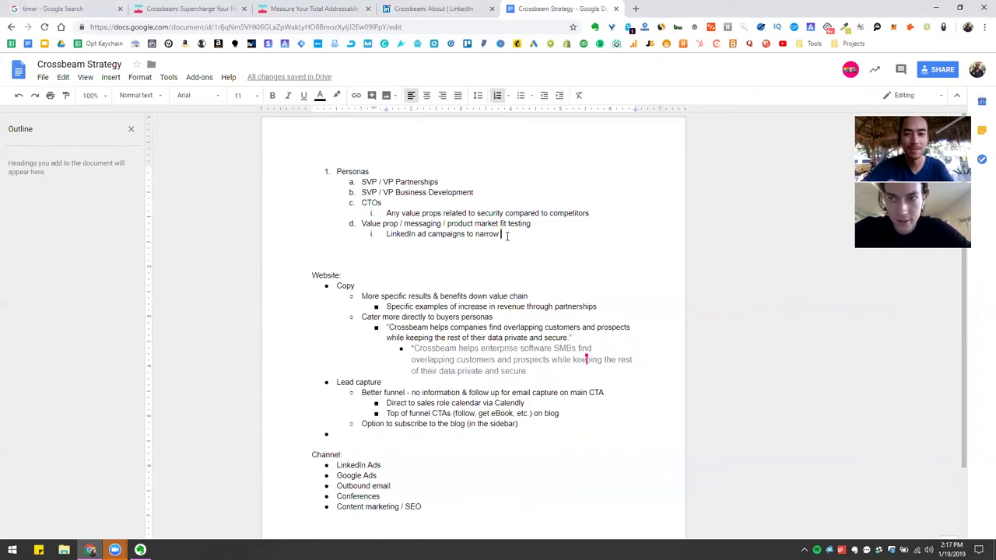
{"action": "type", "text": "messaging"}
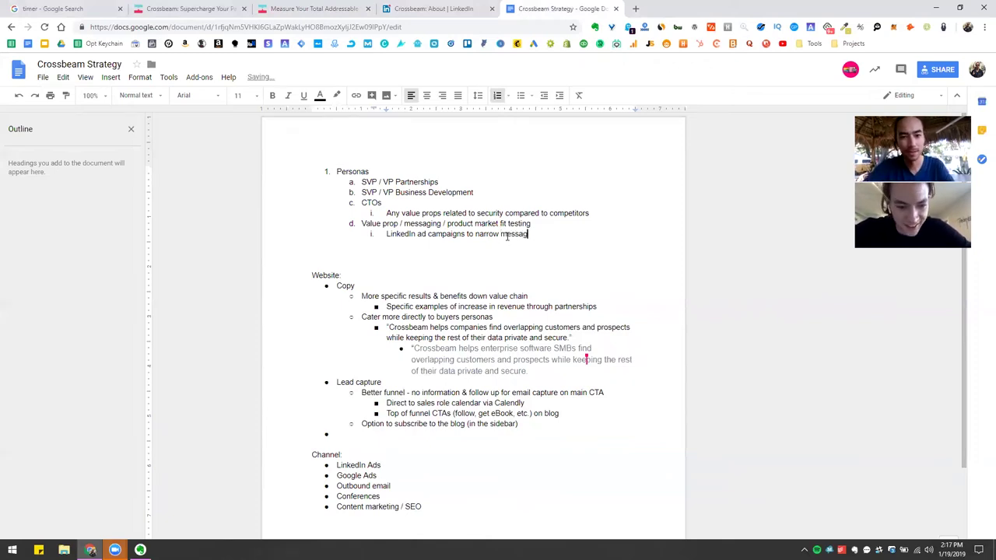
{"action": "left_click", "coordinate": [496, 371]}
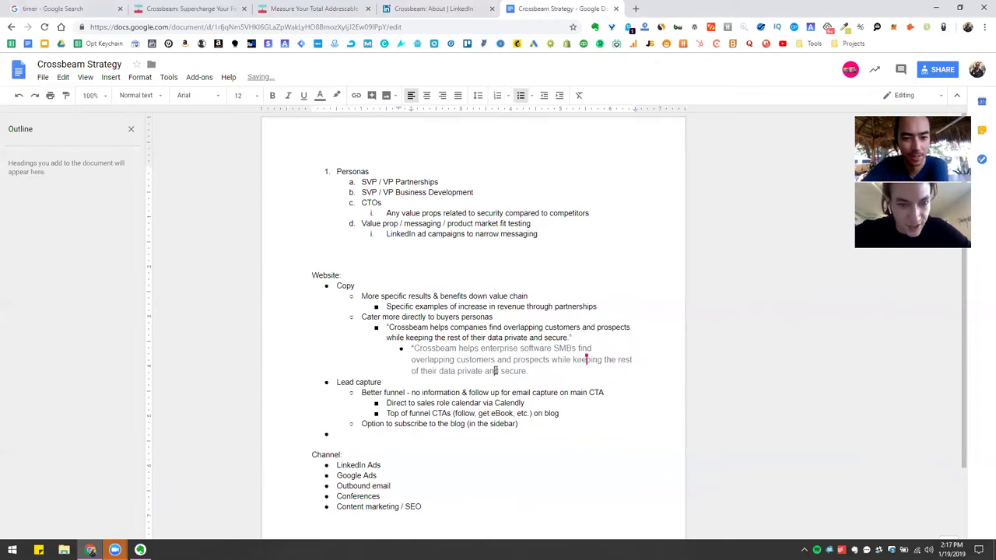
{"action": "left_click", "coordinate": [413, 435]}
Append a 'Facebook lookalike audiences (down the line)' bullet after Content marketing / SEO
{"action": "left_click", "coordinate": [443, 506]}
{"action": "scroll", "coordinate": [547, 454], "scroll_direction": "down", "scroll_amount": 2}
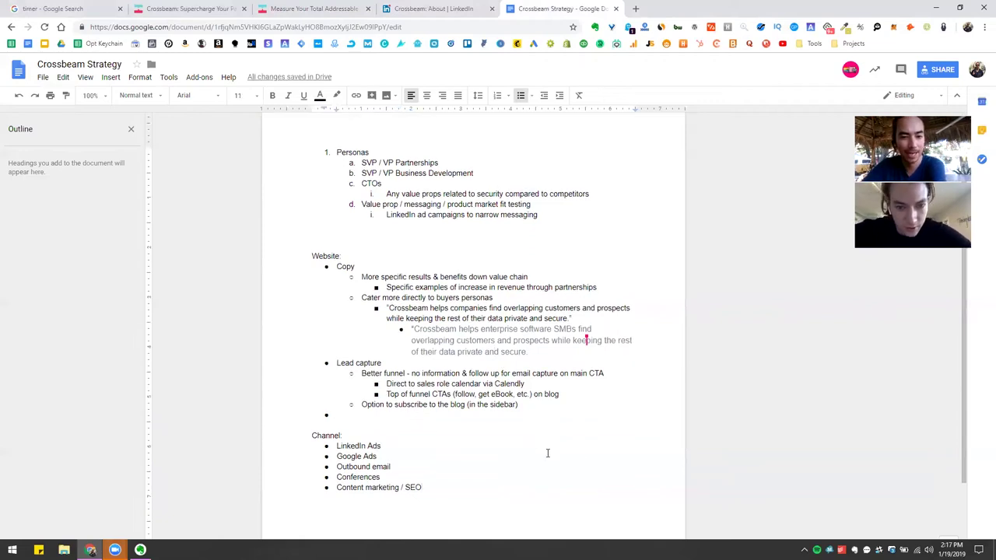
{"action": "key", "text": "Return"}
{"action": "type", "text": "Facebook lookalike audiences"}
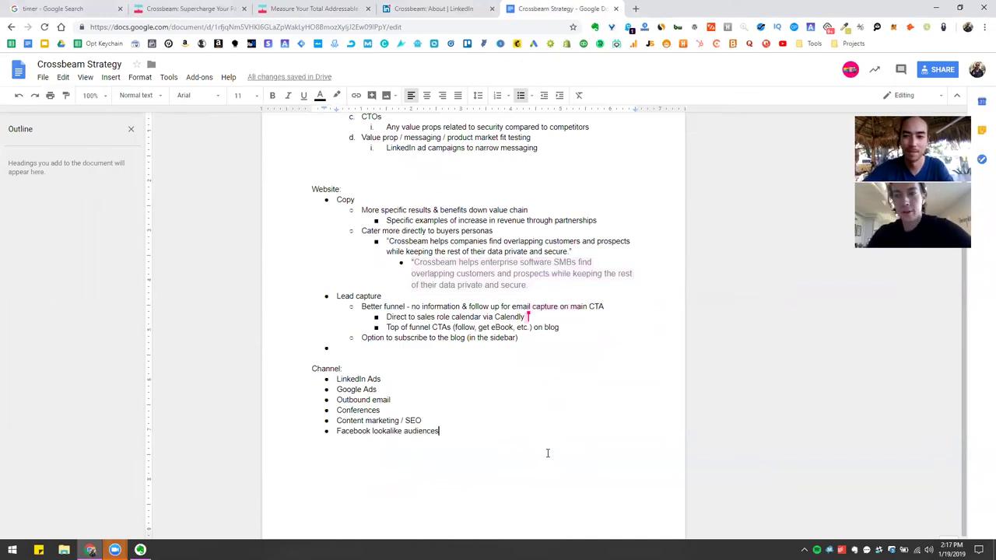
{"action": "left_click", "coordinate": [459, 286]}
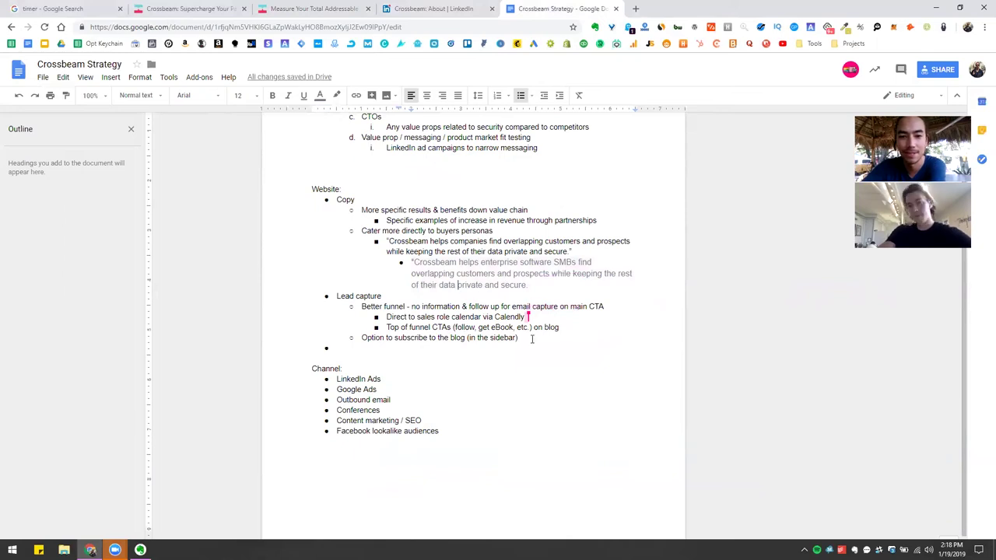
{"action": "double_click", "coordinate": [608, 306]}
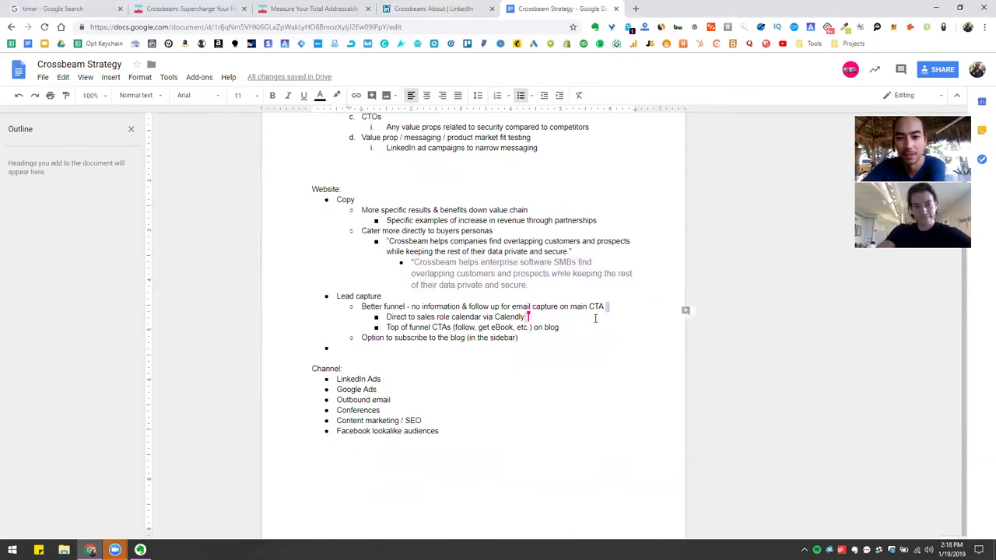
{"action": "left_click", "coordinate": [595, 318]}
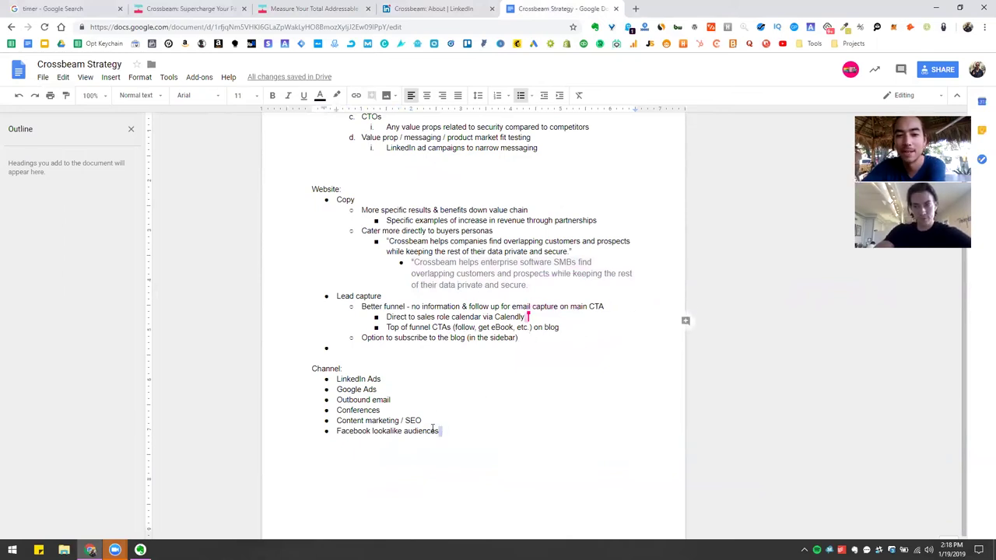
{"action": "left_click_drag", "start_coordinate": [442, 430], "coordinate": [324, 431]}
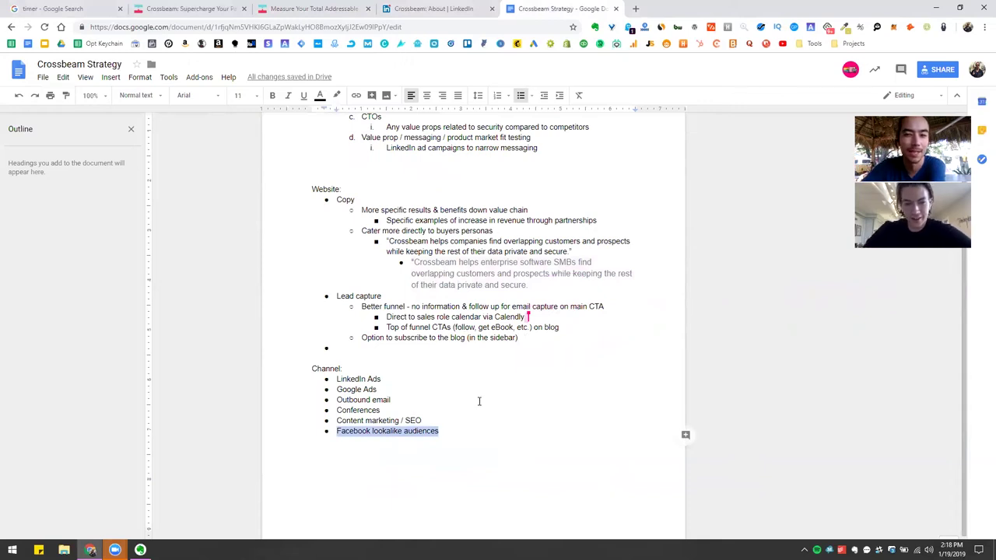
{"action": "left_click", "coordinate": [443, 434]}
{"action": "type", "text": "("}
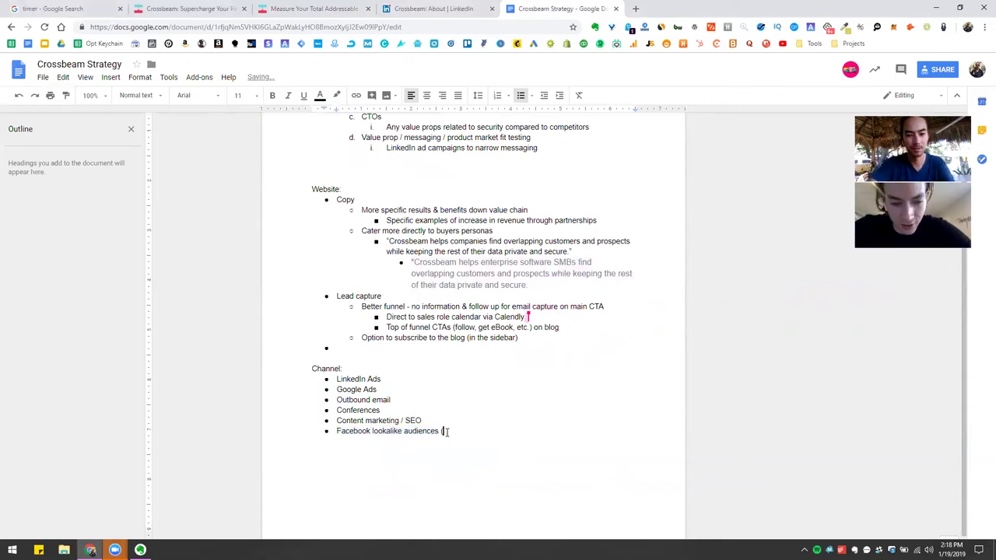
{"action": "type", "text": "down the line)"}
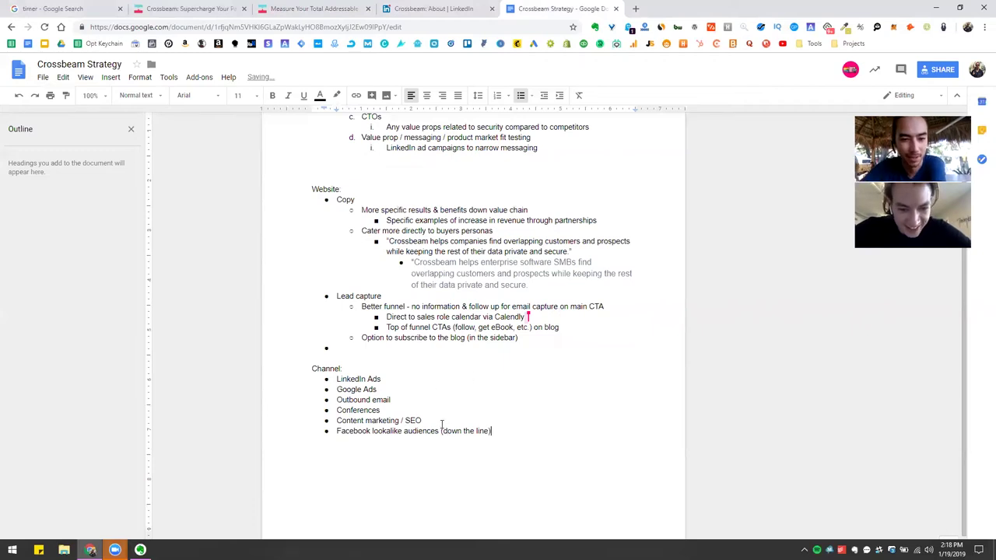
Add a 'Retargeting' bullet after Content marketing / SEO in the Channel list
{"action": "left_click", "coordinate": [442, 421]}
{"action": "key", "text": "Return"}
{"action": "type", "text": "Refargeting"}
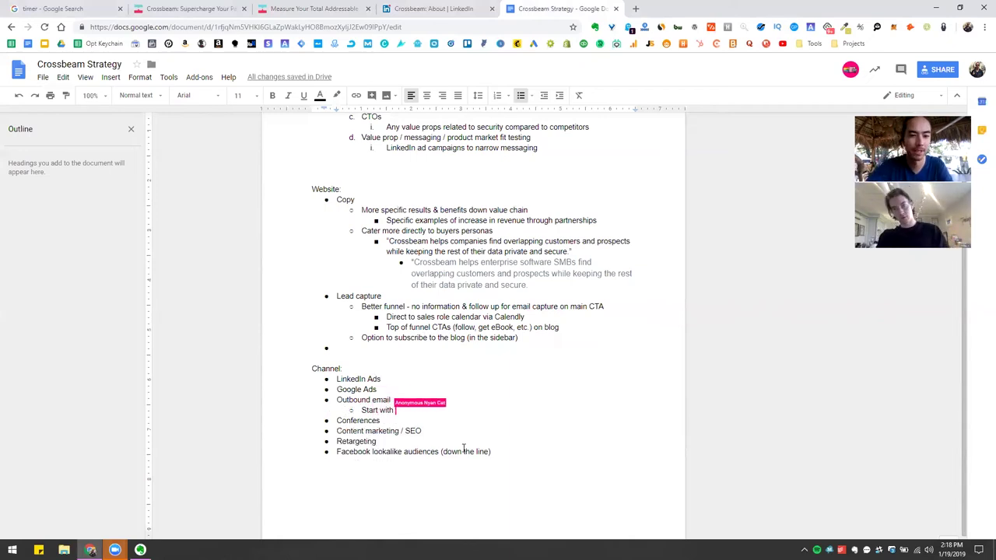
Under Retargeting, list top-, middle- (demo or free trial) and bottom-of-funnel (purchase) campaign sub-points
{"action": "key", "text": "Return"}
{"action": "key", "text": "Tab"}
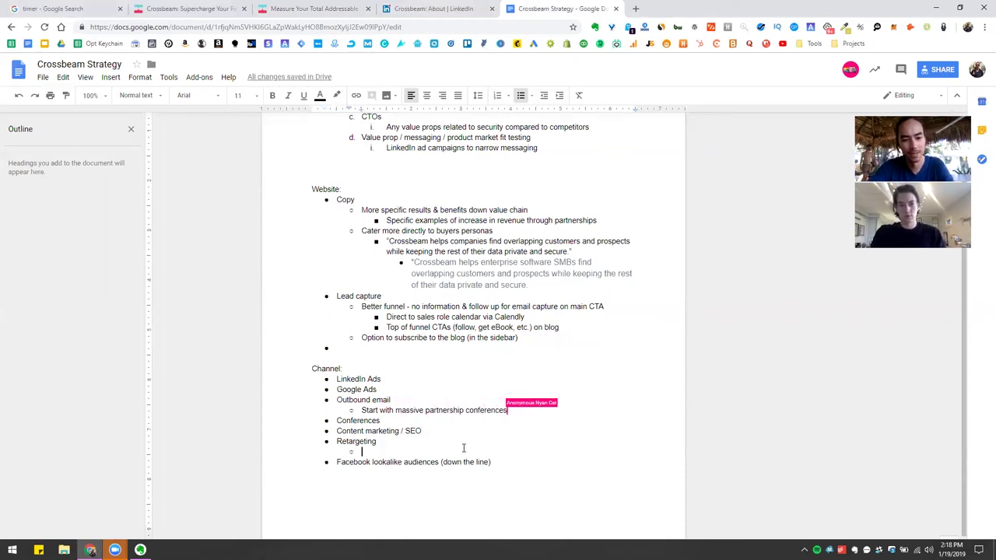
{"action": "type", "text": "Top of"}
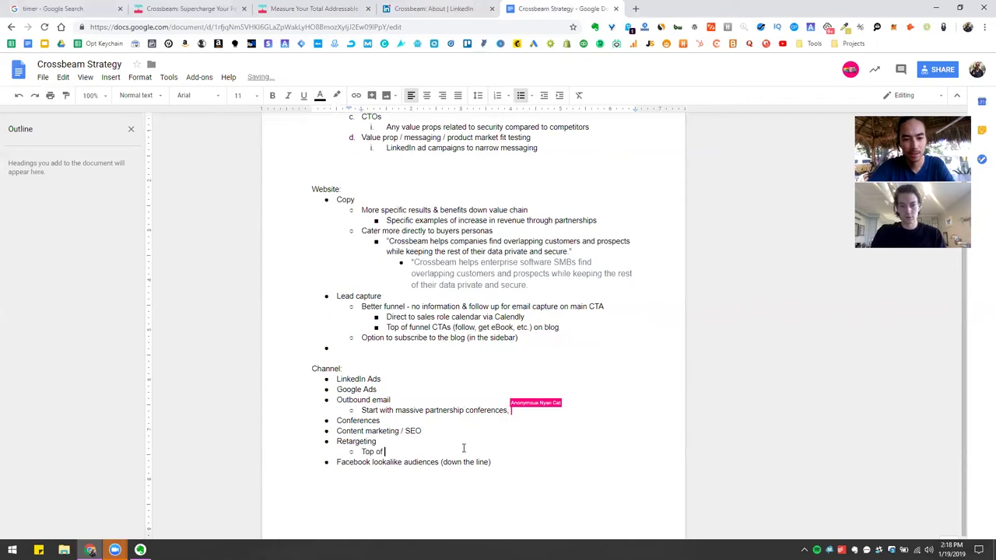
{"action": "type", "text": " funnel campa"}
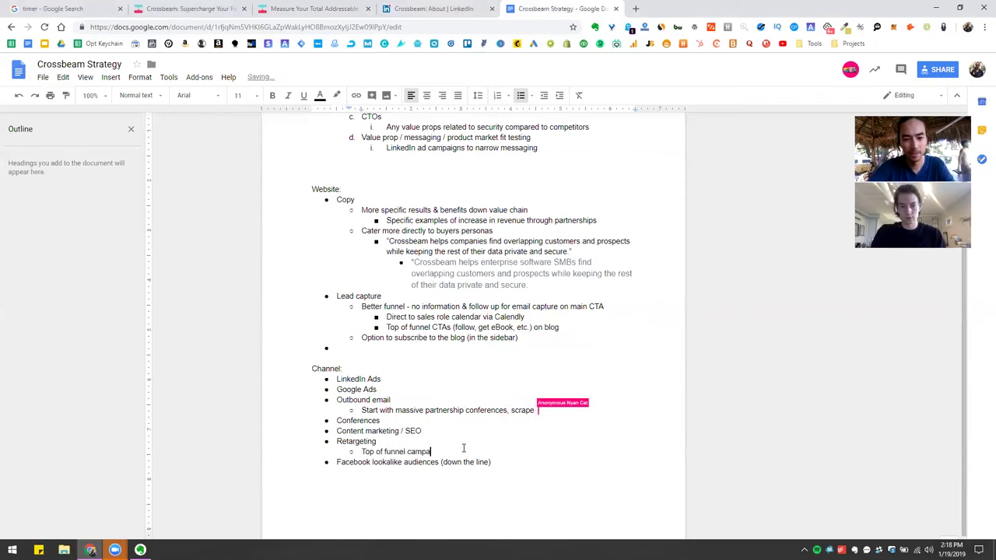
{"action": "type", "text": "ign educ"}
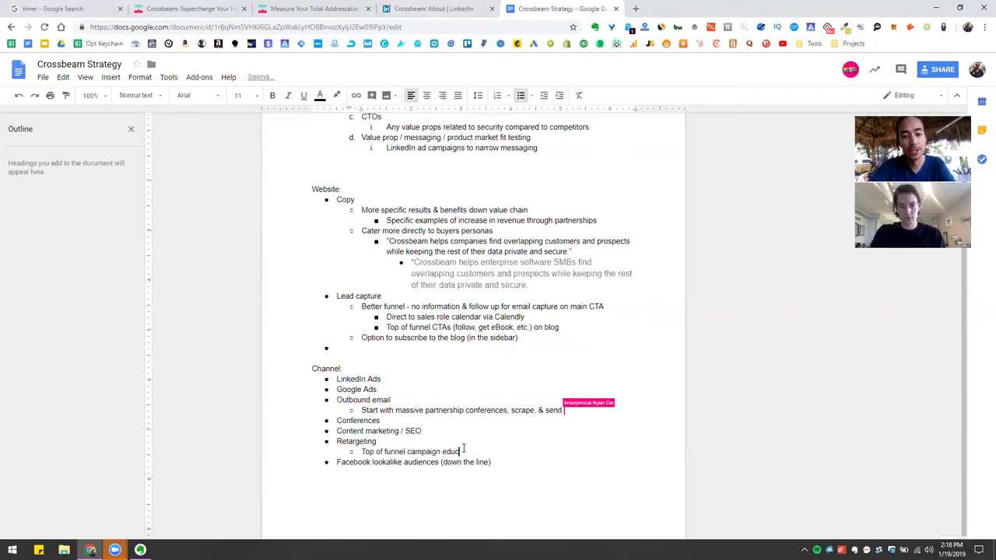
{"action": "type", "text": "ating on the product"}
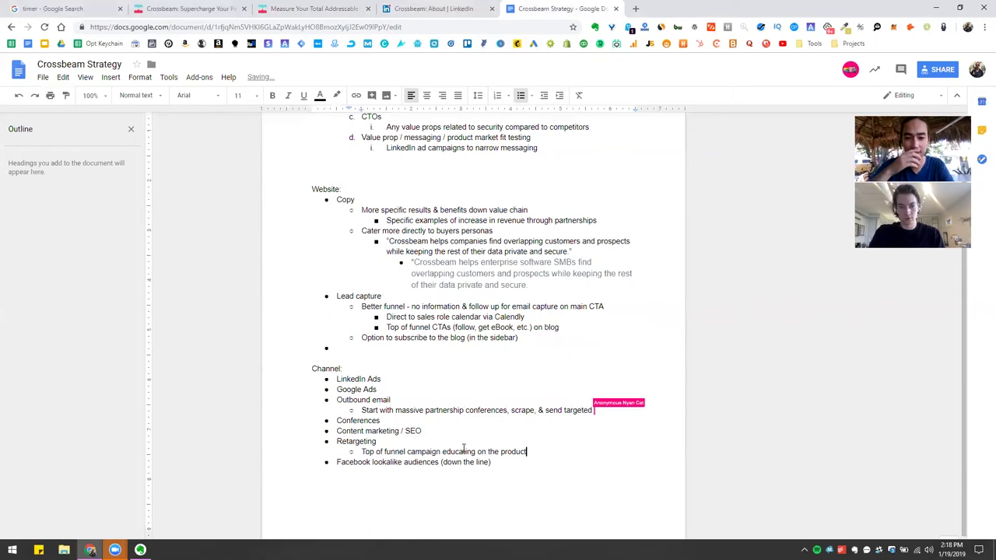
{"action": "key", "text": "Return"}
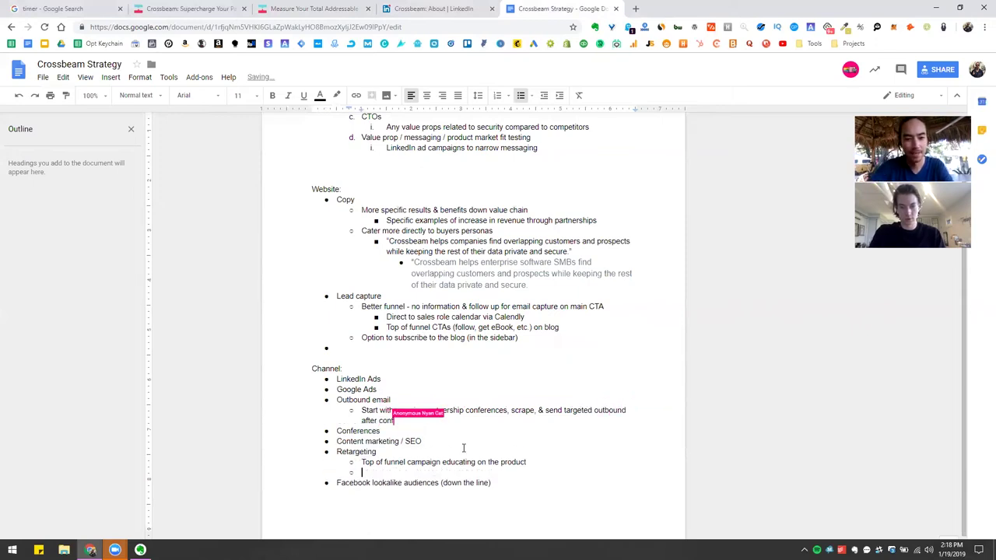
{"action": "type", "text": "Middle of funnel campaign"}
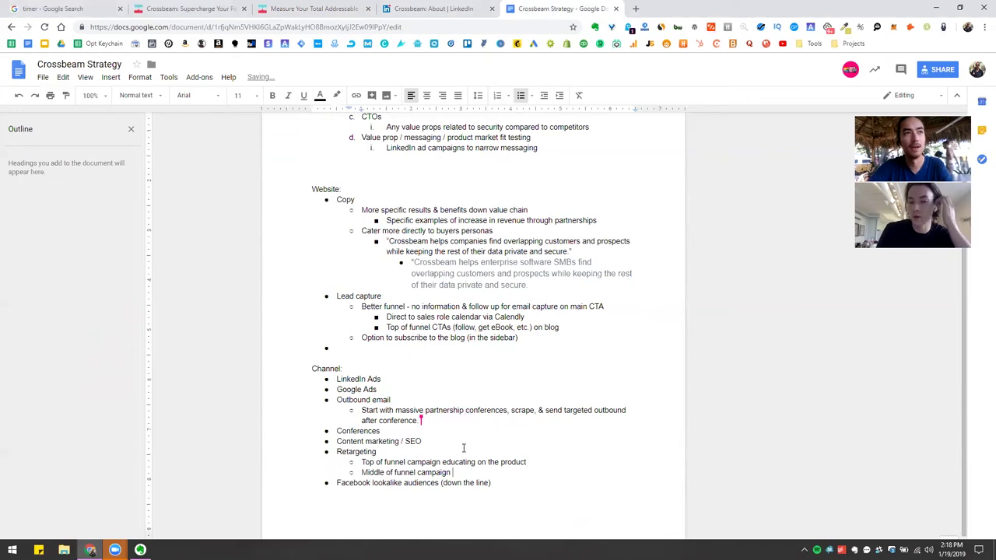
{"action": "type", "text": " driving to a dem"}
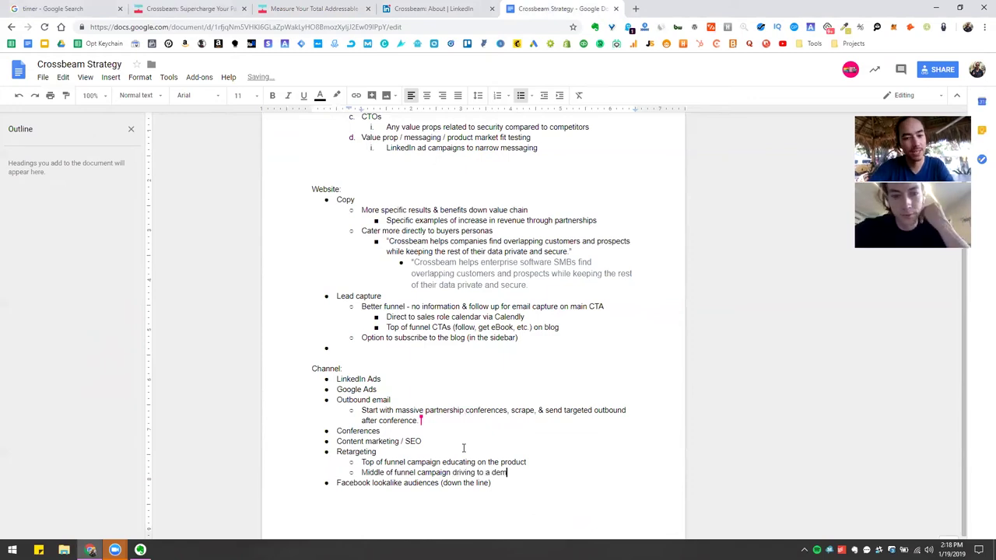
{"action": "type", "text": "o or free trial"}
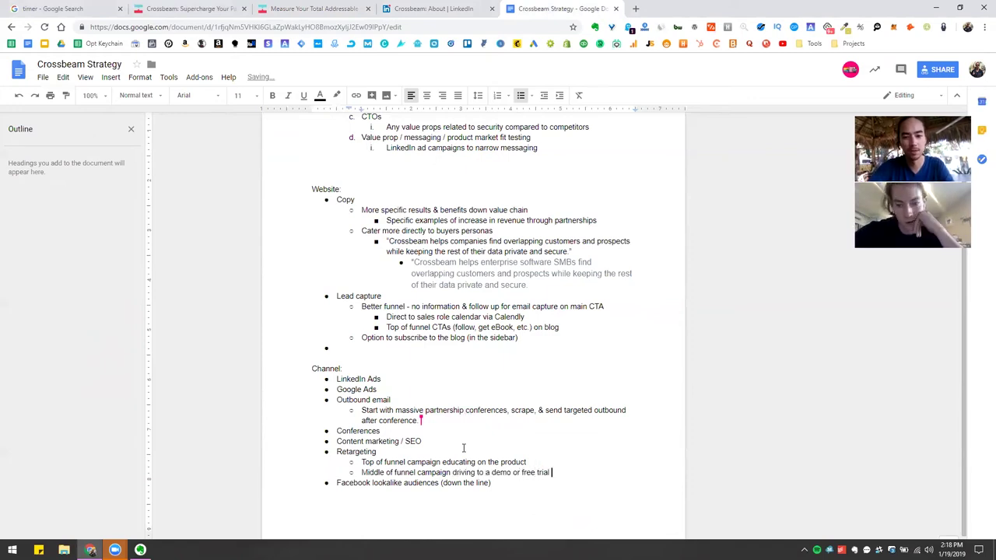
{"action": "key", "text": "Return"}
{"action": "type", "text": "Bo"}
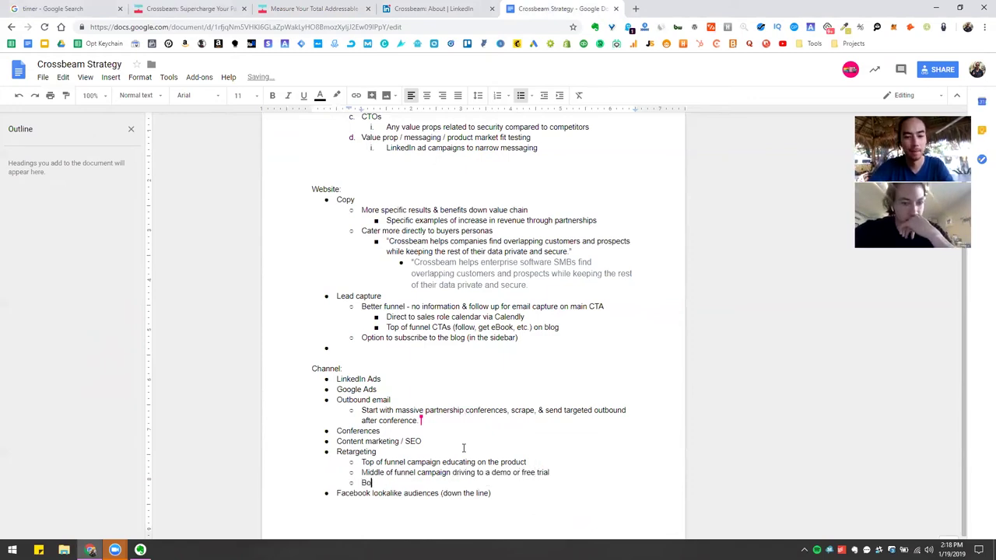
{"action": "type", "text": "ttom of funnel campai"}
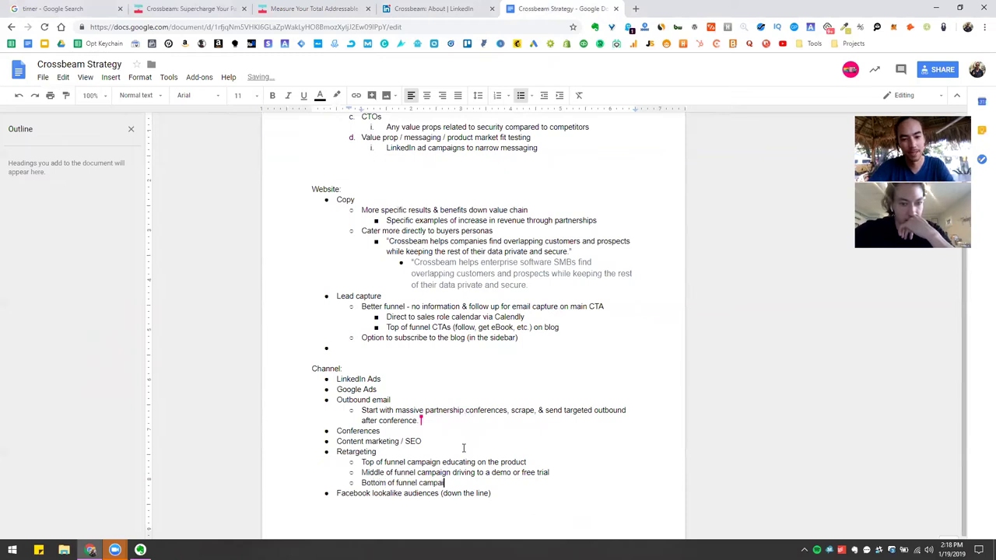
{"action": "type", "text": "gn driving to purchase"}
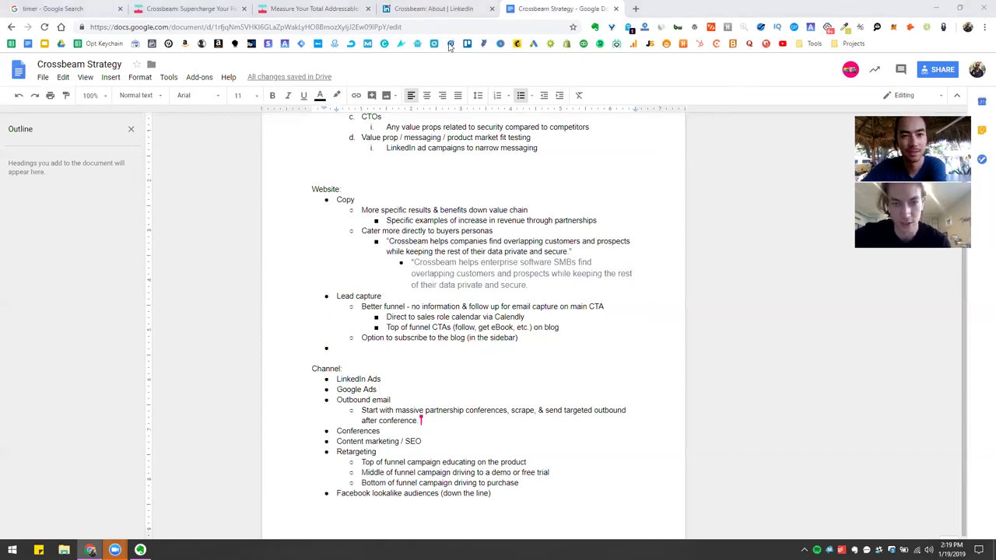
{"action": "scroll", "coordinate": [376, 225], "scroll_direction": "up", "scroll_amount": 2}
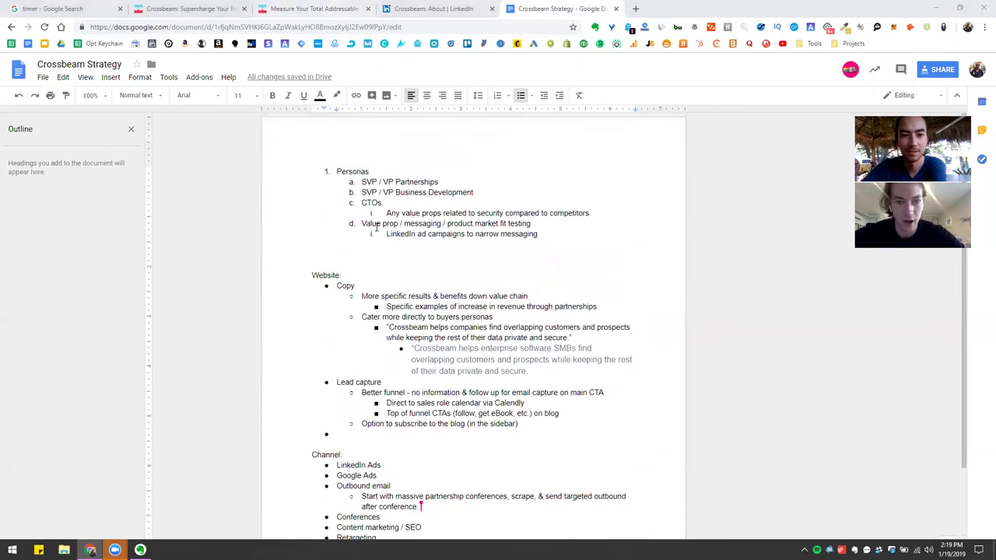
{"action": "scroll", "coordinate": [376, 225], "scroll_direction": "down", "scroll_amount": 2}
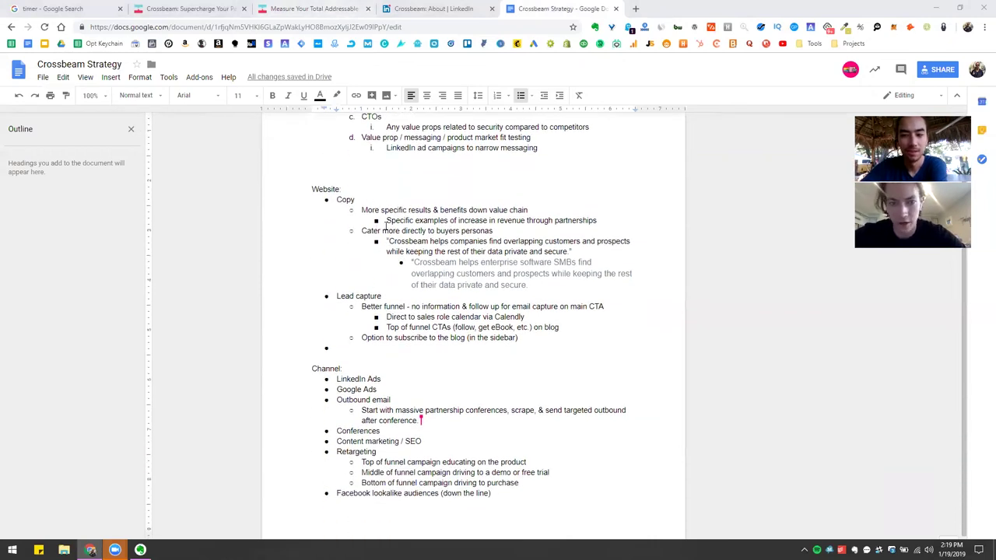
Open getcrossbeam.com's Platform > Integrations page and scroll down to the Data Sources logos
{"action": "left_click", "coordinate": [315, 9]}
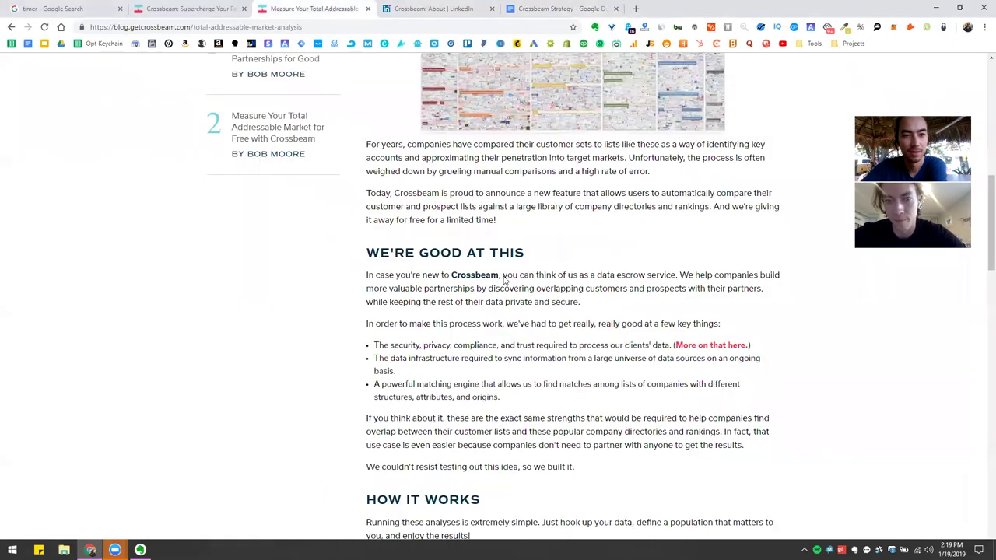
{"action": "left_click", "coordinate": [234, 9]}
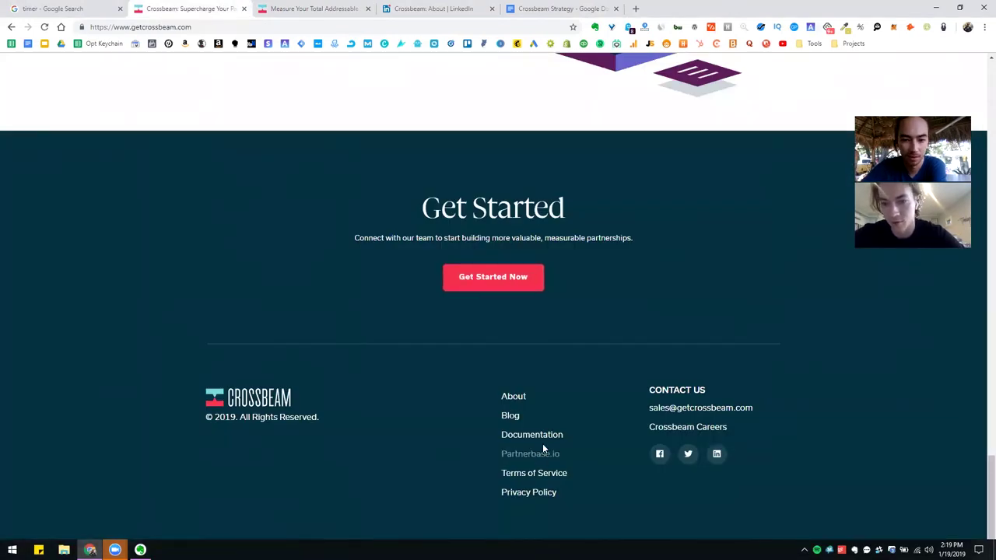
{"action": "key", "text": "Home"}
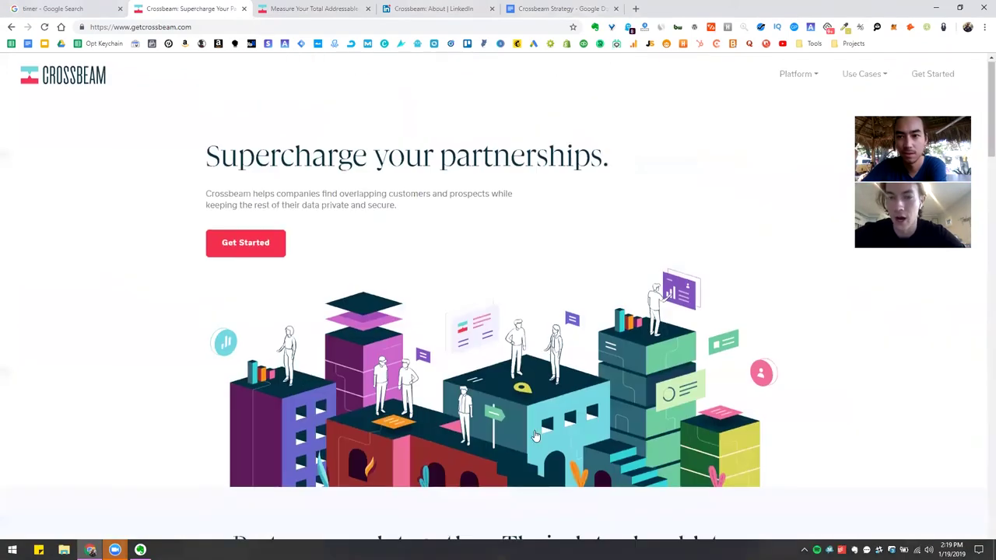
{"action": "left_click", "coordinate": [796, 75]}
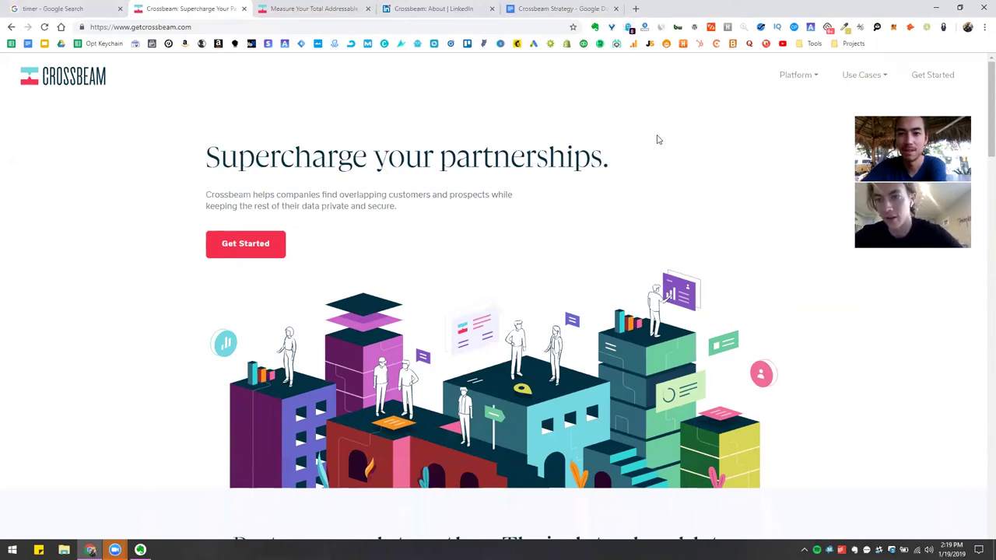
{"action": "mouse_move", "coordinate": [795, 75]}
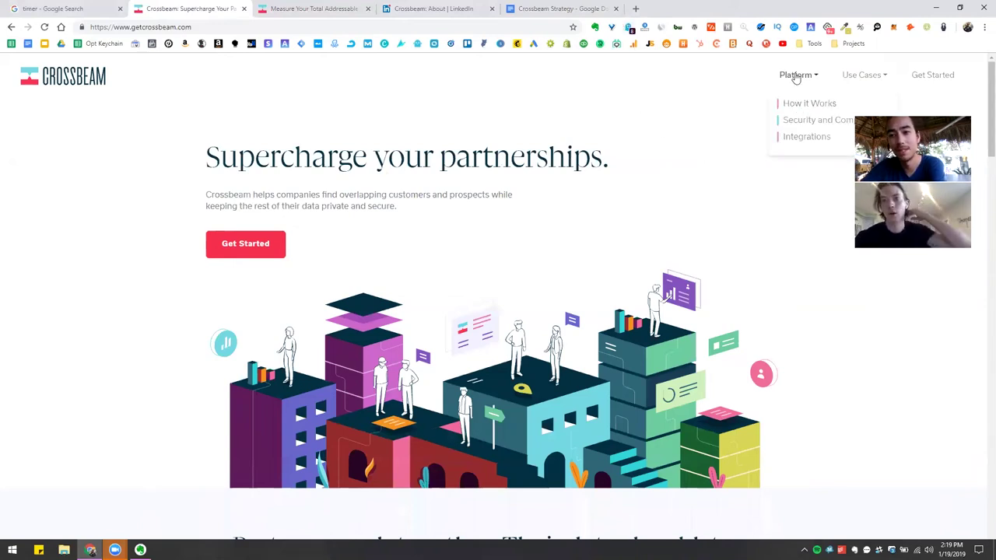
{"action": "left_click", "coordinate": [802, 138]}
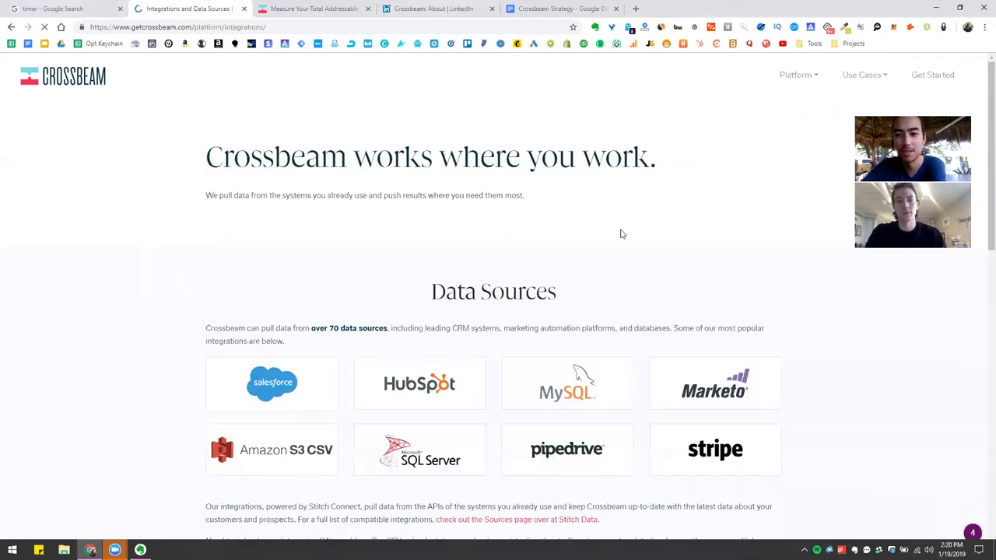
{"action": "scroll", "coordinate": [694, 238], "scroll_direction": "down", "scroll_amount": 2}
{"action": "scroll", "coordinate": [693, 238], "scroll_direction": "down", "scroll_amount": 2}
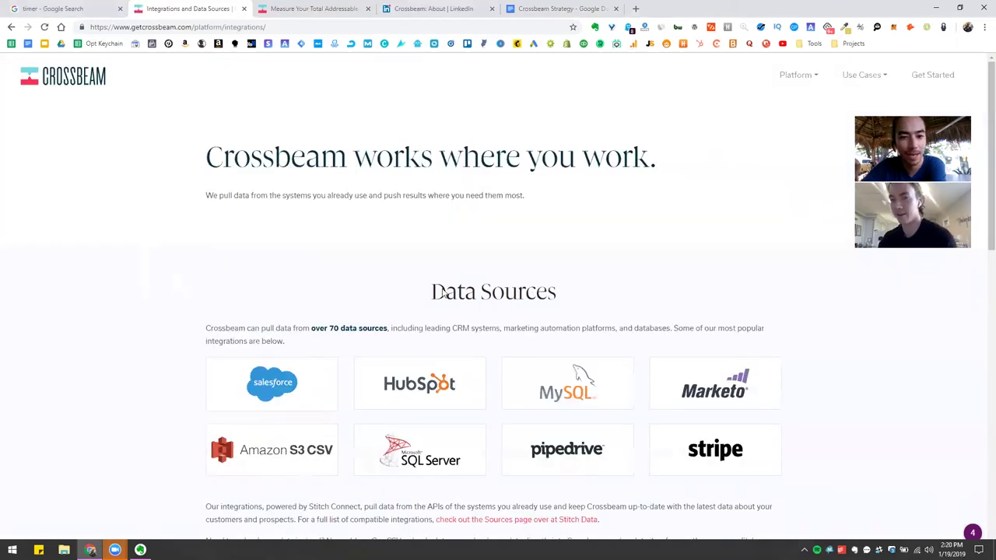
{"action": "scroll", "coordinate": [444, 293], "scroll_direction": "down", "scroll_amount": 2}
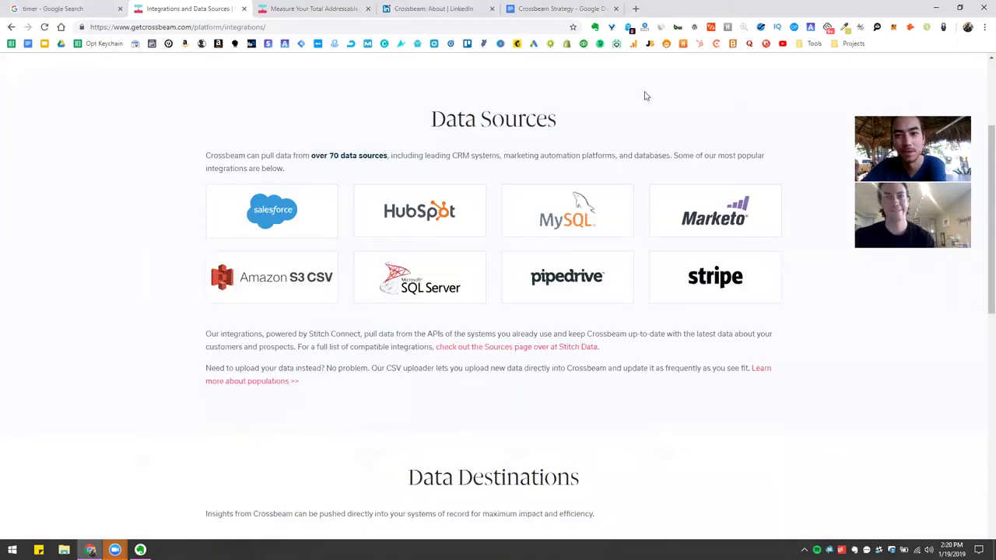
On the empty Website line, write 'Integrations page in top level nav AND as a section on the home page'
{"action": "key", "text": "ctrl+5"}
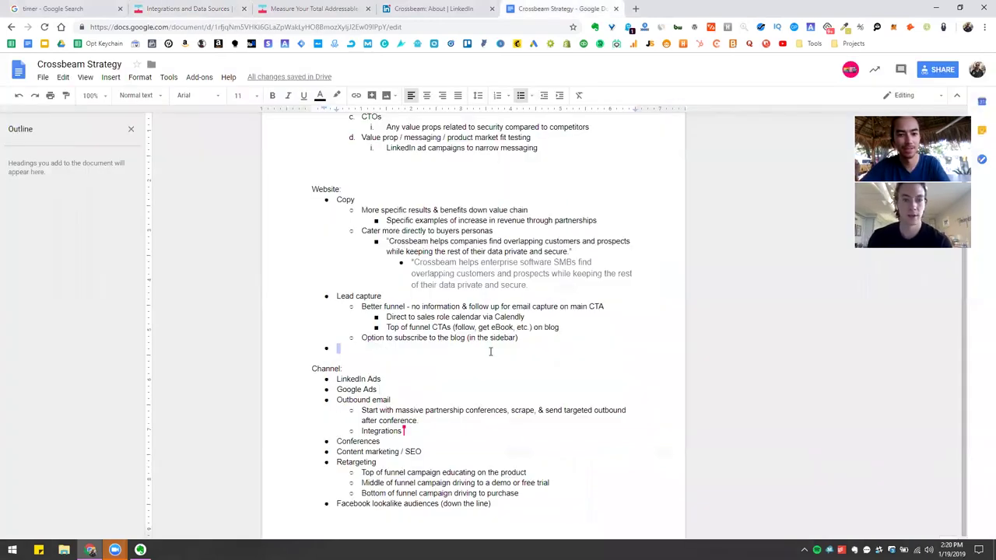
{"action": "type", "text": "Integ"}
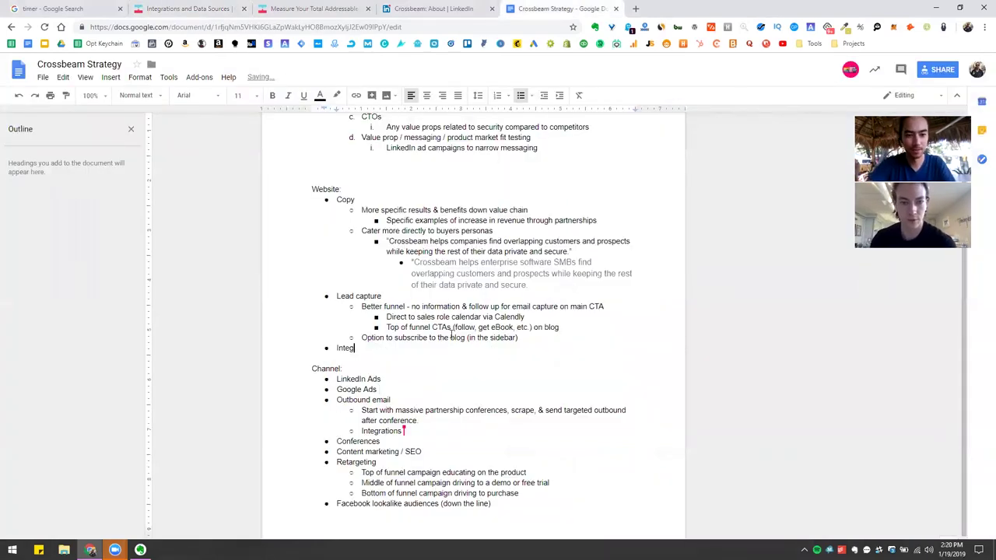
{"action": "type", "text": "rations page in top level nav"}
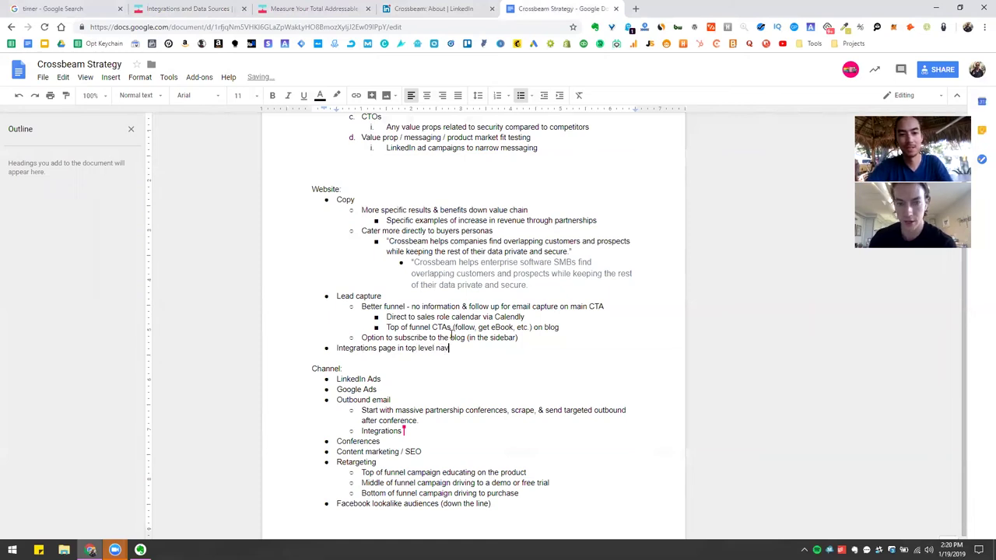
{"action": "type", "text": " AND on"}
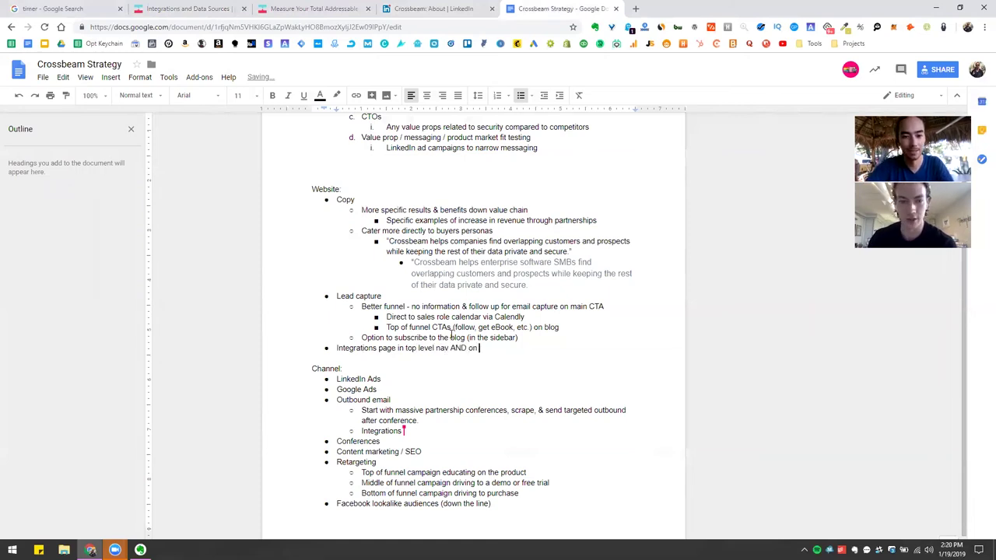
{"action": "key", "text": "BackSpace"}
{"action": "key", "text": "BackSpace"}
{"action": "key", "text": "BackSpace"}
{"action": "type", "text": "as a sec"}
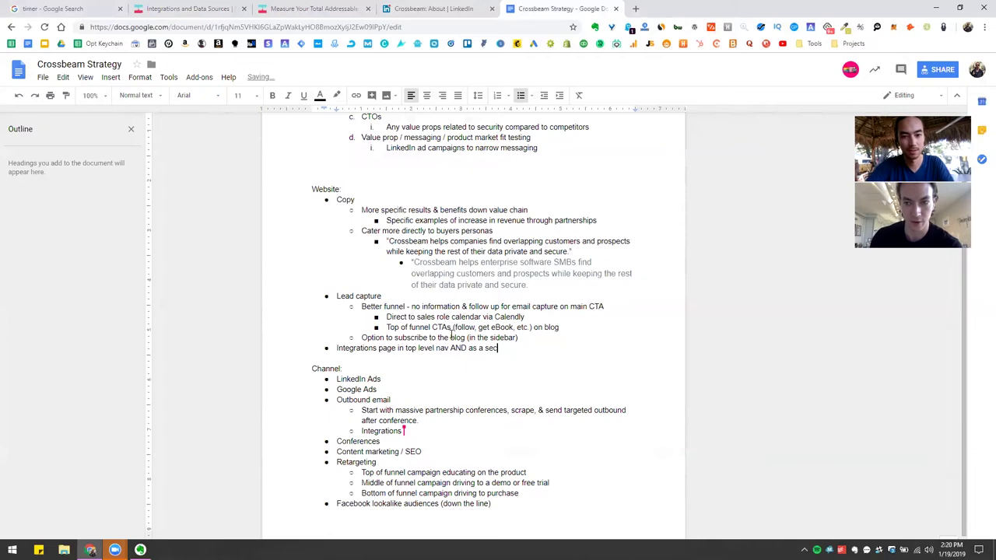
{"action": "type", "text": "tion on the home page"}
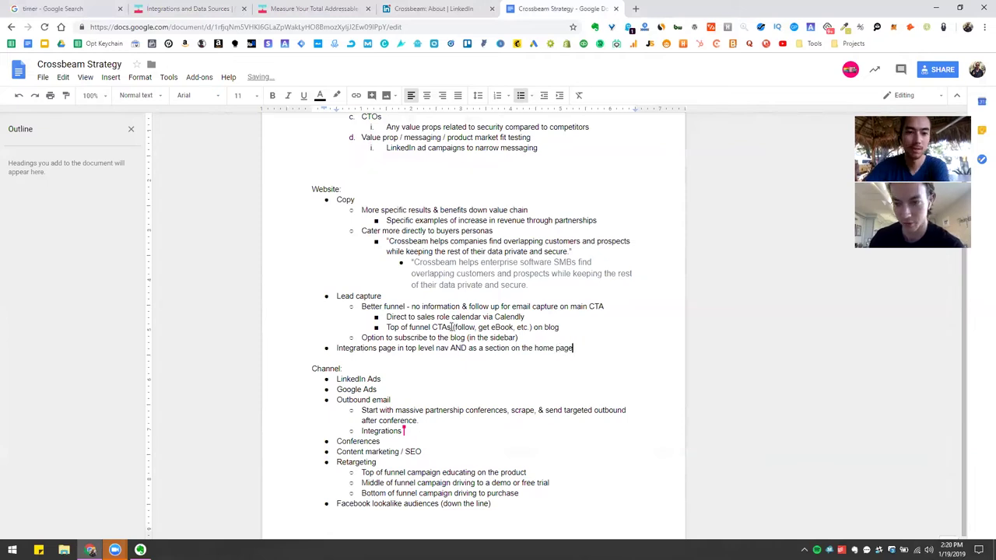
{"action": "key", "text": "ctrl+2"}
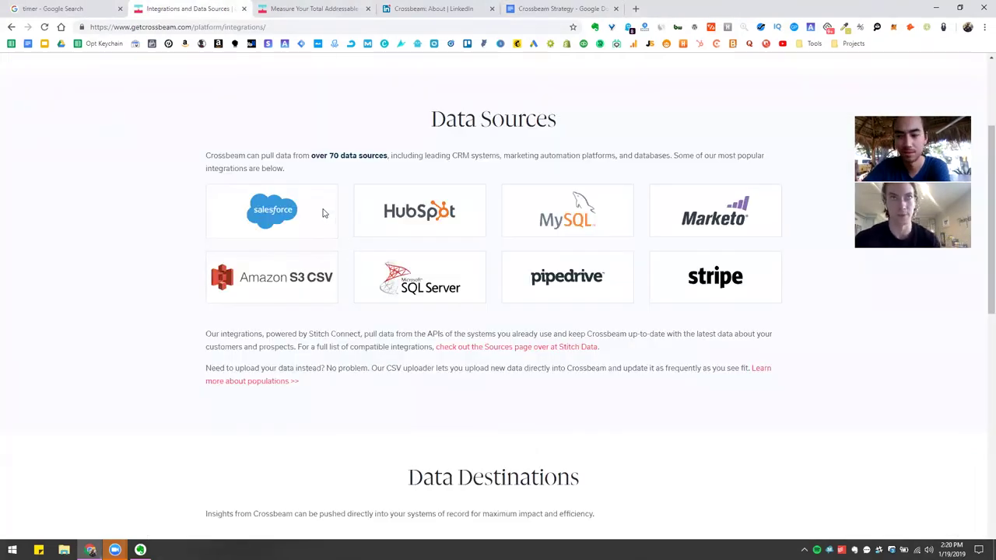
Read through Crossbeam's Data Sources and Data Destinations lists, including the Salesforce (Coming Soon) entry
{"action": "scroll", "coordinate": [325, 213], "scroll_direction": "down", "scroll_amount": 5}
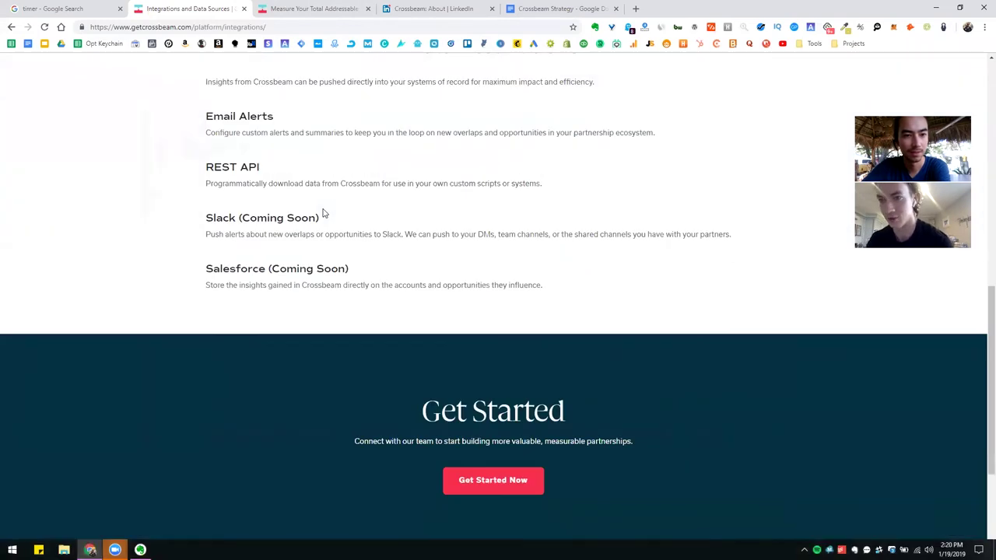
{"action": "scroll", "coordinate": [325, 213], "scroll_direction": "up", "scroll_amount": 2}
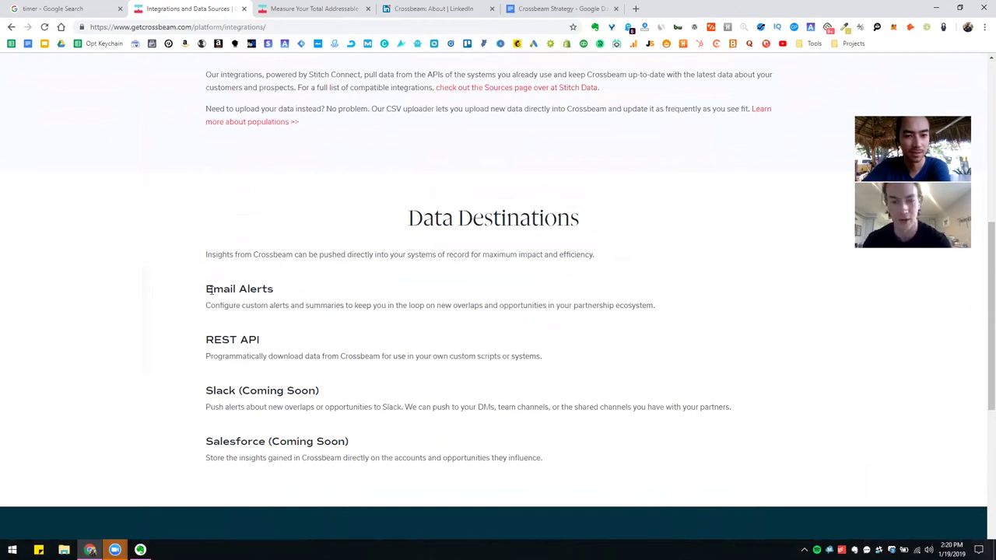
{"action": "scroll", "coordinate": [349, 271], "scroll_direction": "up", "scroll_amount": 5}
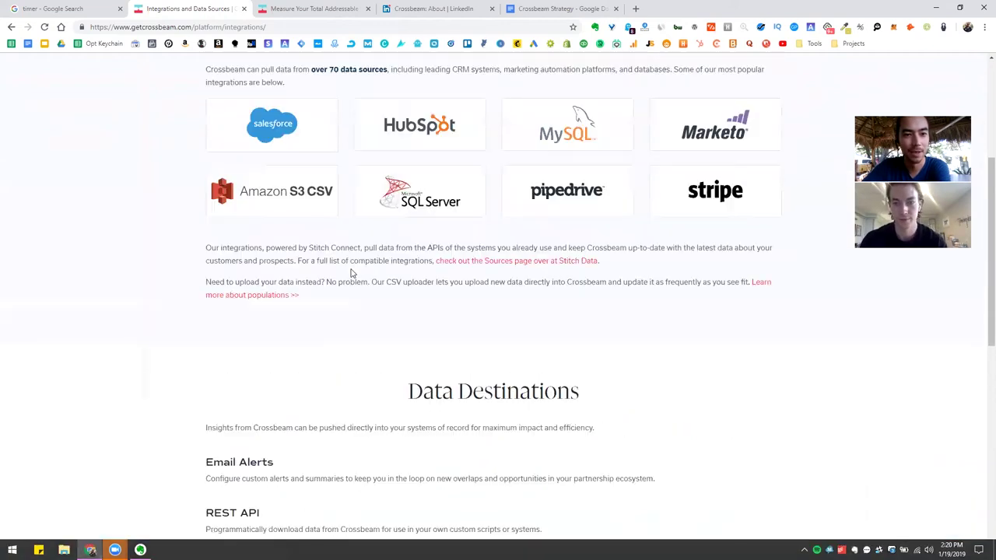
{"action": "scroll", "coordinate": [354, 197], "scroll_direction": "down", "scroll_amount": 3}
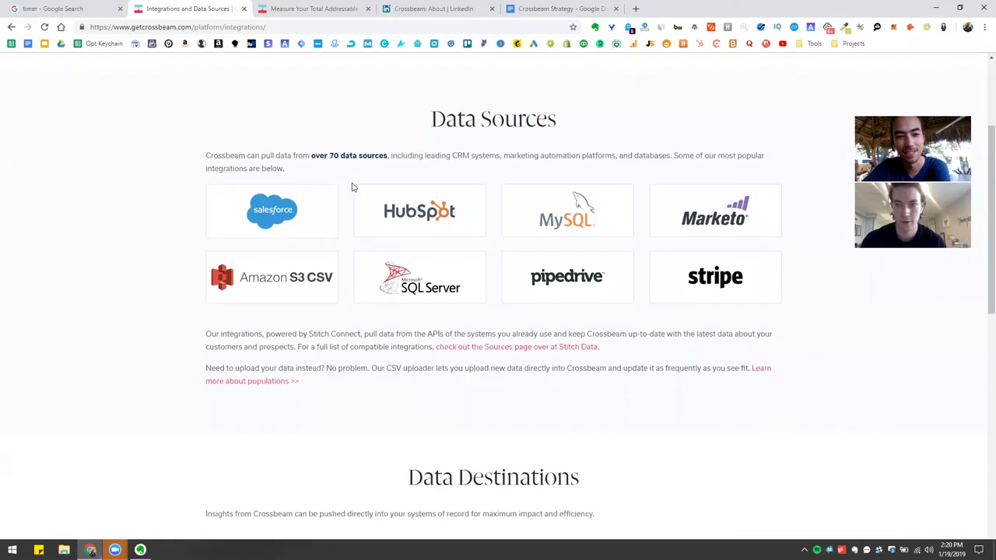
{"action": "scroll", "coordinate": [367, 244], "scroll_direction": "up", "scroll_amount": 1}
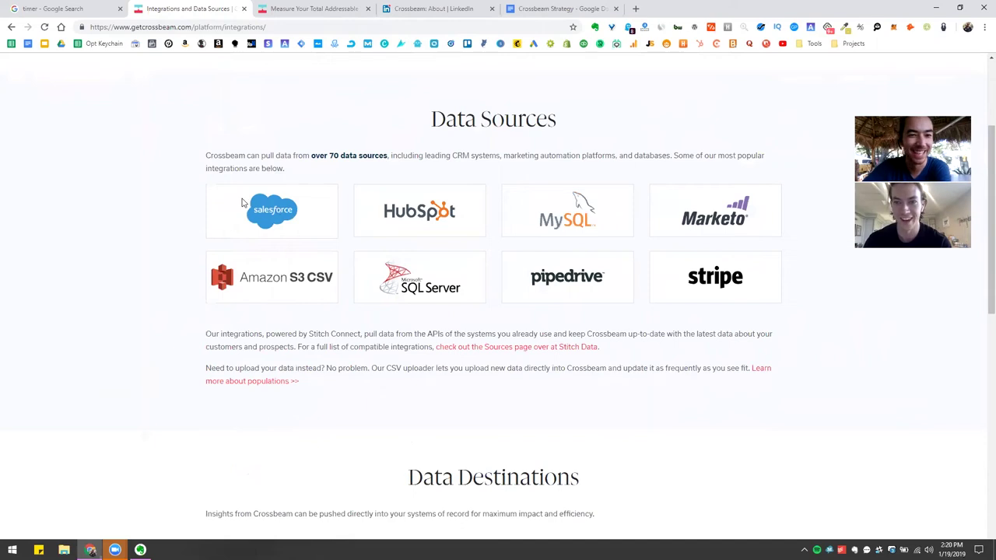
{"action": "scroll", "coordinate": [327, 315], "scroll_direction": "down", "scroll_amount": 2}
{"action": "scroll", "coordinate": [327, 314], "scroll_direction": "down", "scroll_amount": 2}
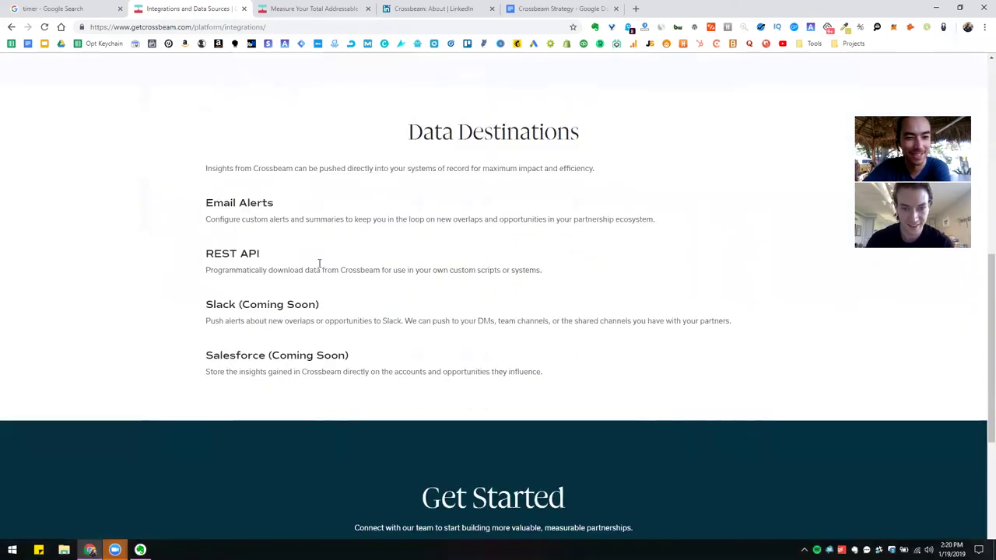
{"action": "left_click_drag", "start_coordinate": [266, 171], "coordinate": [483, 189]}
{"action": "left_click", "coordinate": [472, 220]}
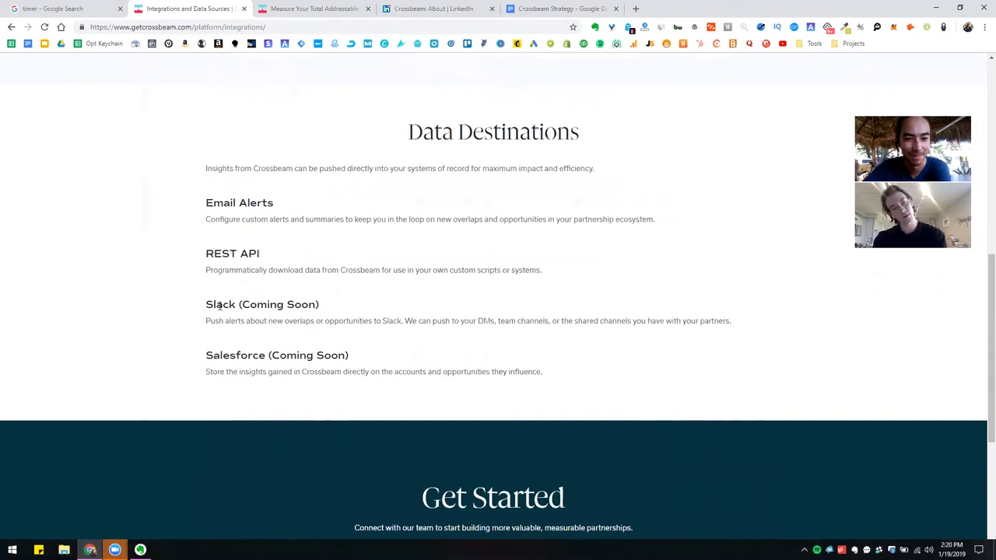
{"action": "left_click_drag", "start_coordinate": [328, 355], "coordinate": [529, 365]}
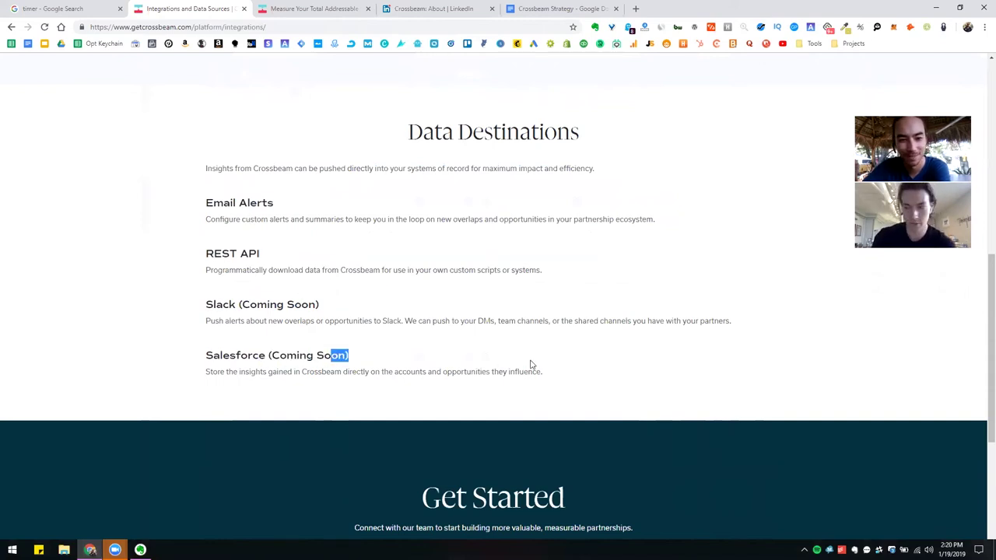
{"action": "left_click", "coordinate": [529, 365]}
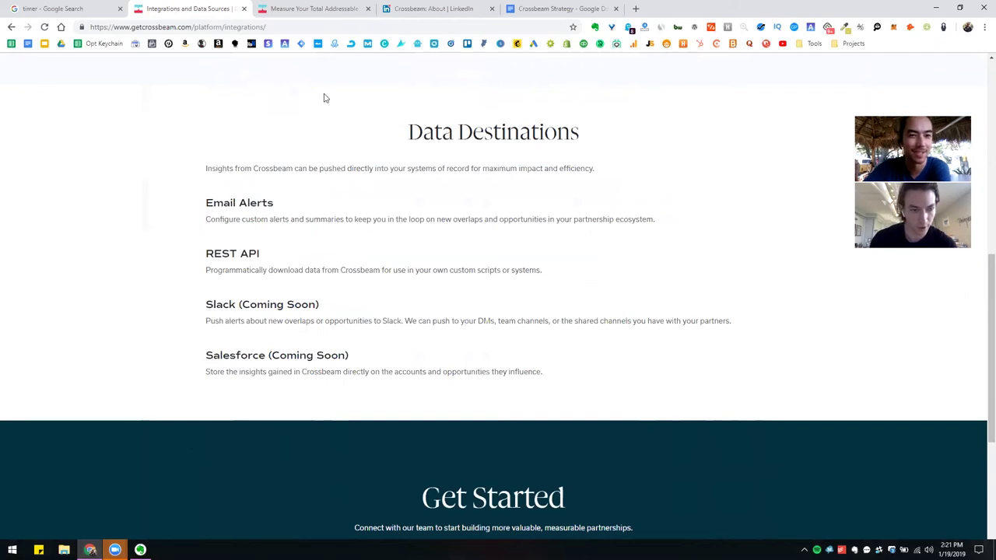
{"action": "left_click", "coordinate": [559, 11]}
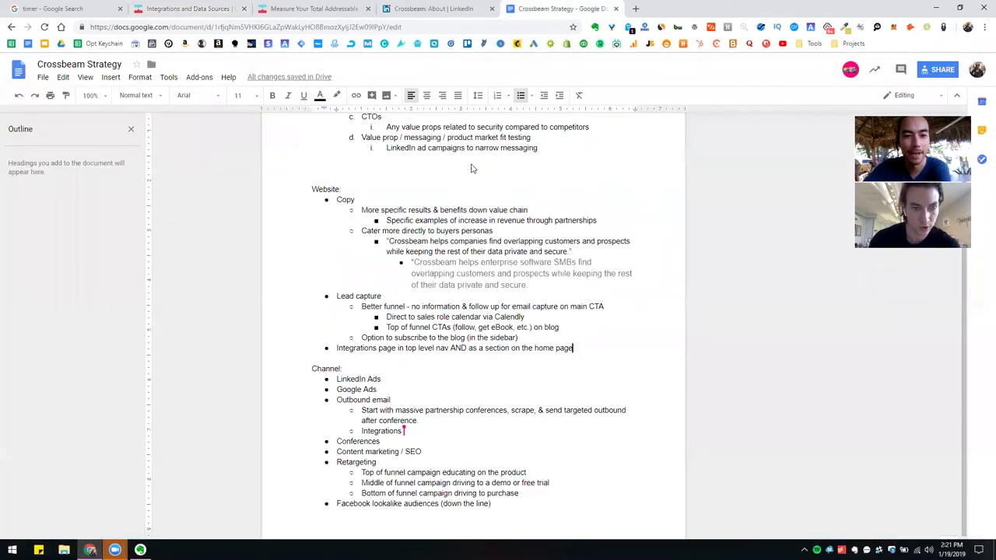
Add a LinkedIn Ads sub-point: 'Cross target C suite titles with integration partners'
{"action": "left_click", "coordinate": [386, 378]}
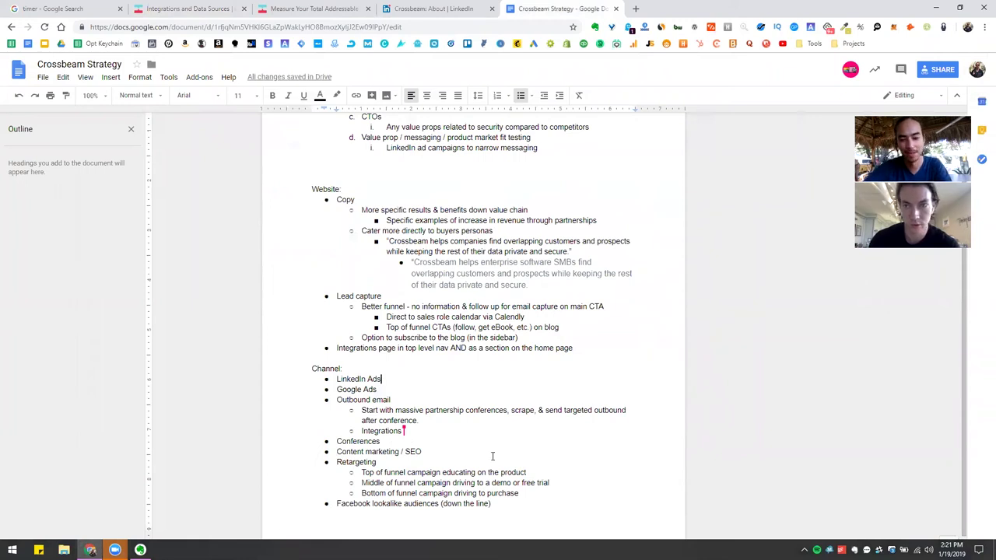
{"action": "key", "text": "Return"}
{"action": "key", "text": "Tab"}
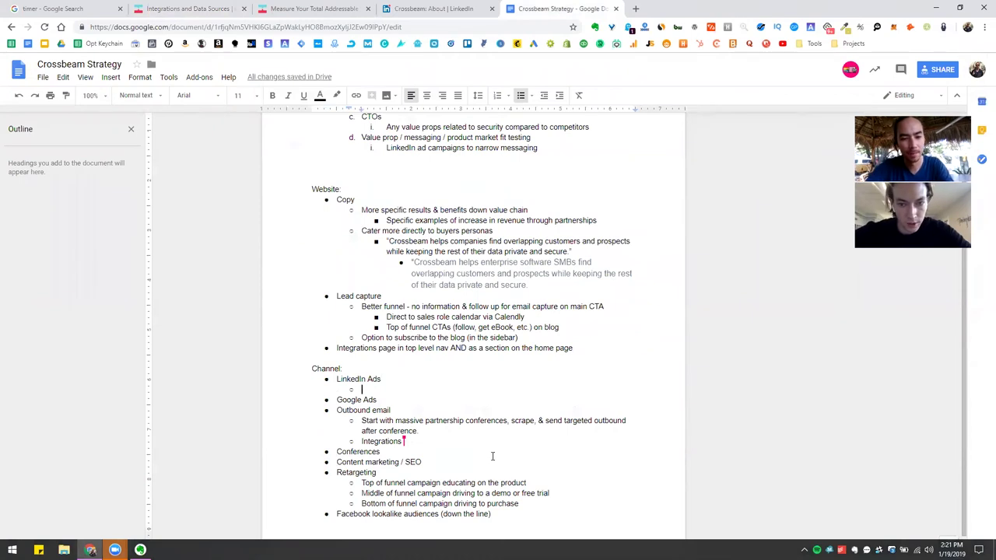
{"action": "type", "text": "Cross target"}
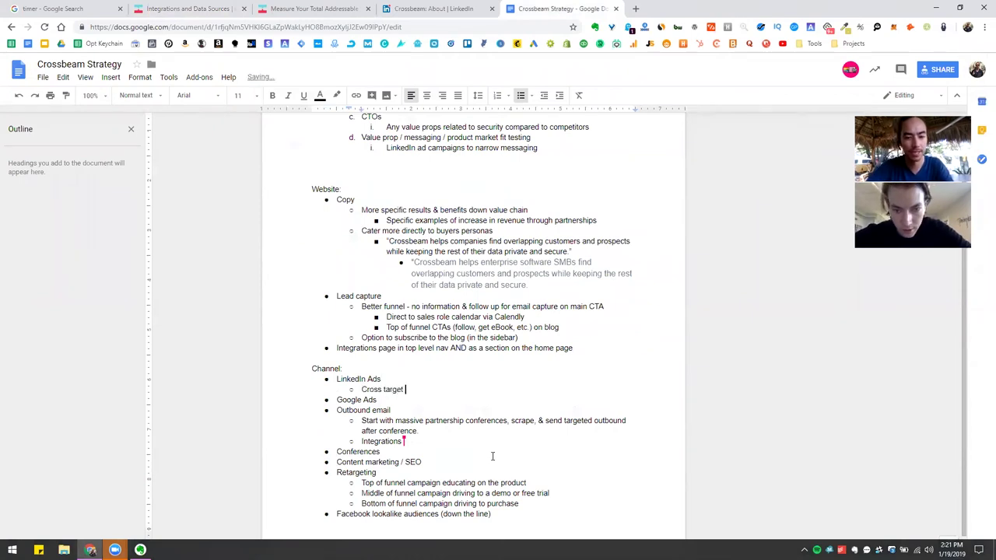
{"action": "type", "text": " C suite t"}
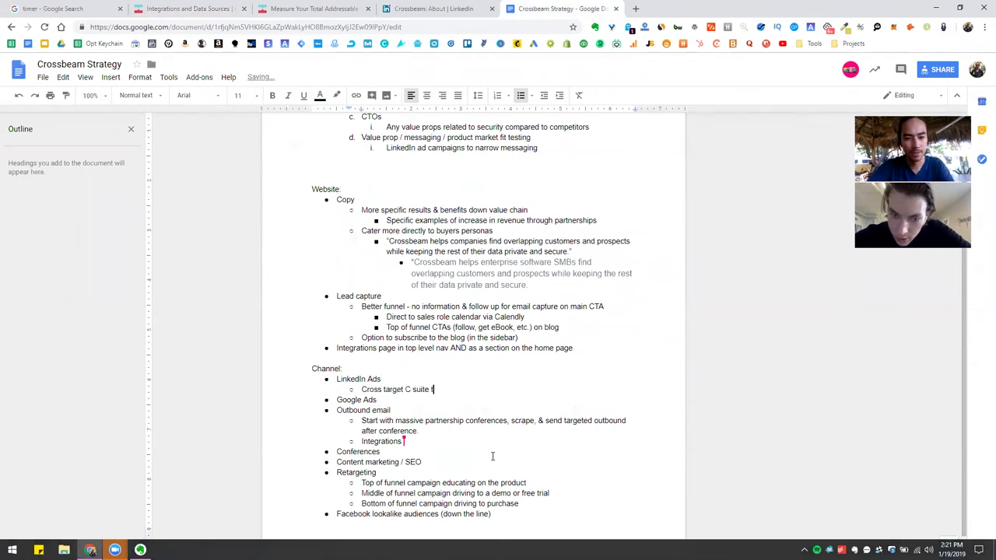
{"action": "type", "text": "itles with "}
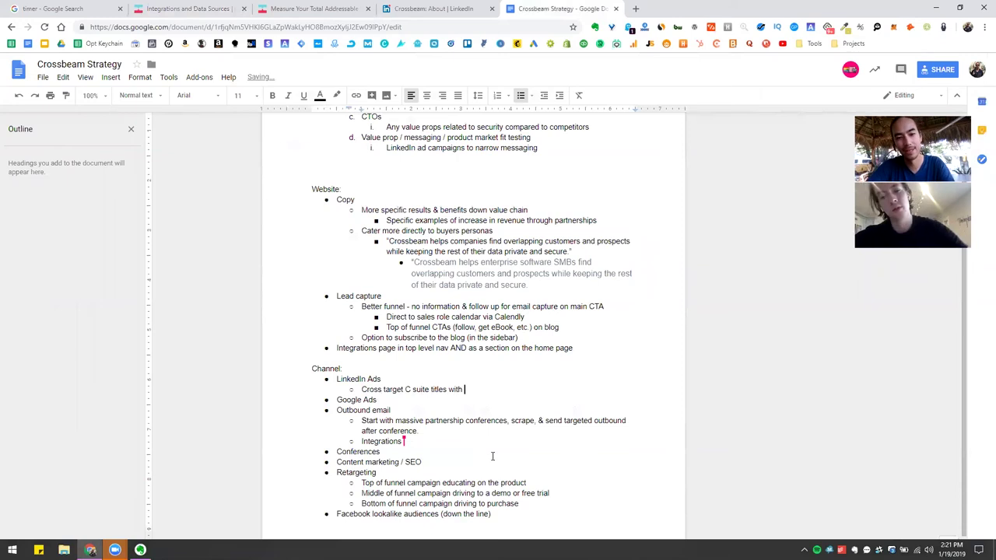
{"action": "type", "text": "integration partners"}
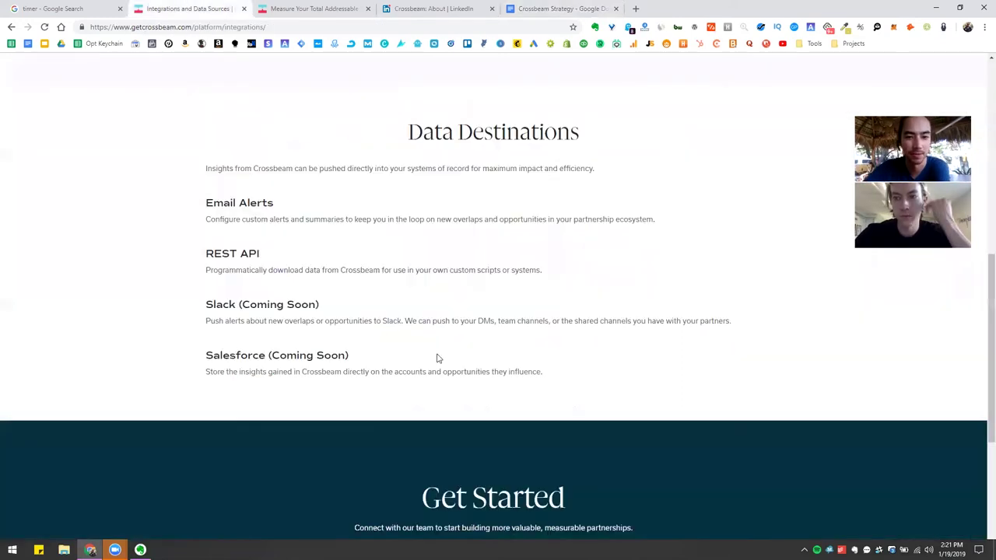
Scroll back up to the Data Sources partner logos on Crossbeam's integrations page
{"action": "left_click", "coordinate": [208, 9]}
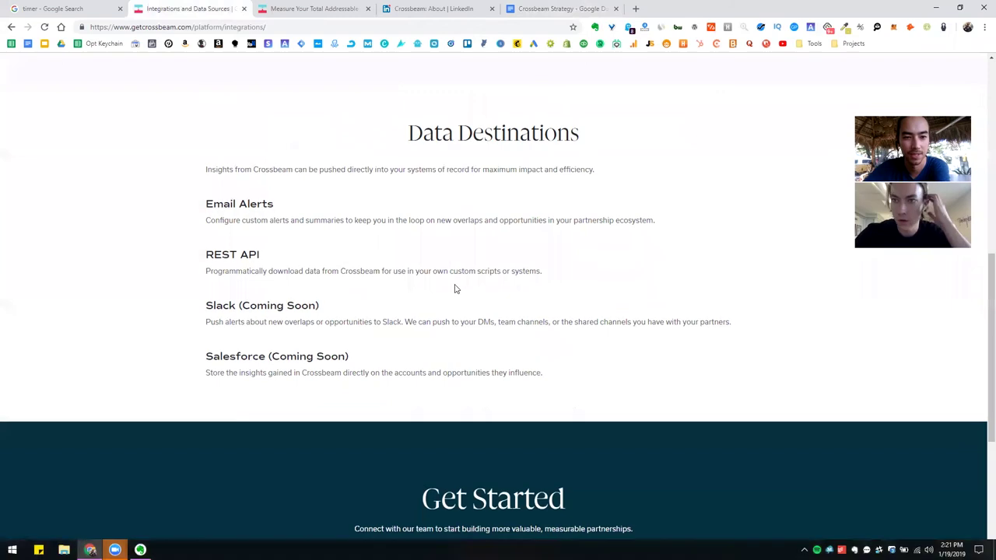
{"action": "scroll", "coordinate": [455, 289], "scroll_direction": "up", "scroll_amount": 3}
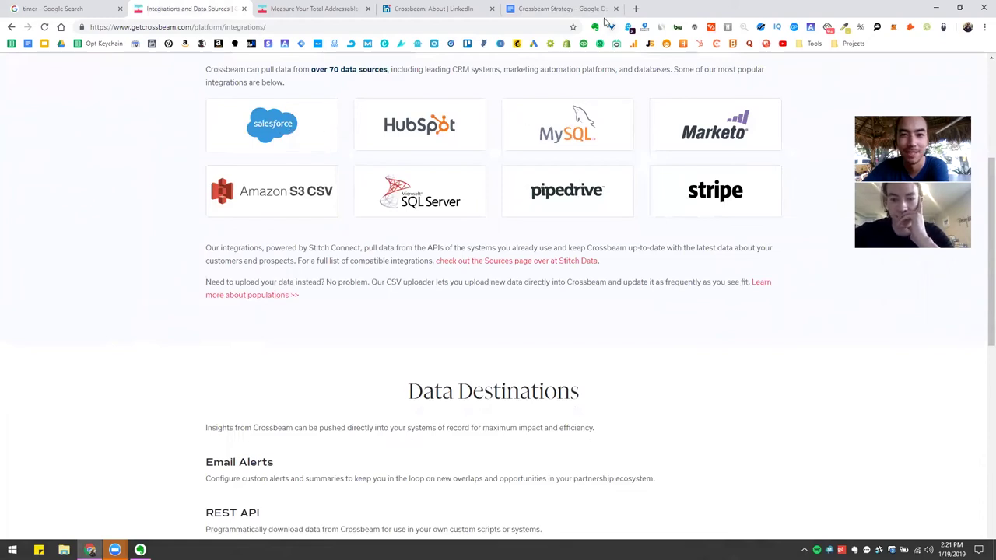
{"action": "left_click", "coordinate": [595, 9]}
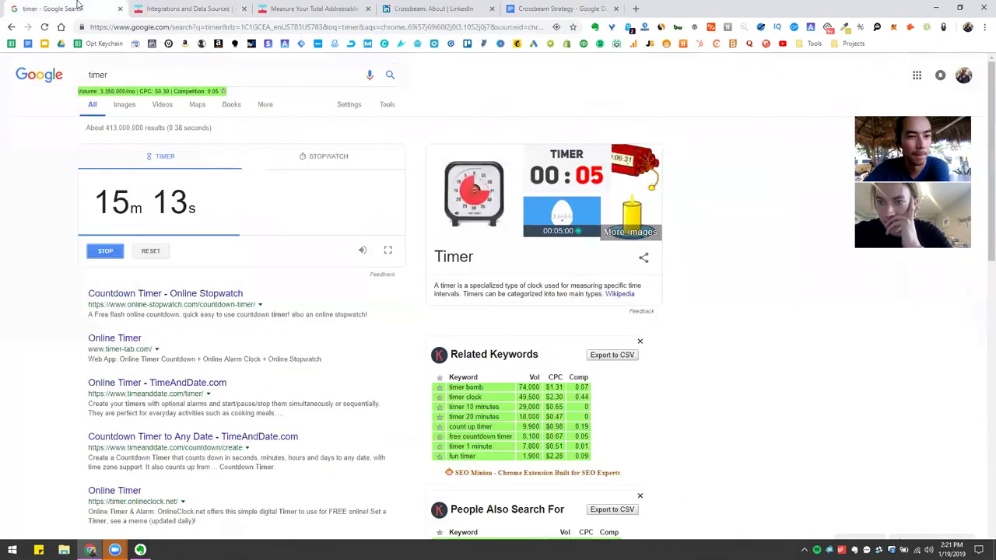
Add a 'Brand' bullet after 'Facebook lookalike audiences (down the line)'
{"action": "left_click", "coordinate": [74, 9]}
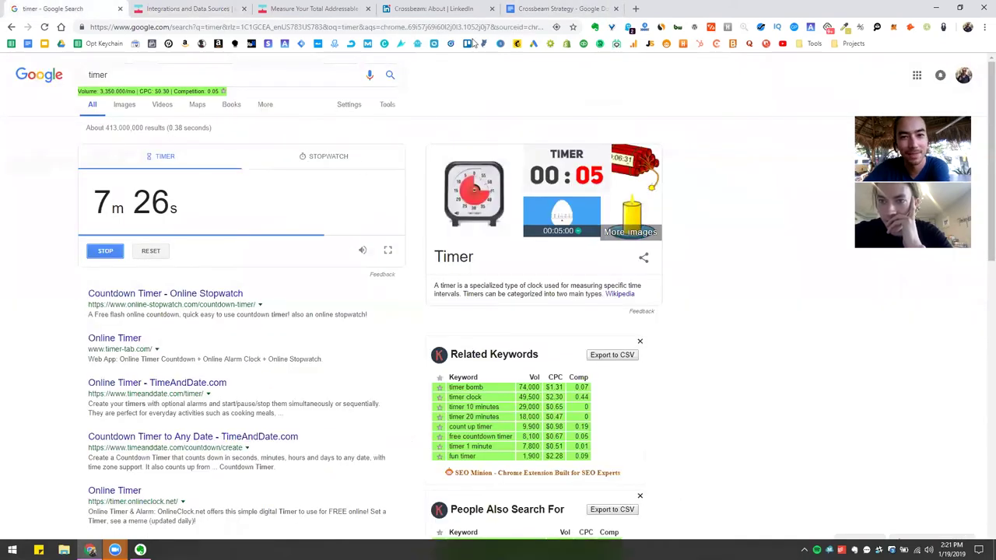
{"action": "left_click", "coordinate": [560, 9]}
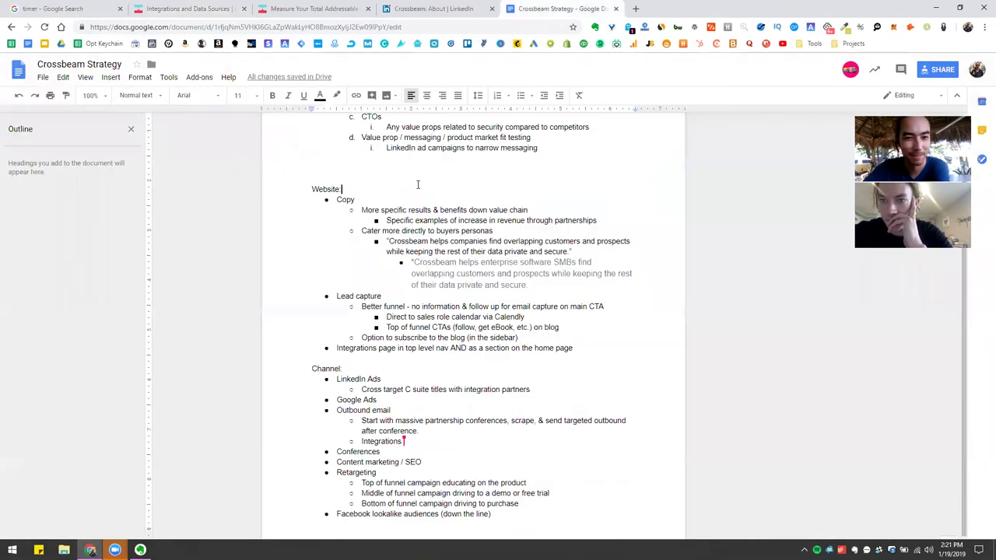
{"action": "scroll", "coordinate": [417, 184], "scroll_direction": "up", "scroll_amount": 2}
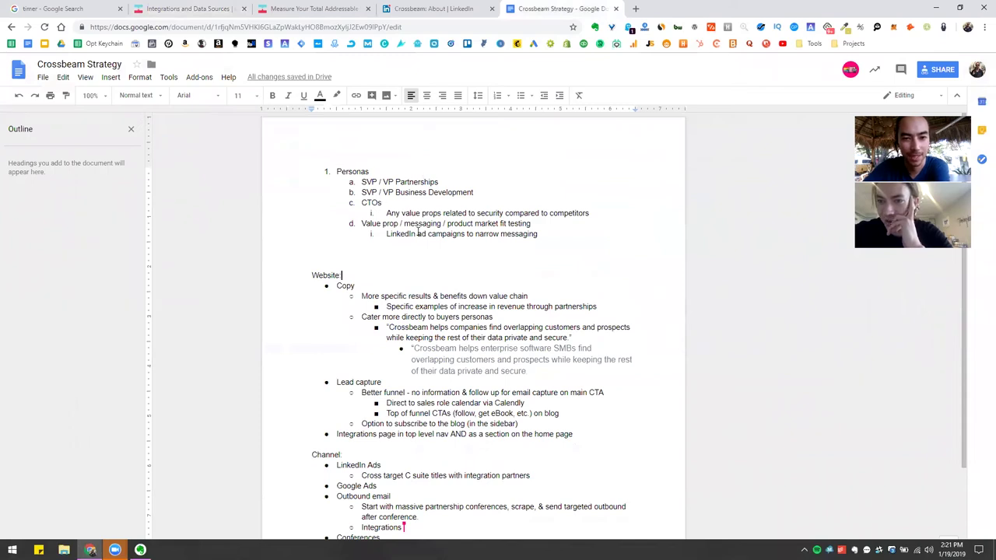
{"action": "scroll", "coordinate": [419, 231], "scroll_direction": "down", "scroll_amount": 2}
{"action": "scroll", "coordinate": [420, 264], "scroll_direction": "down", "scroll_amount": 1}
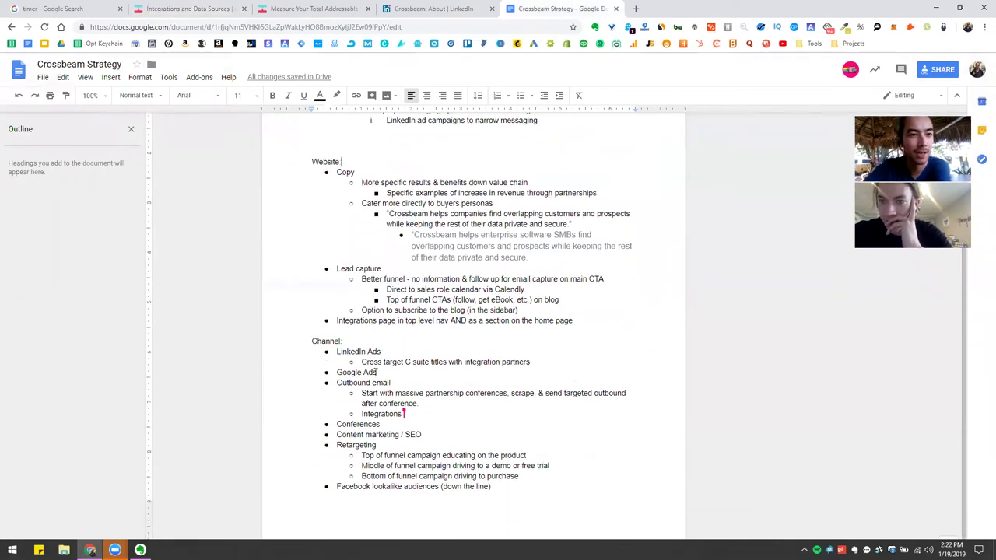
{"action": "left_click", "coordinate": [521, 484]}
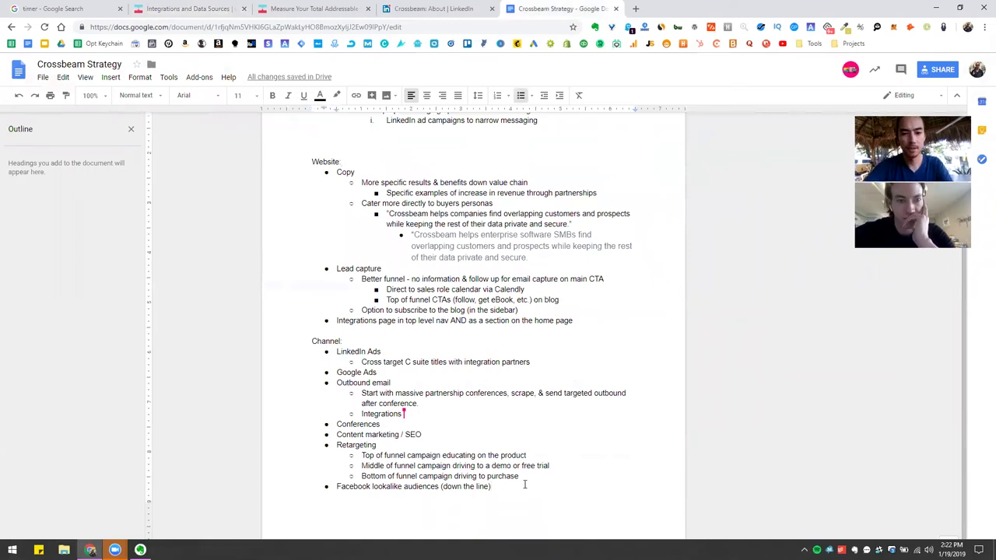
{"action": "key", "text": "Return"}
{"action": "type", "text": "Brand"}
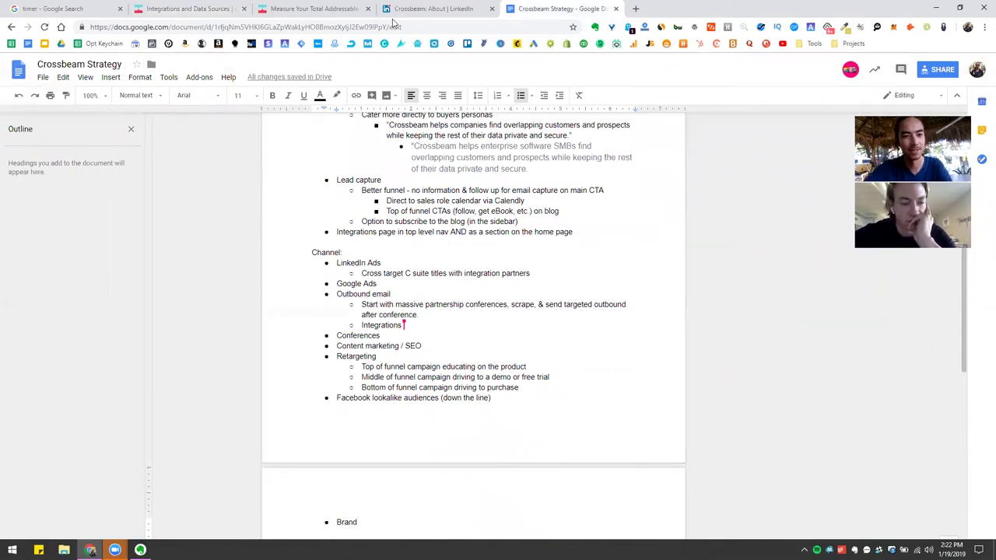
Go from the integrations page to the Crossbeam homepage via the logo and scroll to its footer
{"action": "left_click", "coordinate": [160, 9]}
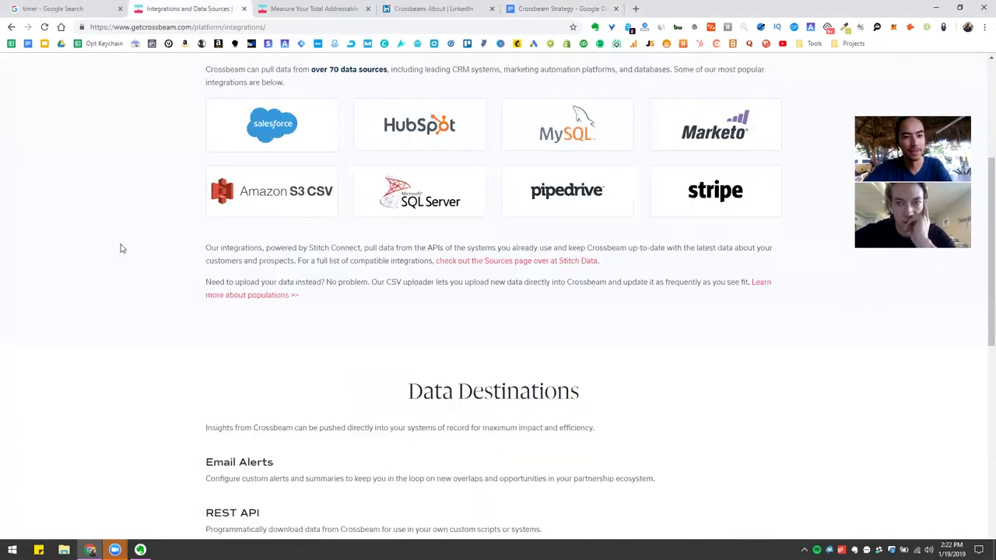
{"action": "scroll", "coordinate": [148, 268], "scroll_direction": "up", "scroll_amount": 3}
{"action": "left_click", "coordinate": [100, 79]}
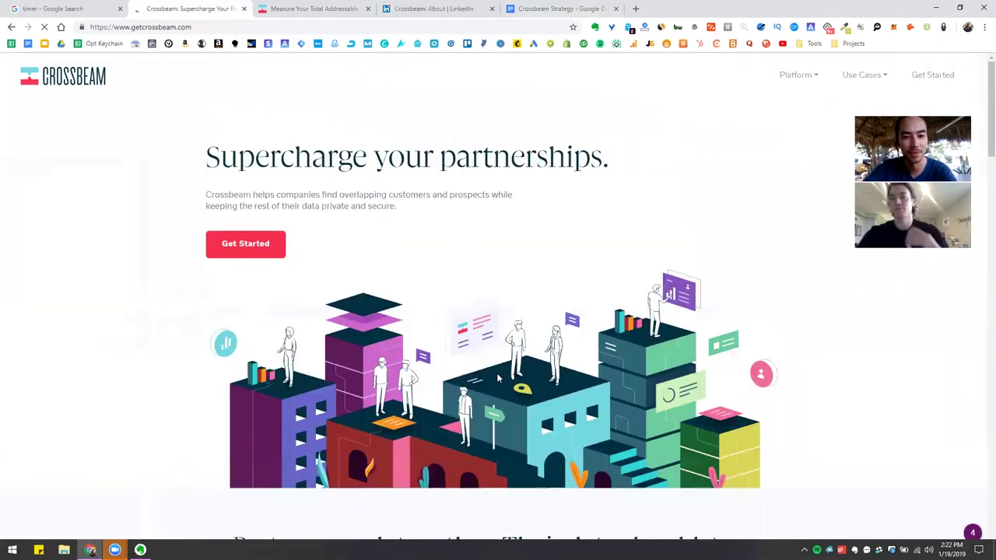
{"action": "scroll", "coordinate": [800, 365], "scroll_direction": "down", "scroll_amount": 3}
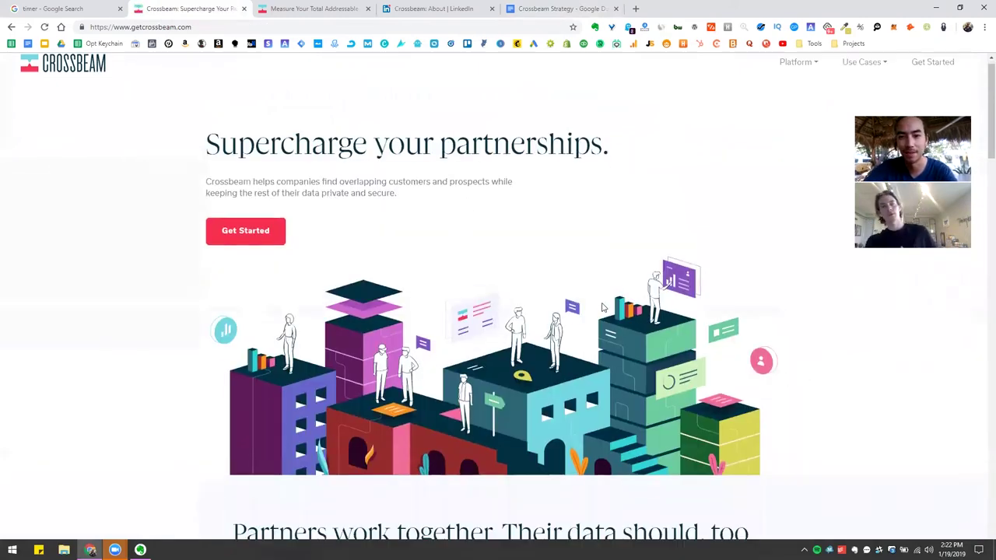
{"action": "scroll", "coordinate": [432, 360], "scroll_direction": "down", "scroll_amount": 1}
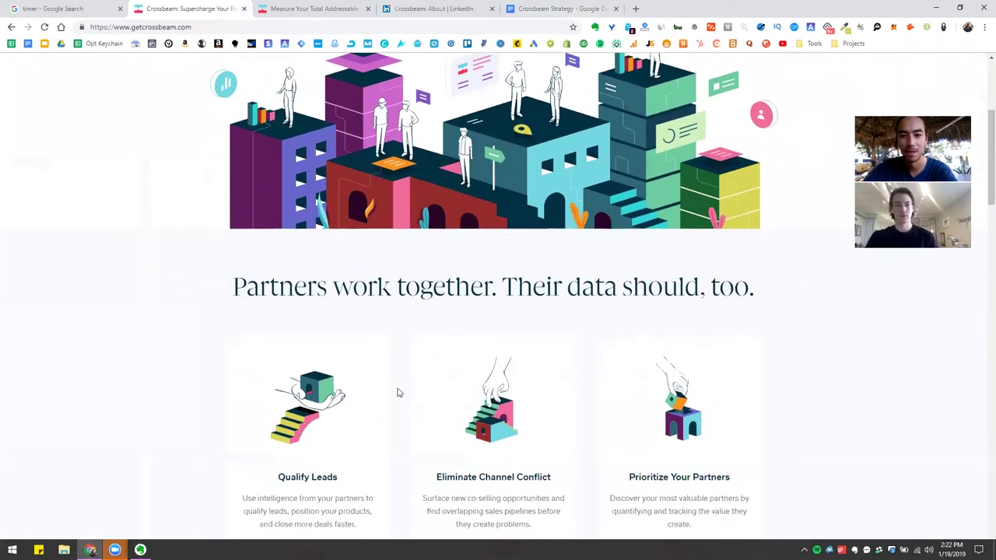
{"action": "scroll", "coordinate": [446, 315], "scroll_direction": "down", "scroll_amount": 3}
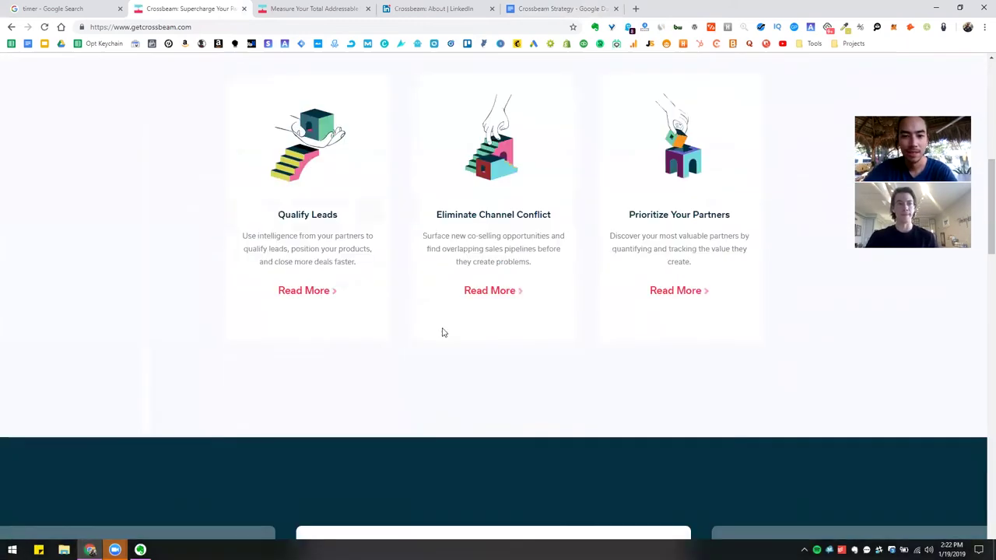
{"action": "scroll", "coordinate": [444, 335], "scroll_direction": "down", "scroll_amount": 3}
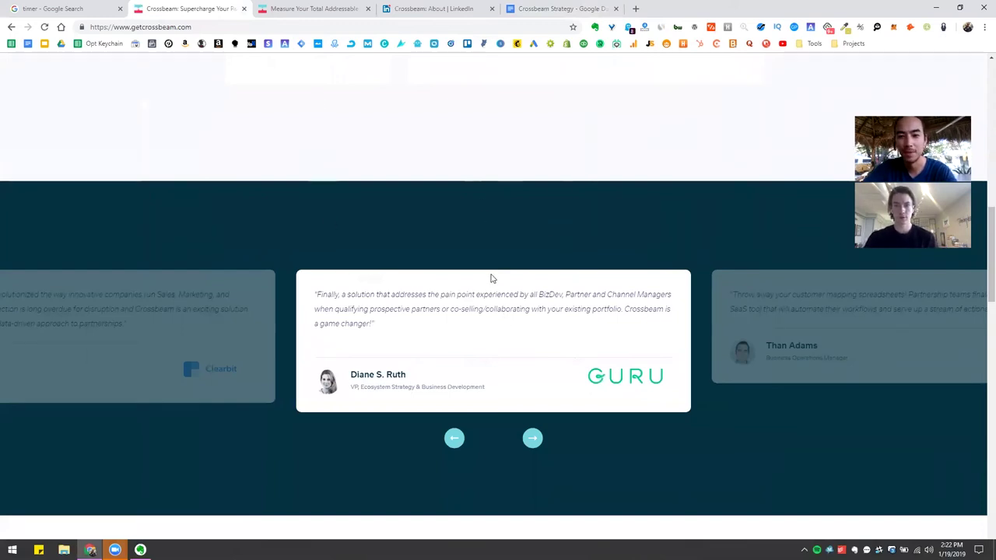
{"action": "scroll", "coordinate": [436, 210], "scroll_direction": "up", "scroll_amount": 15}
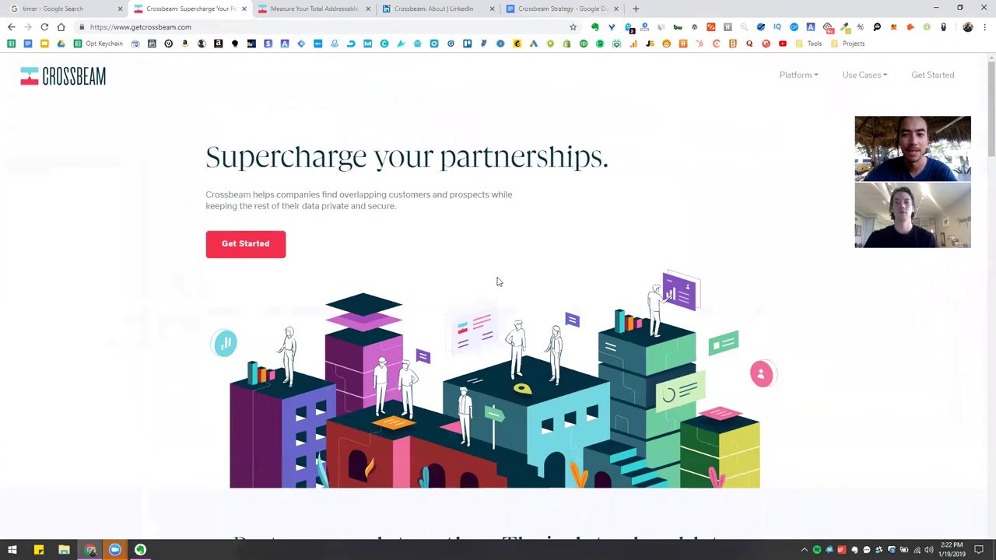
{"action": "scroll", "coordinate": [432, 219], "scroll_direction": "down", "scroll_amount": 10}
{"action": "scroll", "coordinate": [437, 245], "scroll_direction": "down", "scroll_amount": 10}
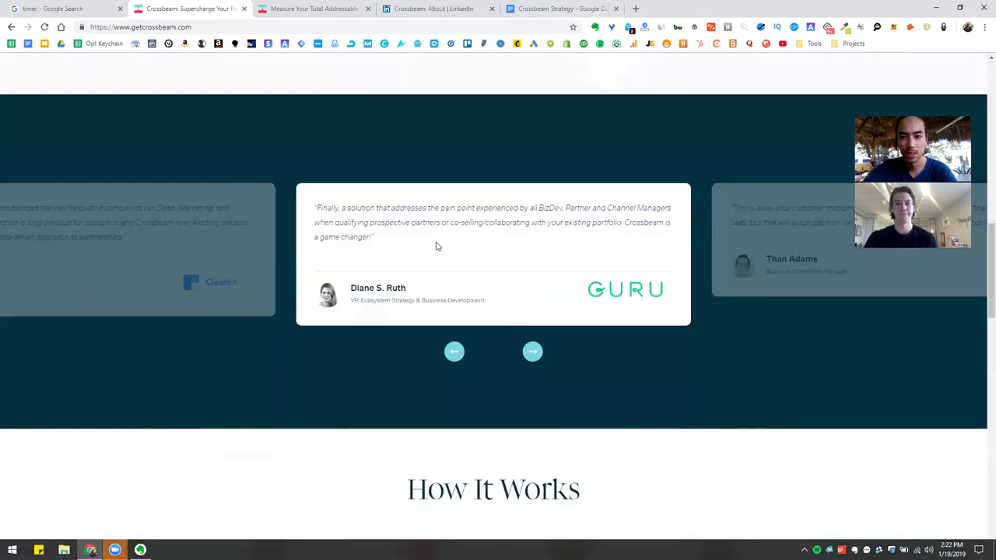
{"action": "scroll", "coordinate": [436, 246], "scroll_direction": "down", "scroll_amount": 3}
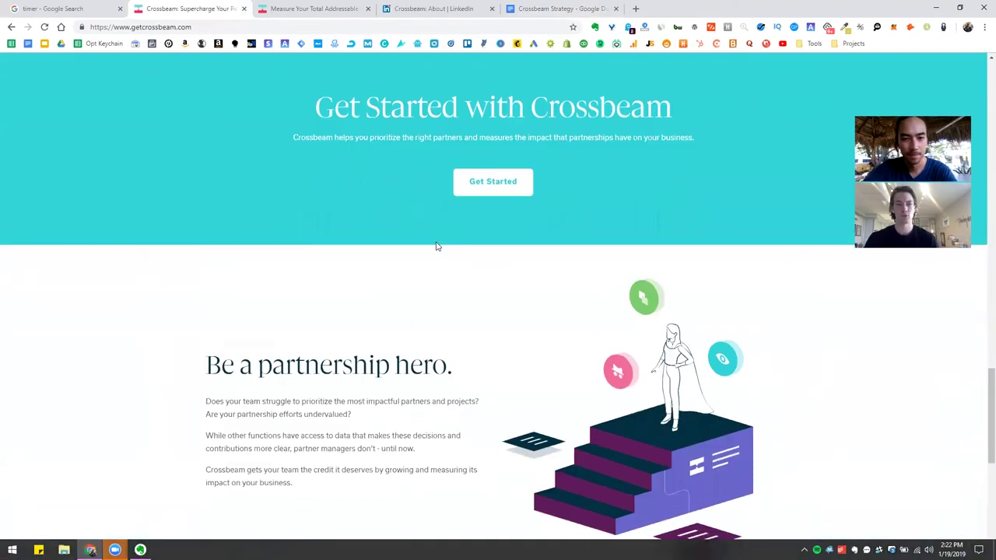
{"action": "scroll", "coordinate": [437, 246], "scroll_direction": "down", "scroll_amount": 5}
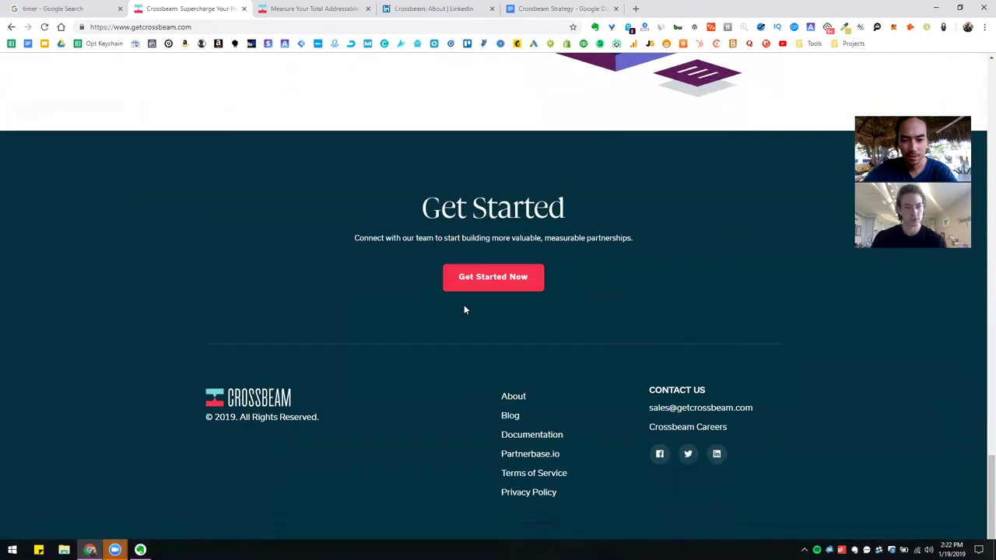
Under Brand, add indented sub-points 'Influencer partnerships / collabs / ads' and 'PR'
{"action": "left_click", "coordinate": [602, 10]}
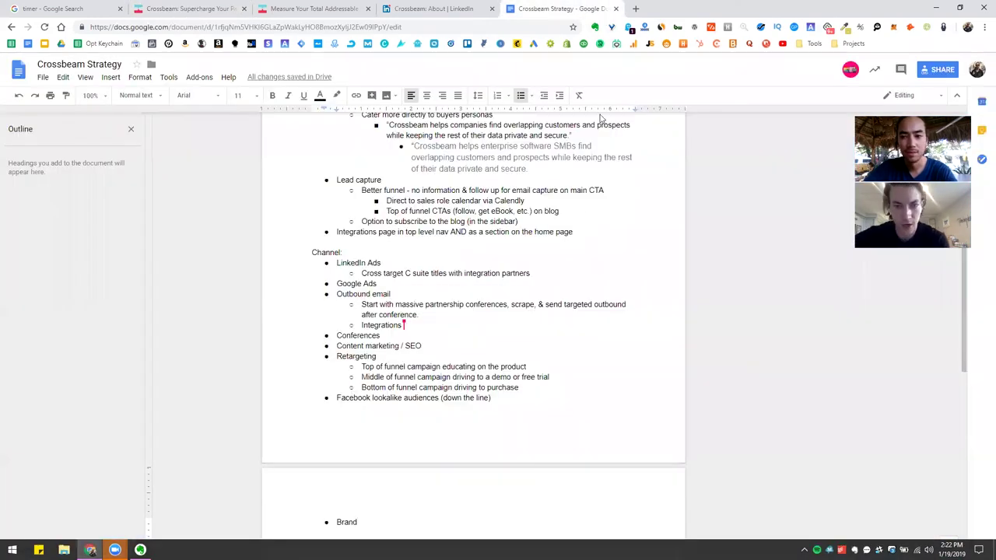
{"action": "left_click", "coordinate": [447, 378]}
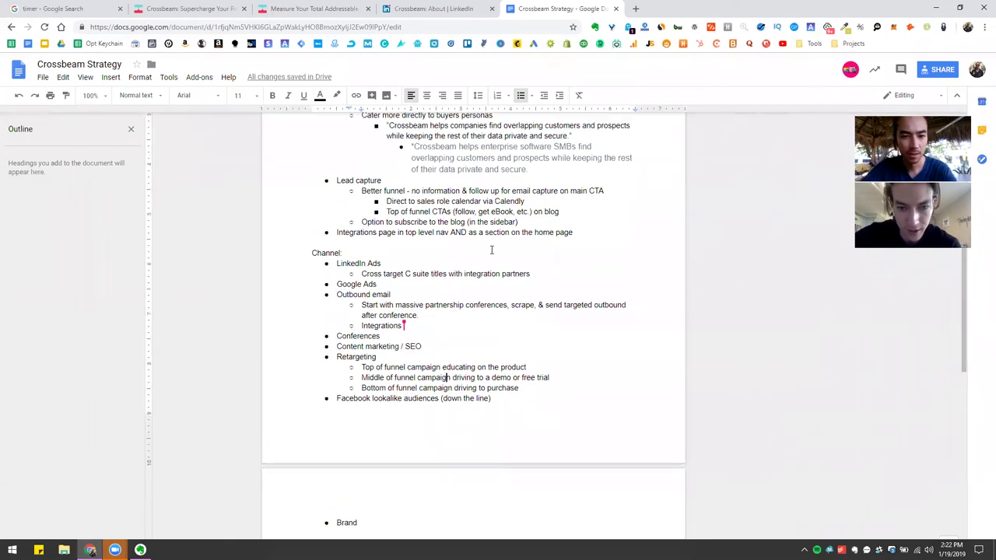
{"action": "scroll", "coordinate": [436, 365], "scroll_direction": "down", "scroll_amount": 2}
{"action": "left_click", "coordinate": [399, 355]}
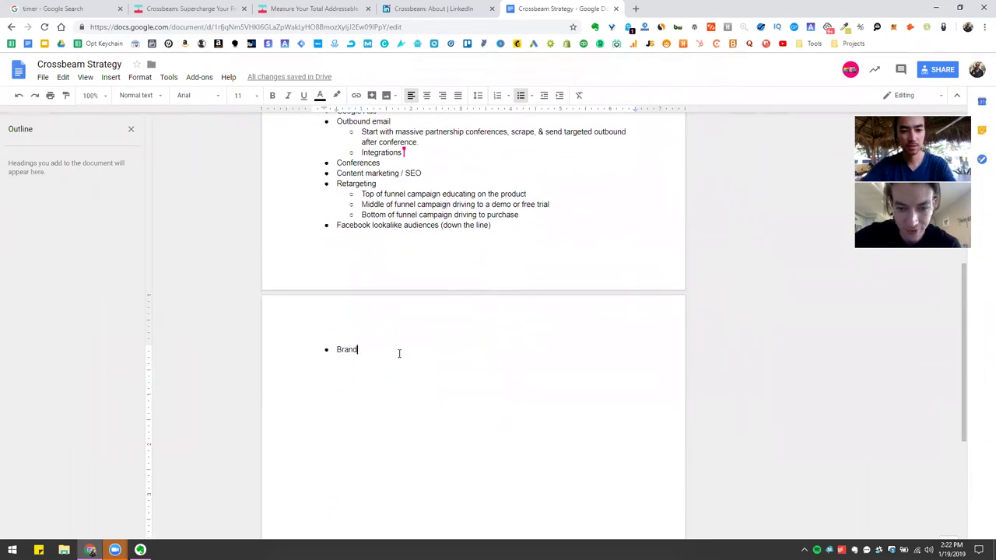
{"action": "key", "text": "Return"}
{"action": "key", "text": "Tab"}
{"action": "type", "text": "Influencer par"}
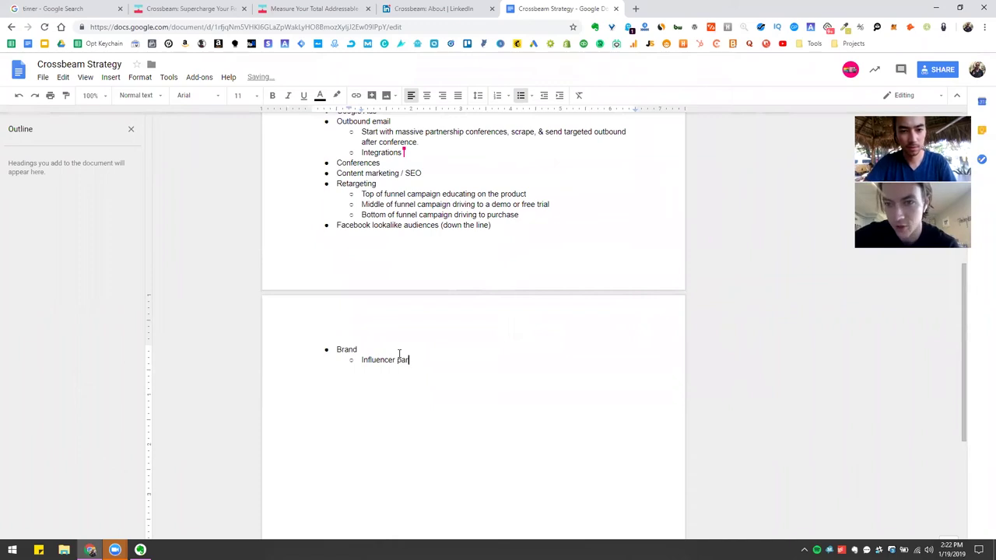
{"action": "type", "text": "tnerships / collabo"}
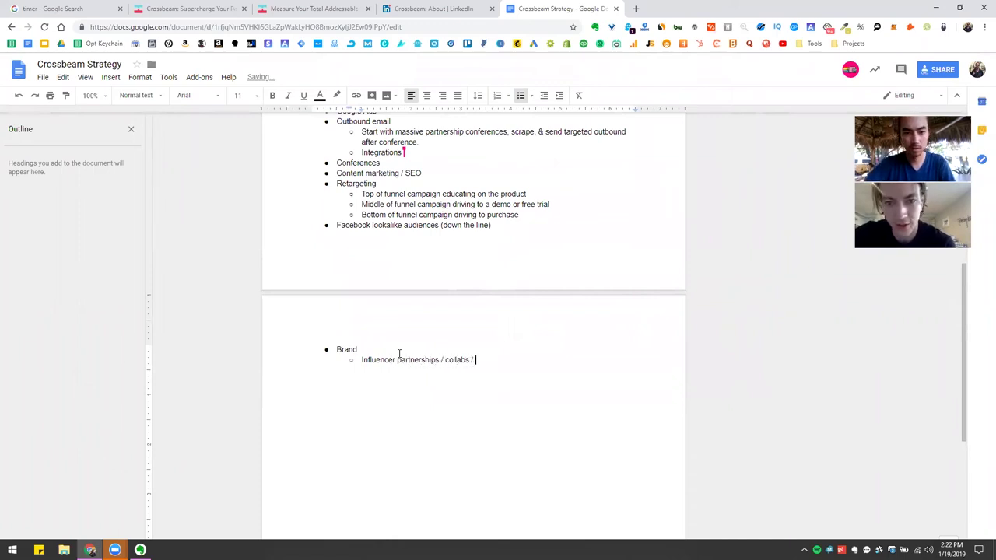
{"action": "key", "text": "Return"}
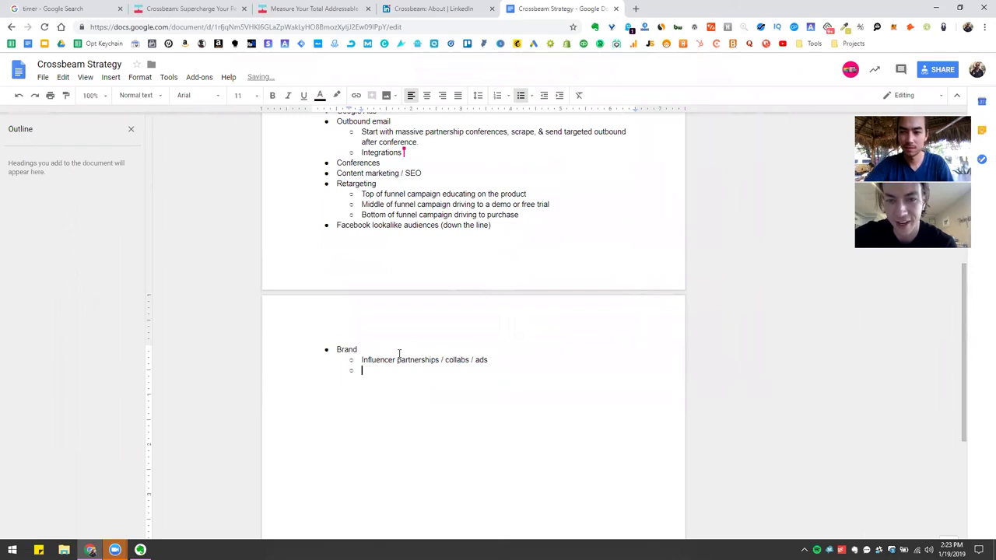
{"action": "type", "text": "PR"}
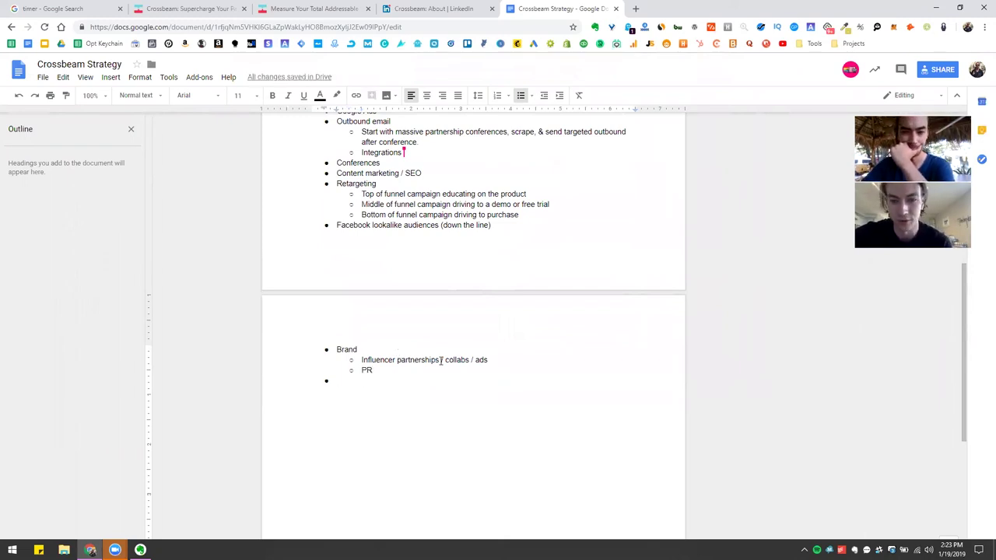
{"action": "scroll", "coordinate": [457, 403], "scroll_direction": "up", "scroll_amount": 2}
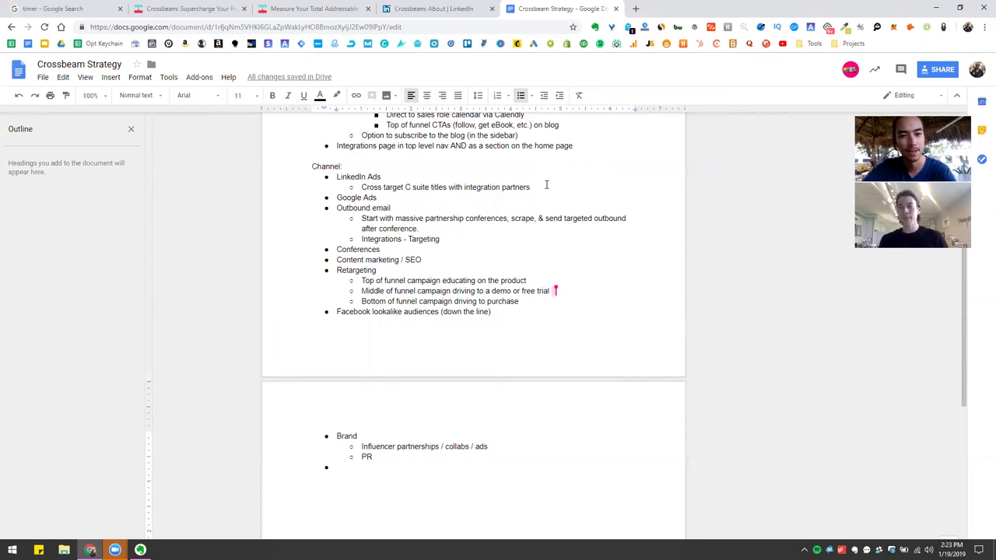
Add a 'Video' sub-point below the C suite targeting line under LinkedIn Ads
{"action": "left_click", "coordinate": [546, 184]}
{"action": "key", "text": "Return"}
{"action": "type", "text": "Video"}
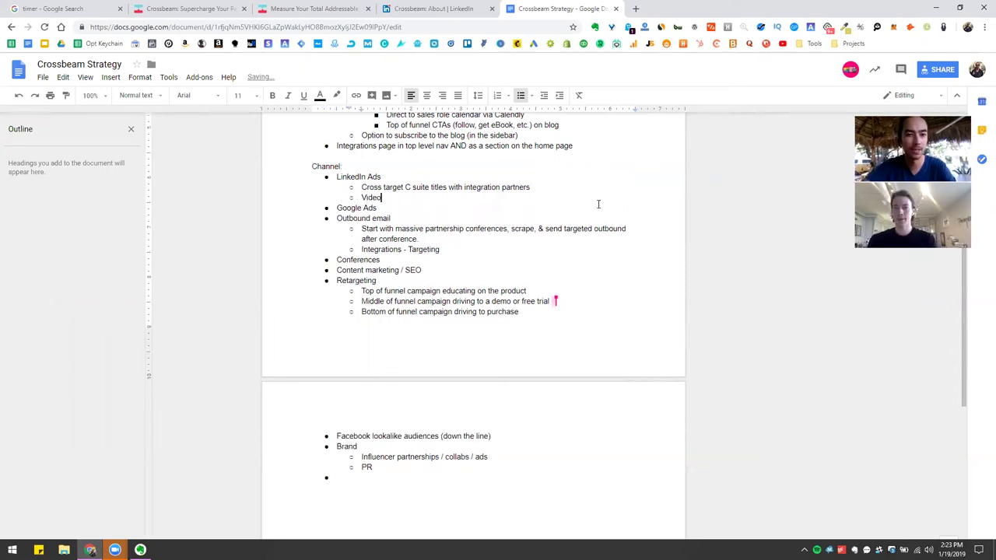
Add an indented 'Video ads' sub-point under Google Ads
{"action": "left_click", "coordinate": [406, 204]}
{"action": "key", "text": "Return"}
{"action": "key", "text": "Tab"}
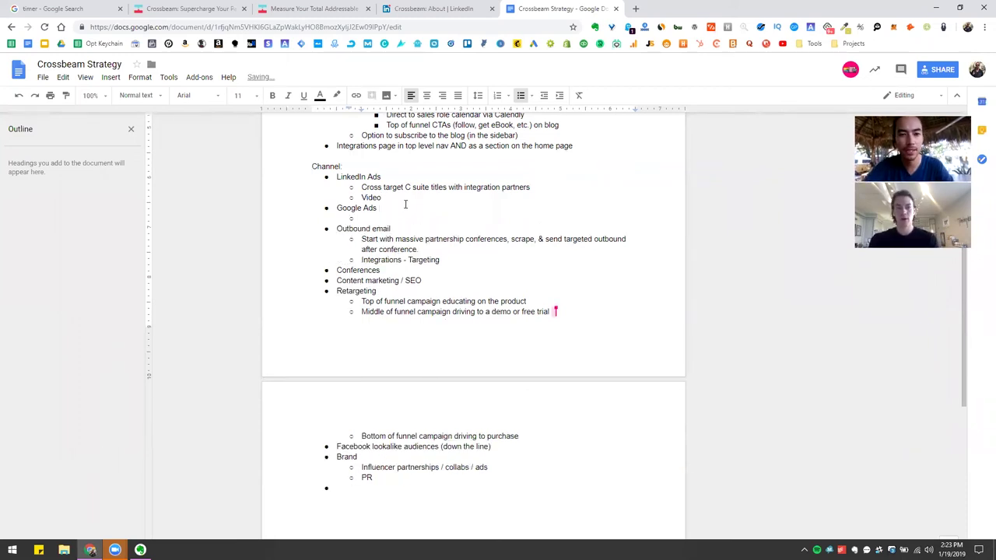
{"action": "type", "text": "Dis"}
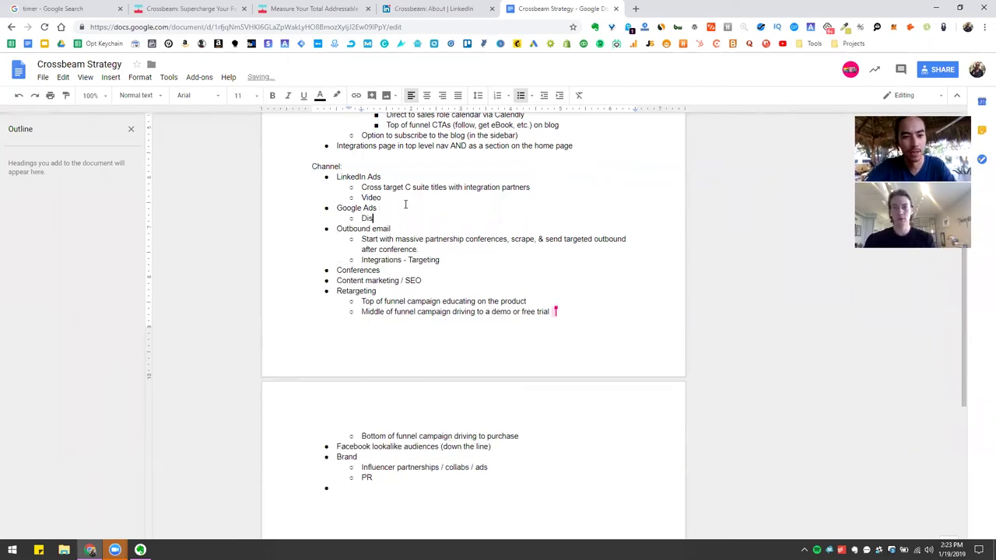
{"action": "key", "text": "BackSpace"}
{"action": "key", "text": "BackSpace"}
{"action": "key", "text": "BackSpace"}
{"action": "type", "text": "Video ads"}
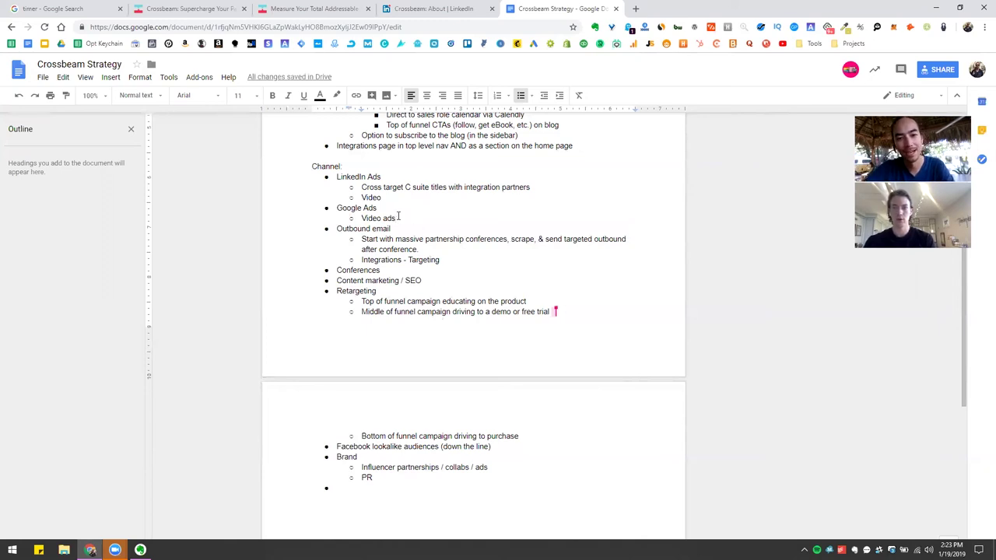
{"action": "left_click_drag", "start_coordinate": [399, 218], "coordinate": [361, 222]}
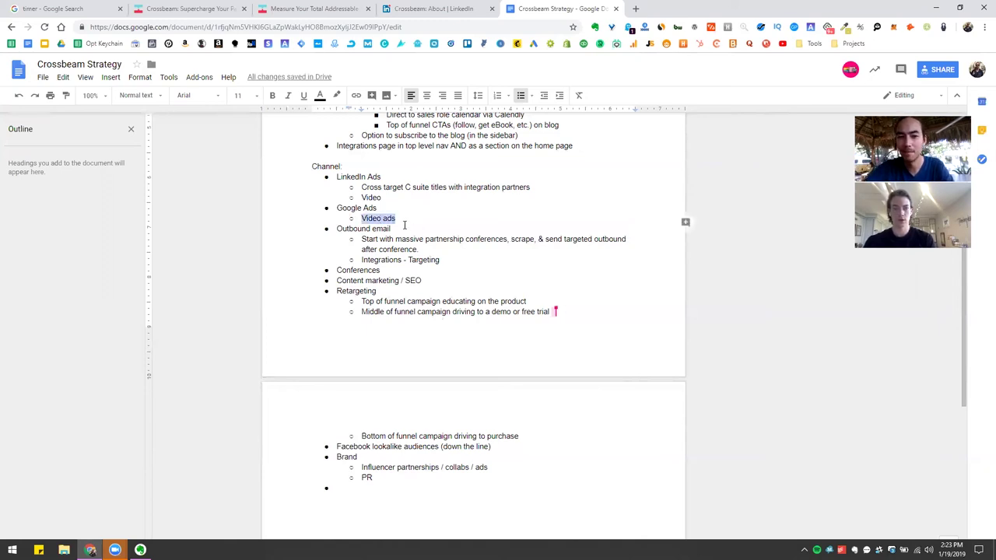
{"action": "left_click", "coordinate": [368, 218]}
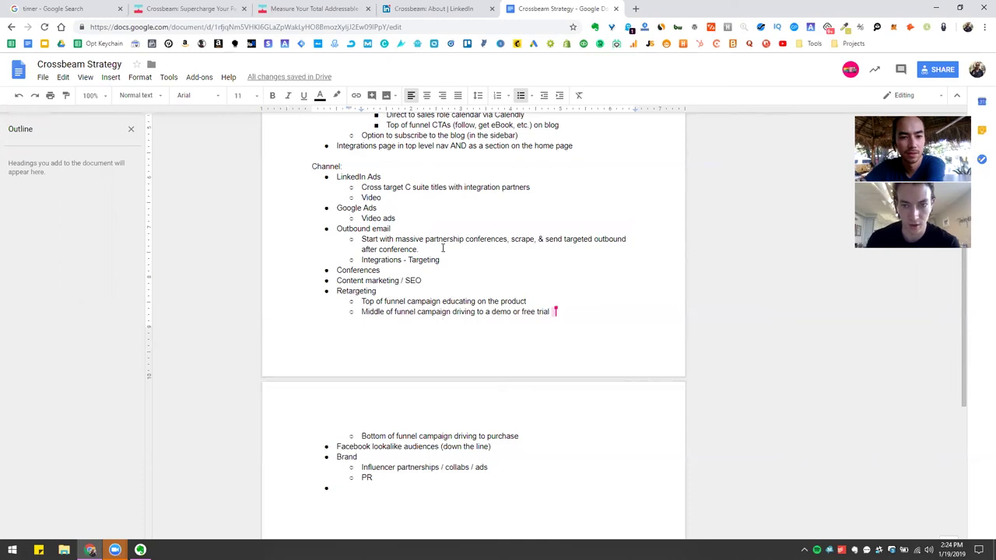
Return to the Crossbeam homepage and bring the testimonial carousel into view
{"action": "scroll", "coordinate": [420, 233], "scroll_direction": "up", "scroll_amount": 1}
{"action": "left_click", "coordinate": [208, 8]}
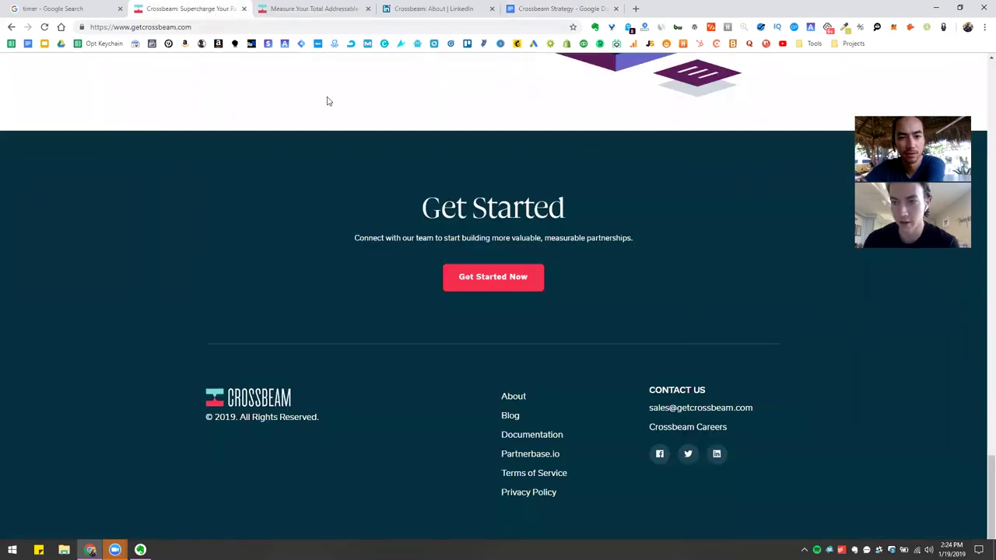
{"action": "scroll", "coordinate": [373, 200], "scroll_direction": "up", "scroll_amount": 8}
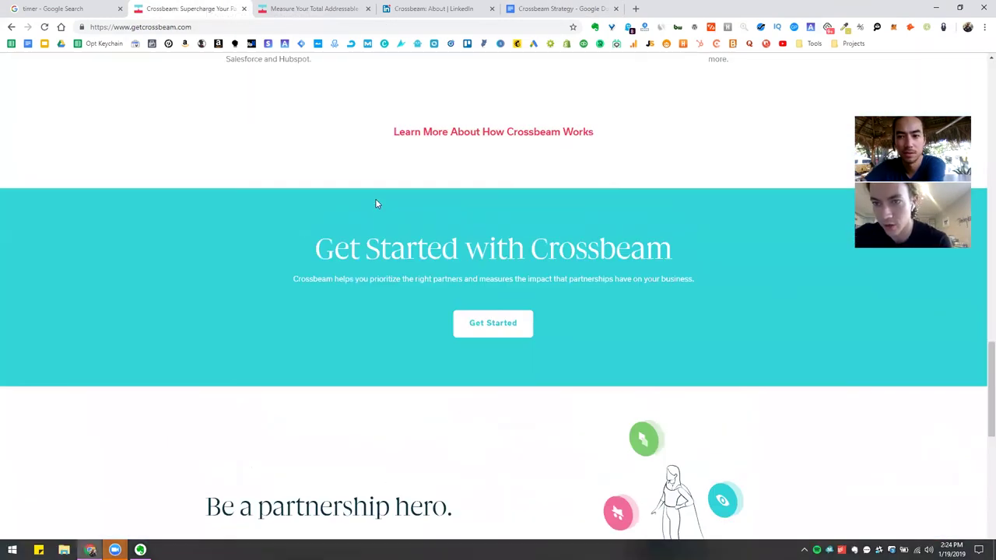
{"action": "scroll", "coordinate": [375, 204], "scroll_direction": "up", "scroll_amount": 2}
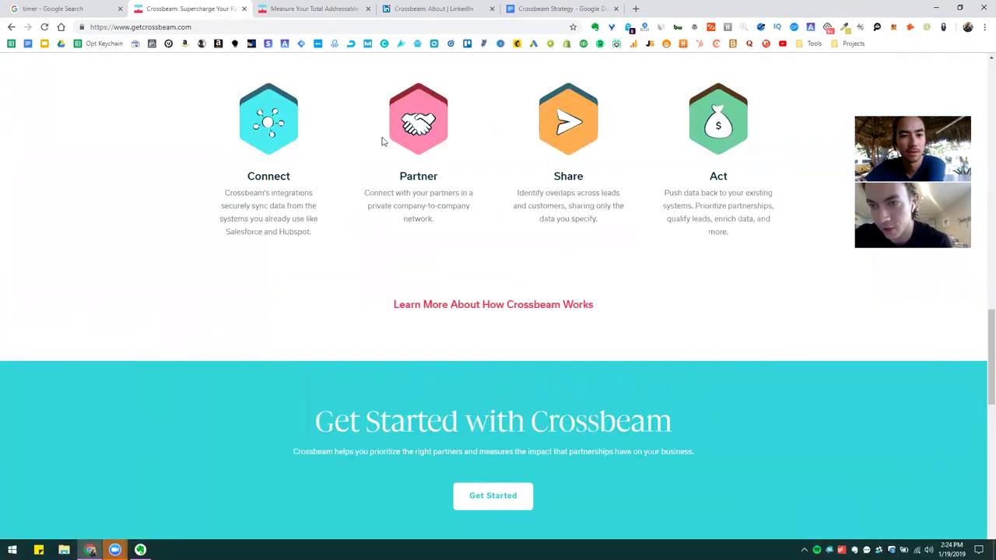
{"action": "scroll", "coordinate": [381, 141], "scroll_direction": "up", "scroll_amount": 15}
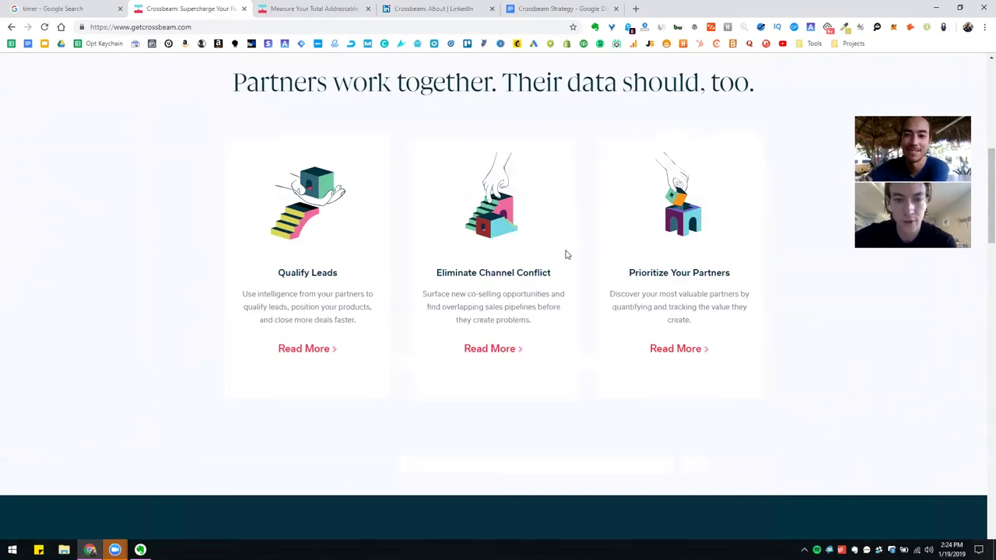
{"action": "scroll", "coordinate": [427, 267], "scroll_direction": "down", "scroll_amount": 3}
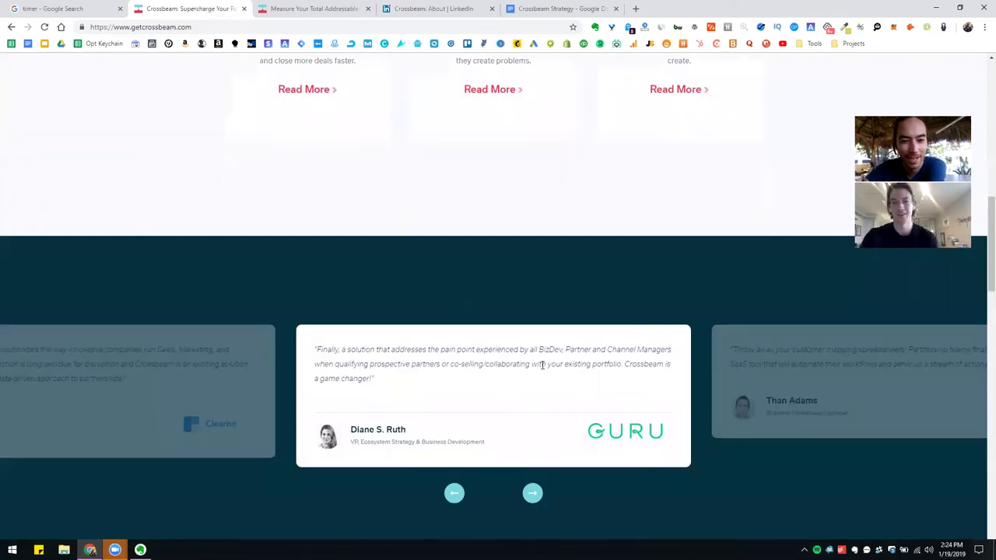
Advance the testimonials past the Stitch quote to the Clearbit quote
{"action": "left_click", "coordinate": [534, 493]}
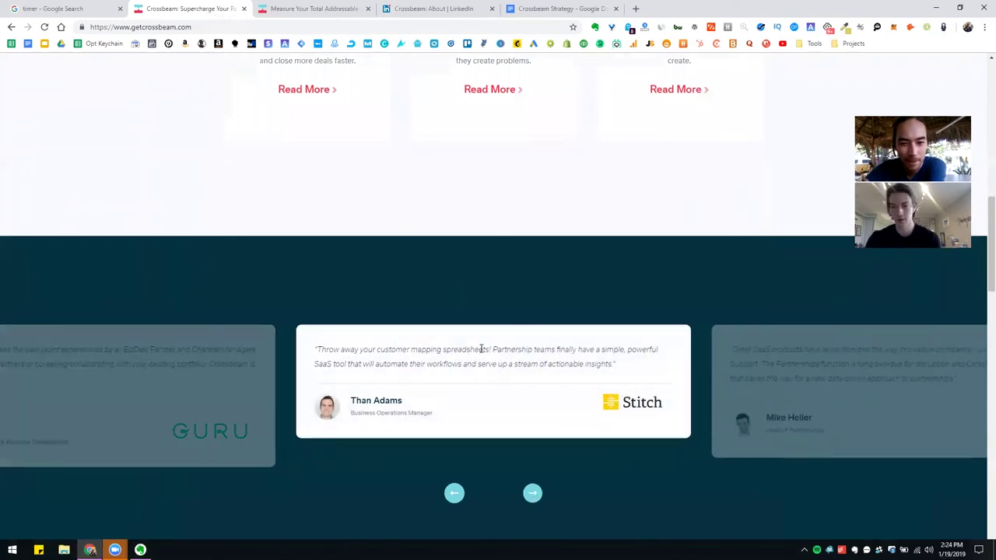
{"action": "left_click_drag", "start_coordinate": [491, 349], "coordinate": [300, 349]}
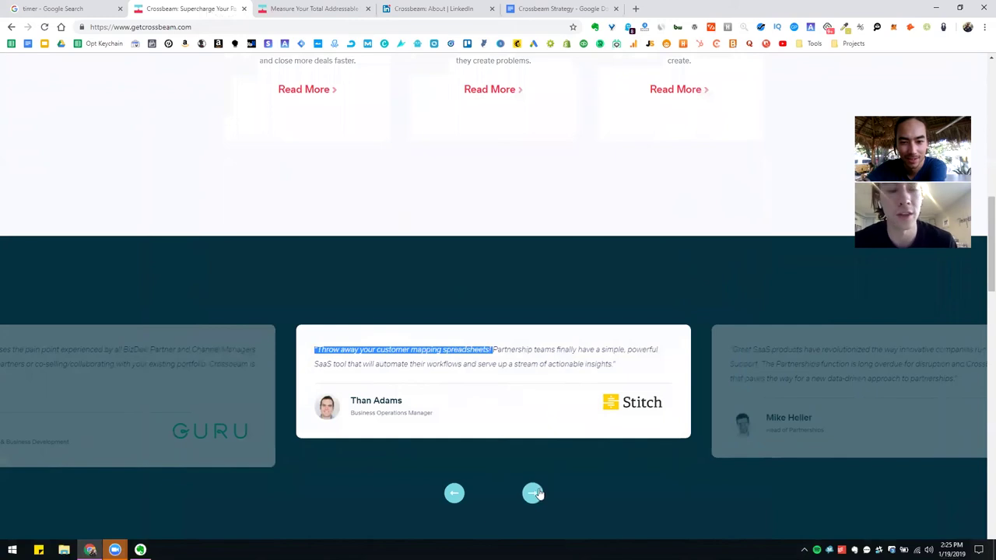
{"action": "left_click", "coordinate": [532, 493]}
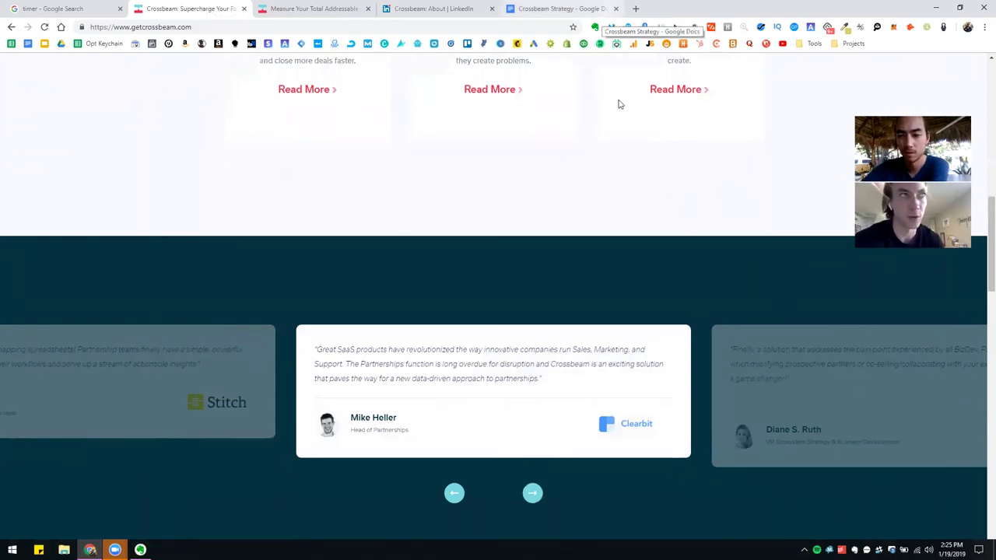
Under Content marketing / SEO, add the sub-bullet 'Customer interviews / case studies -- then promote on LinkedIn'
{"action": "key", "text": "ctrl+5"}
{"action": "scroll", "coordinate": [432, 377], "scroll_direction": "down", "scroll_amount": 2}
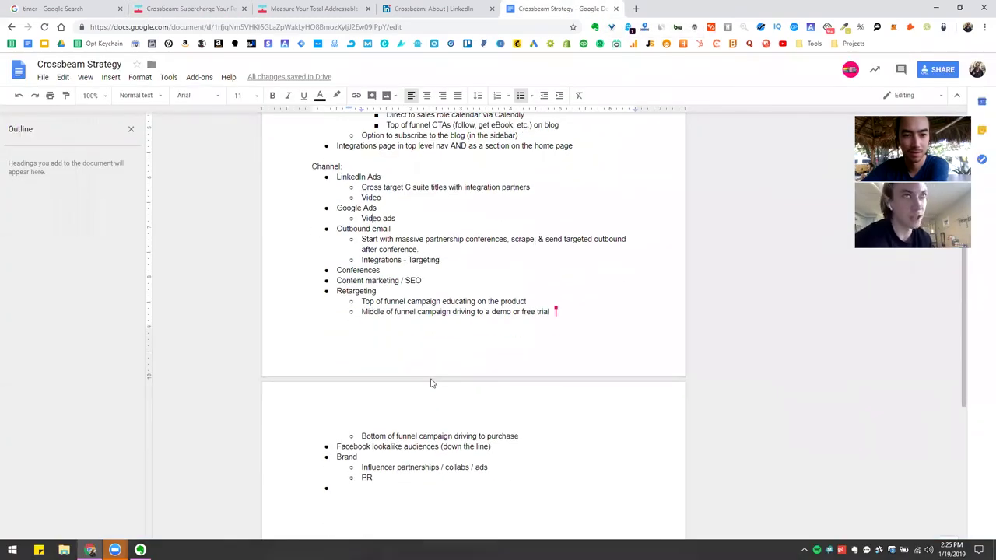
{"action": "left_click", "coordinate": [304, 162]}
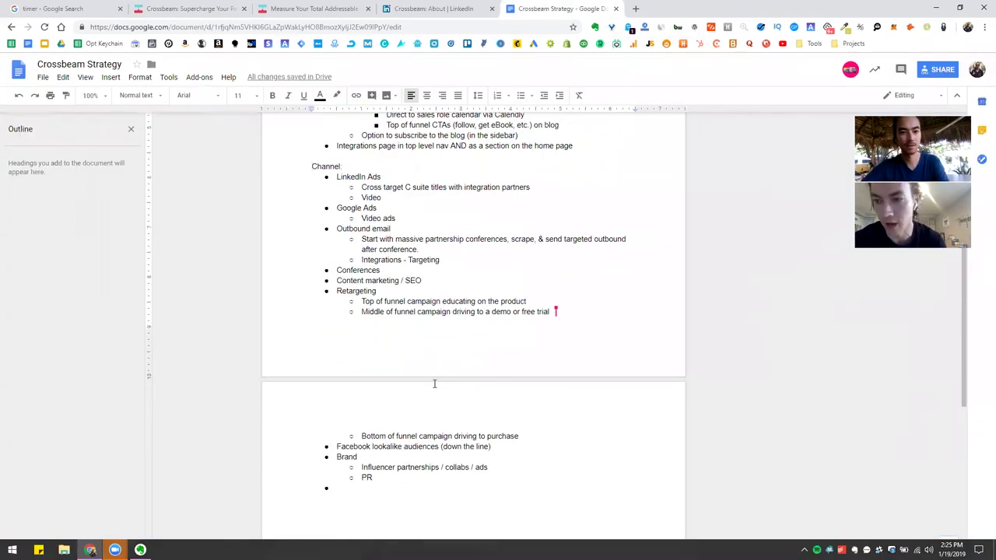
{"action": "left_click", "coordinate": [420, 282]}
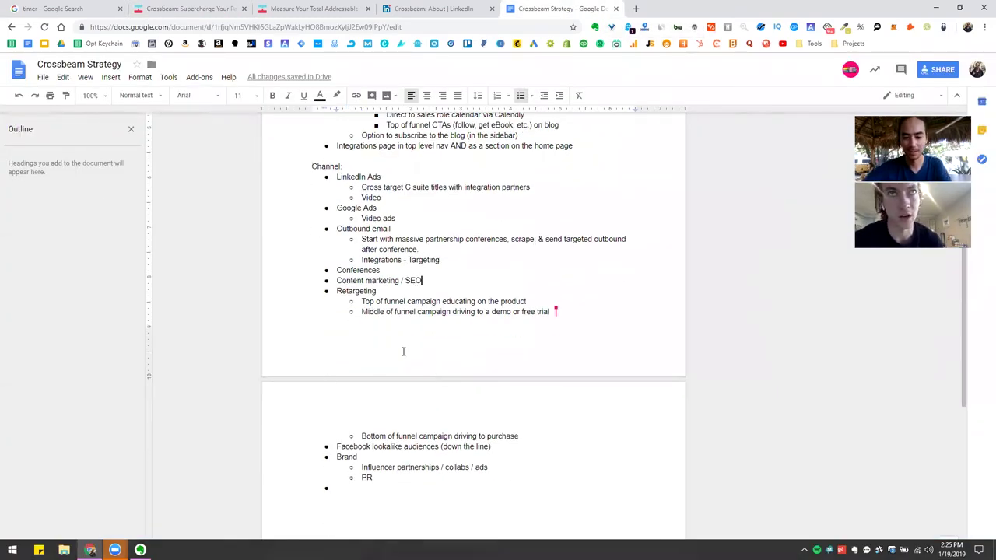
{"action": "key", "text": "Return"}
{"action": "key", "text": "Tab"}
{"action": "type", "text": "Blo"}
{"action": "key", "text": "BackSpace"}
{"action": "key", "text": "BackSpace"}
{"action": "key", "text": "BackSpace"}
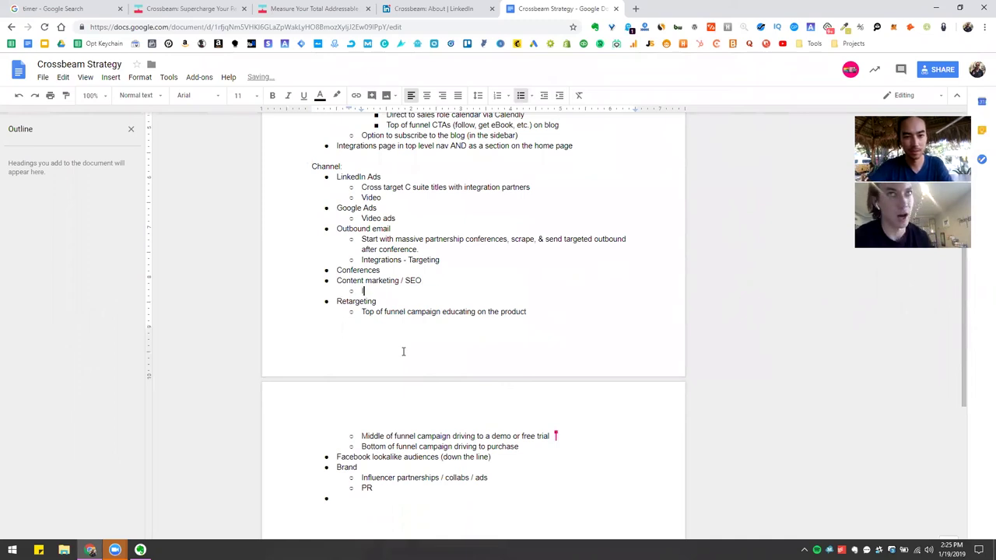
{"action": "type", "text": "Customer interviews /"}
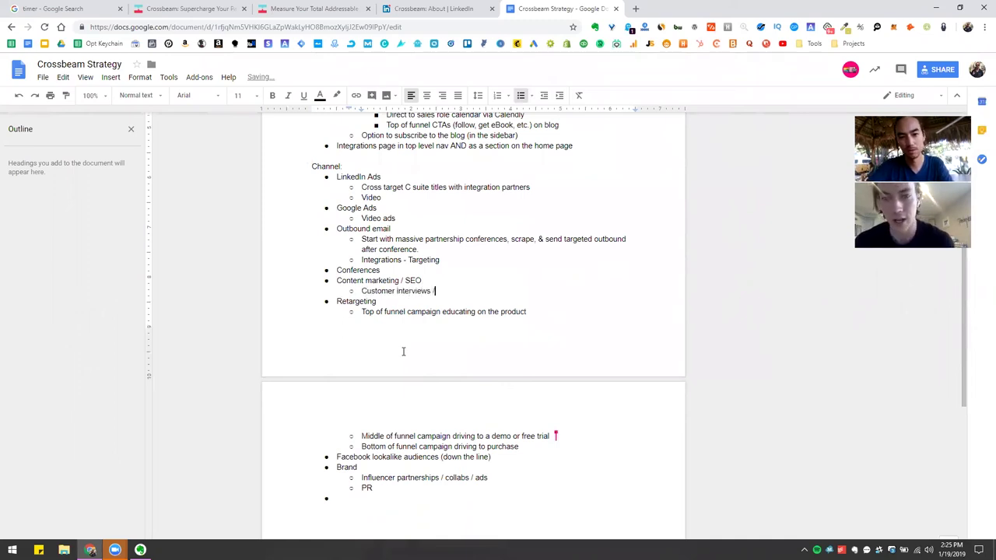
{"action": "type", "text": " case studies -"}
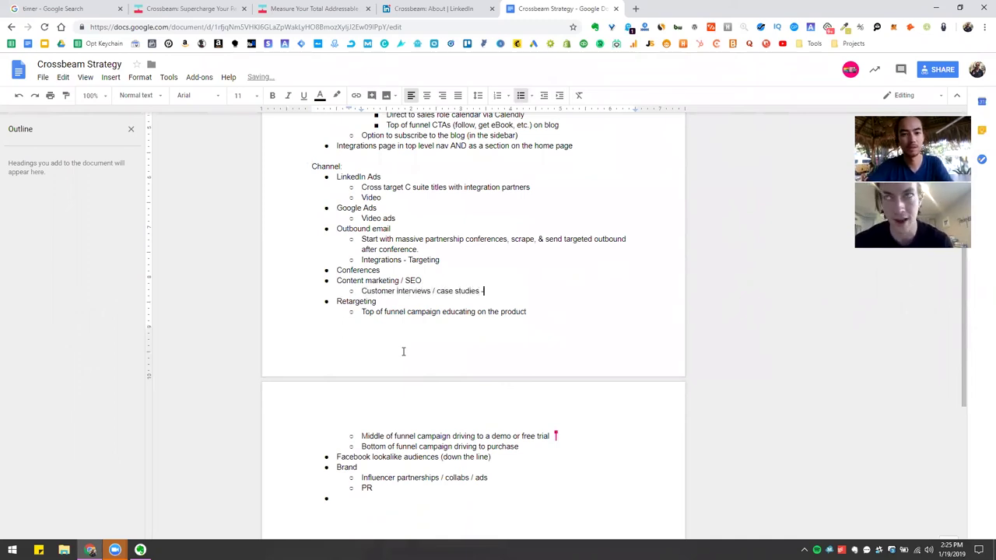
{"action": "type", "text": "- then promote "}
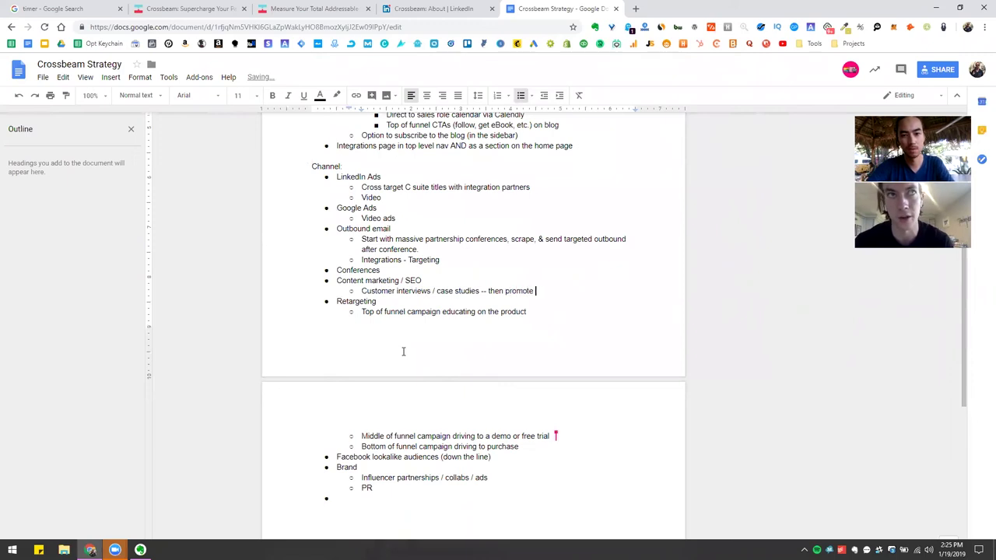
{"action": "type", "text": "on LinkedIn"}
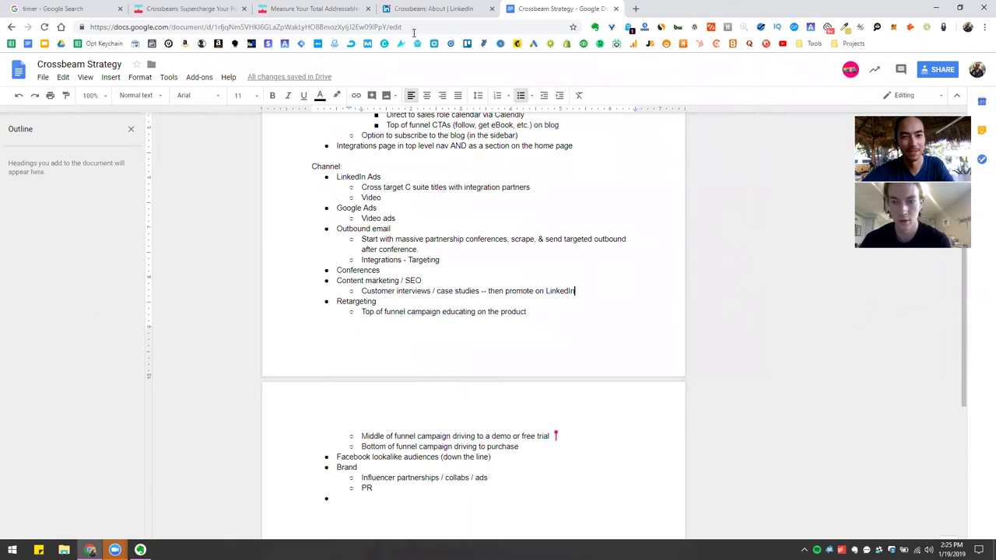
Highlight the Clearbit testimonial phrase 'data-driven approach to partnerships' on the Crossbeam homepage
{"action": "left_click", "coordinate": [162, 8]}
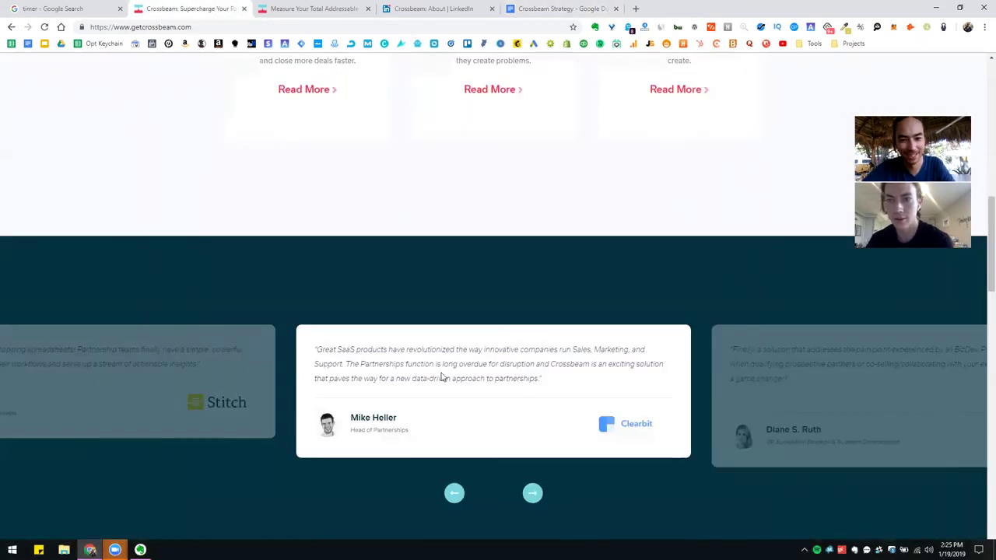
{"action": "left_click_drag", "start_coordinate": [413, 378], "coordinate": [547, 382]}
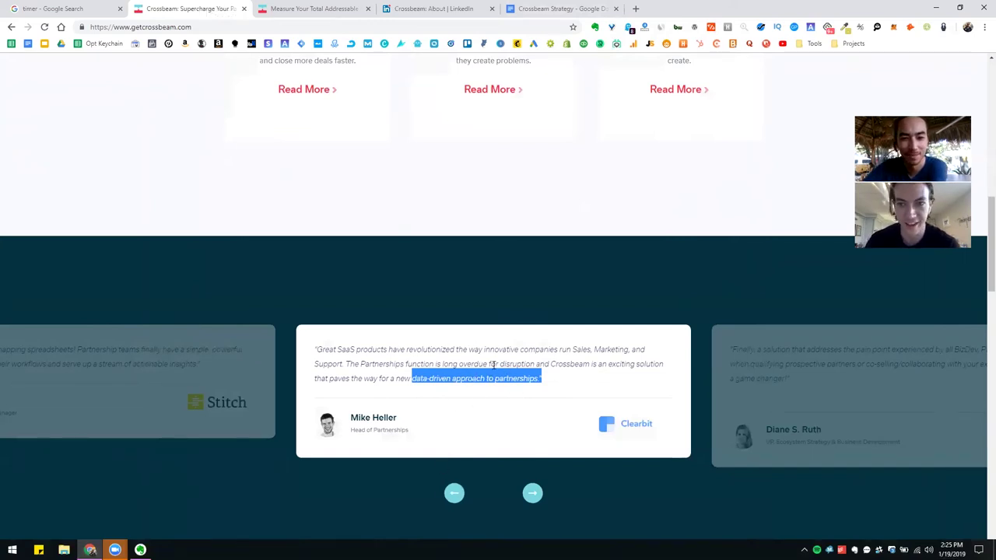
{"action": "left_click", "coordinate": [493, 359]}
{"action": "scroll", "coordinate": [493, 359], "scroll_direction": "up", "scroll_amount": 15}
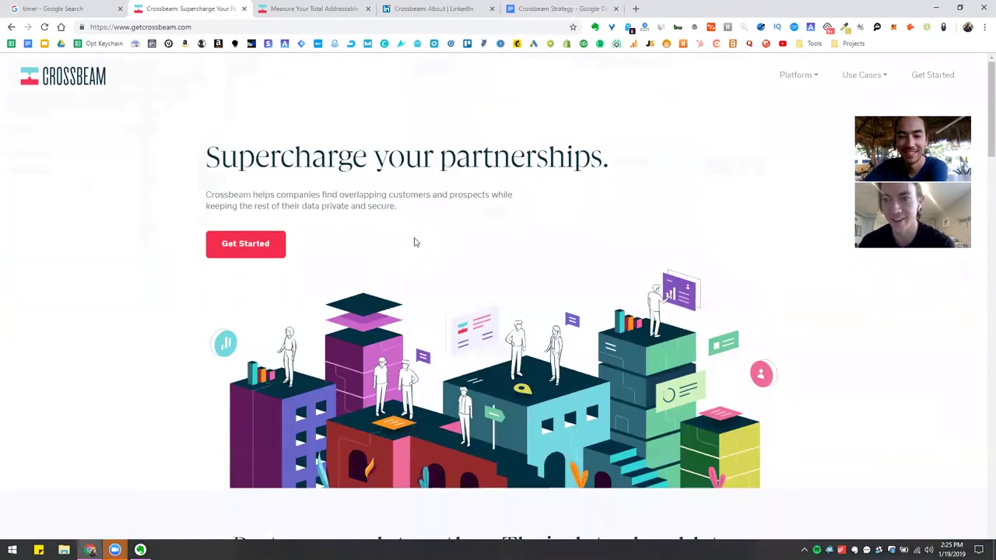
{"action": "scroll", "coordinate": [413, 241], "scroll_direction": "down", "scroll_amount": 12}
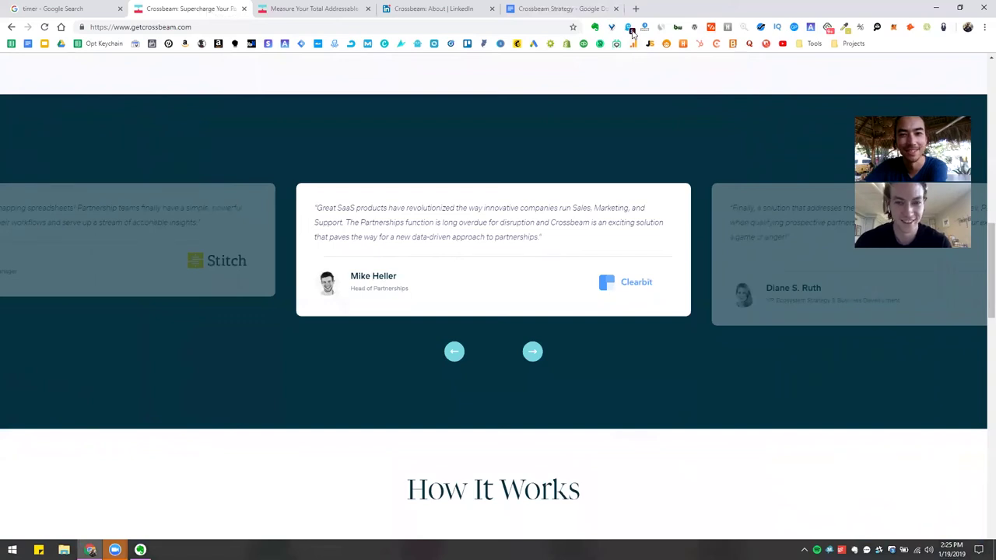
Check the timer, then put the caret at the end of the LinkedIn sub-bullet
{"action": "left_click", "coordinate": [595, 9]}
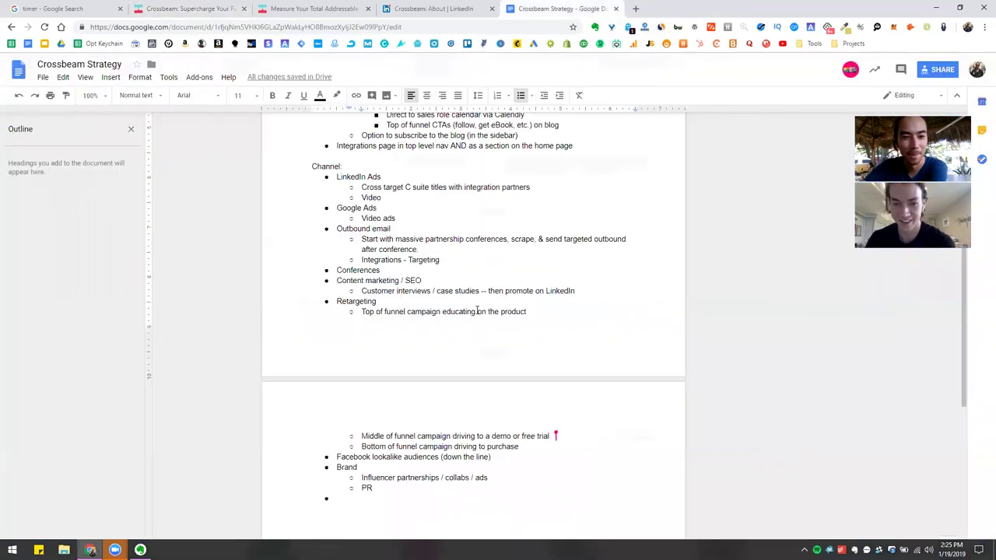
{"action": "left_click", "coordinate": [14, 6]}
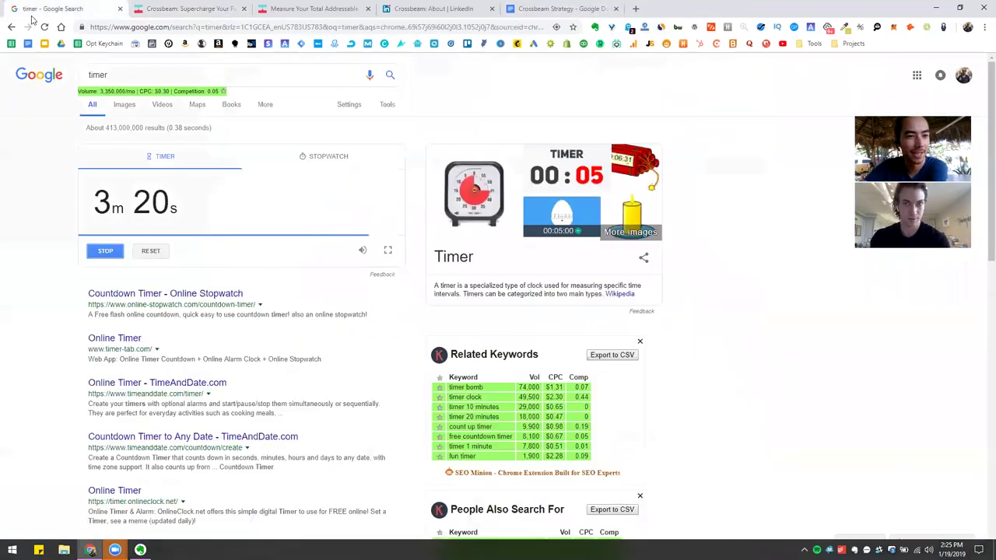
{"action": "left_click", "coordinate": [573, 9]}
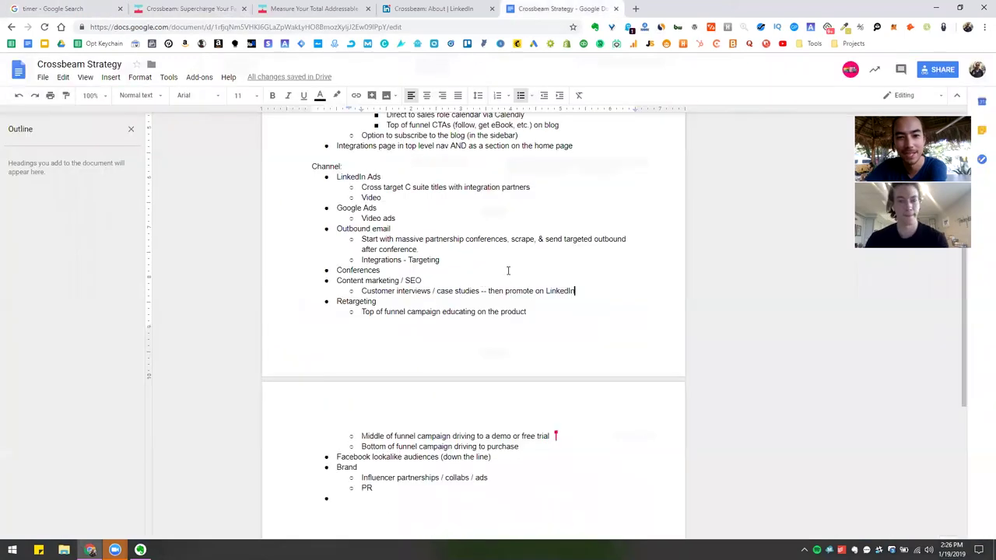
{"action": "left_click", "coordinate": [580, 291]}
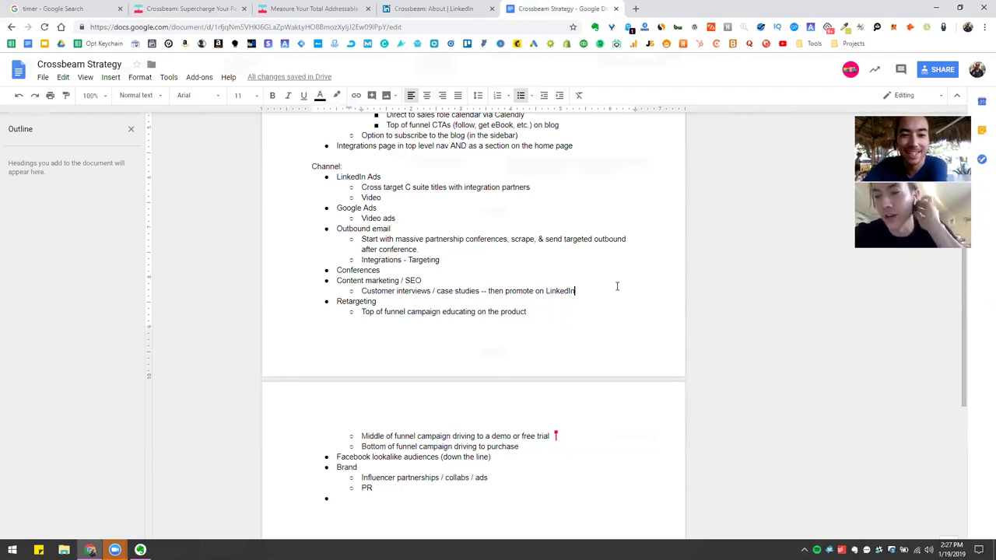
Add a sub-bullet on integration application articles or social posts ending 'in Salesforce with Crossbeam'
{"action": "key", "text": "Return"}
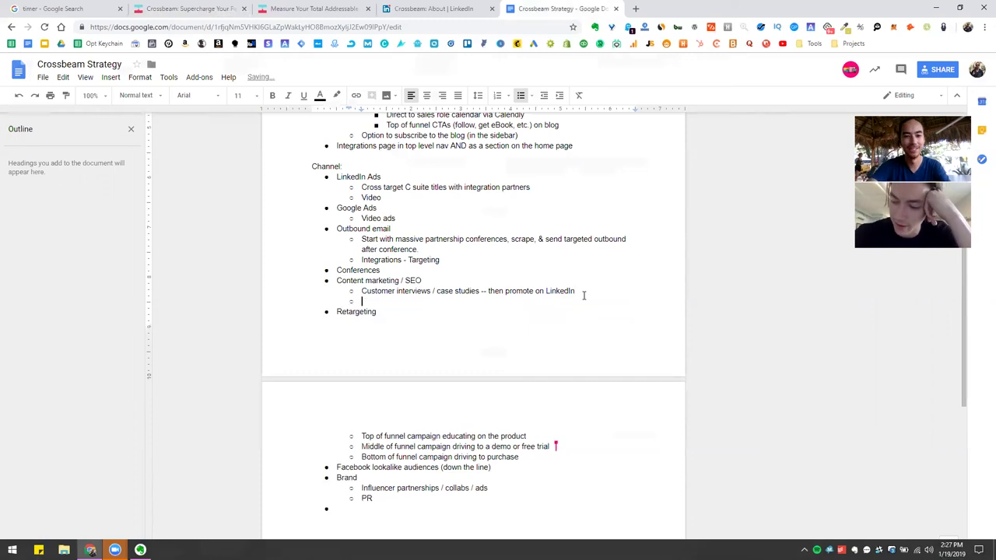
{"action": "type", "text": "Make integ"}
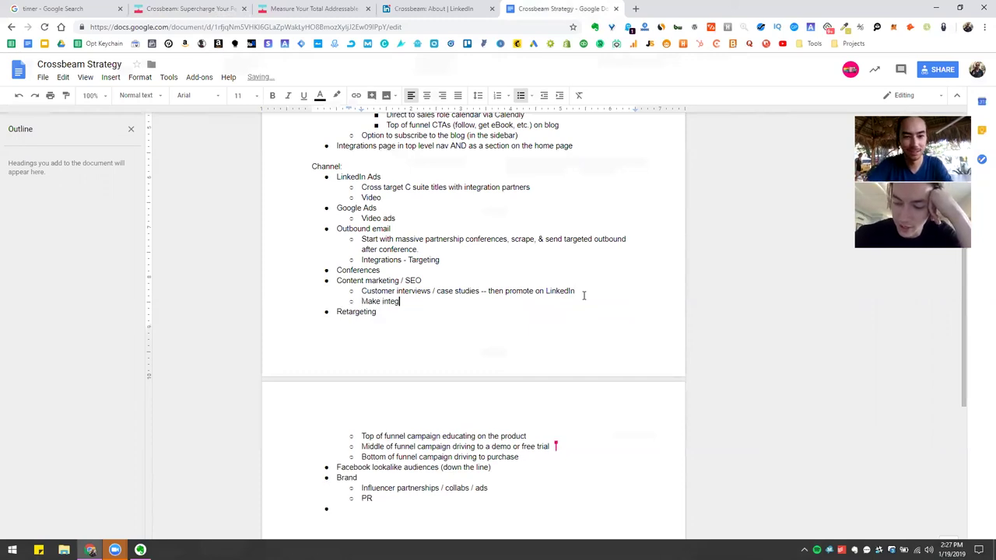
{"action": "type", "text": "raitons"}
{"action": "key", "text": "BackSpace"}
{"action": "key", "text": "BackSpace"}
{"action": "key", "text": "BackSpace"}
{"action": "key", "text": "BackSpace"}
{"action": "key", "text": "BackSpace"}
{"action": "key", "text": "BackSpace"}
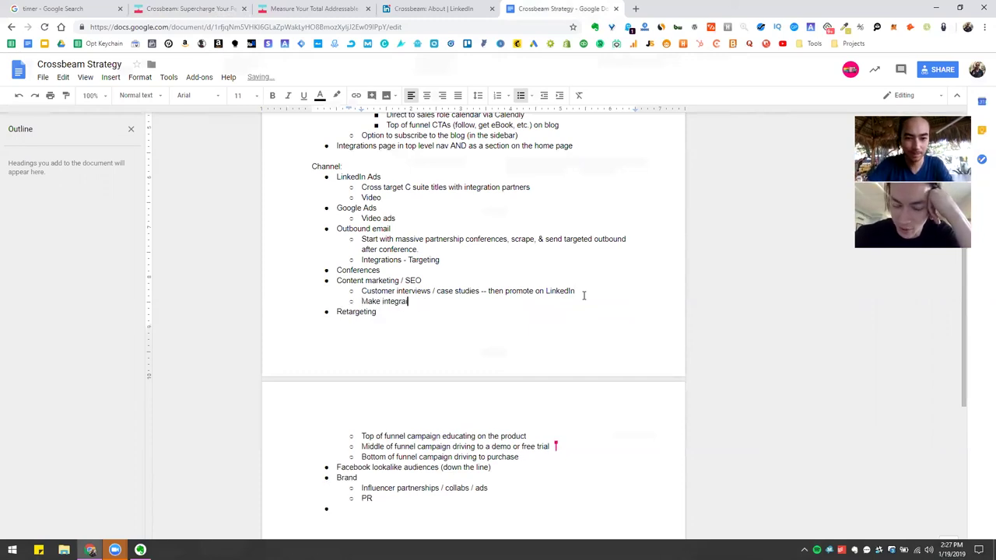
{"action": "type", "text": "tion applications art"}
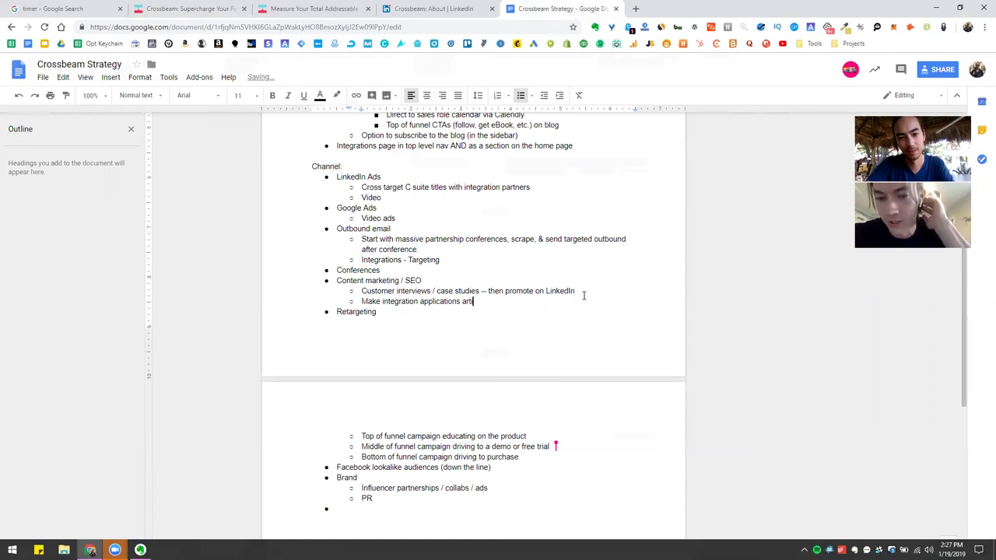
{"action": "type", "text": "icles (/ or social posts"}
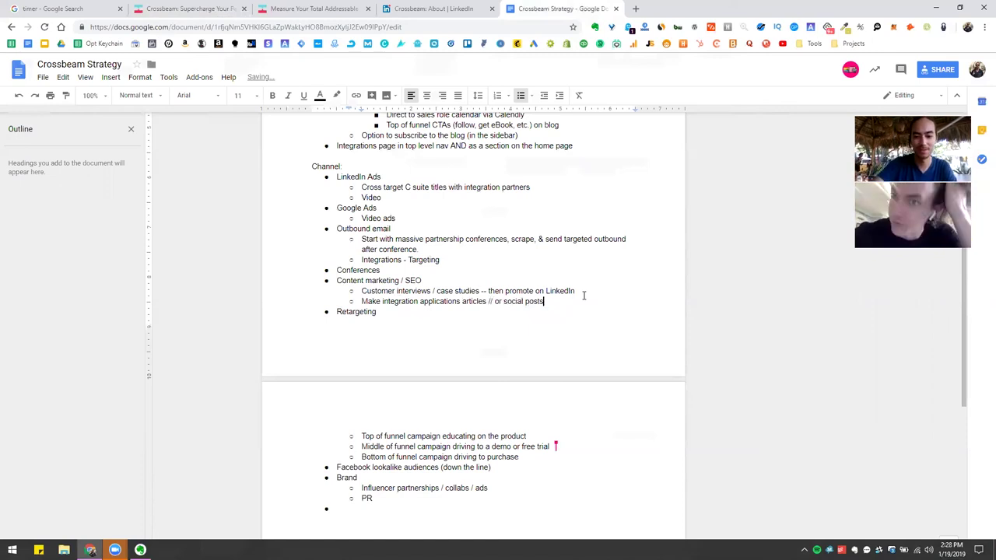
{"action": "type", "text": " --"}
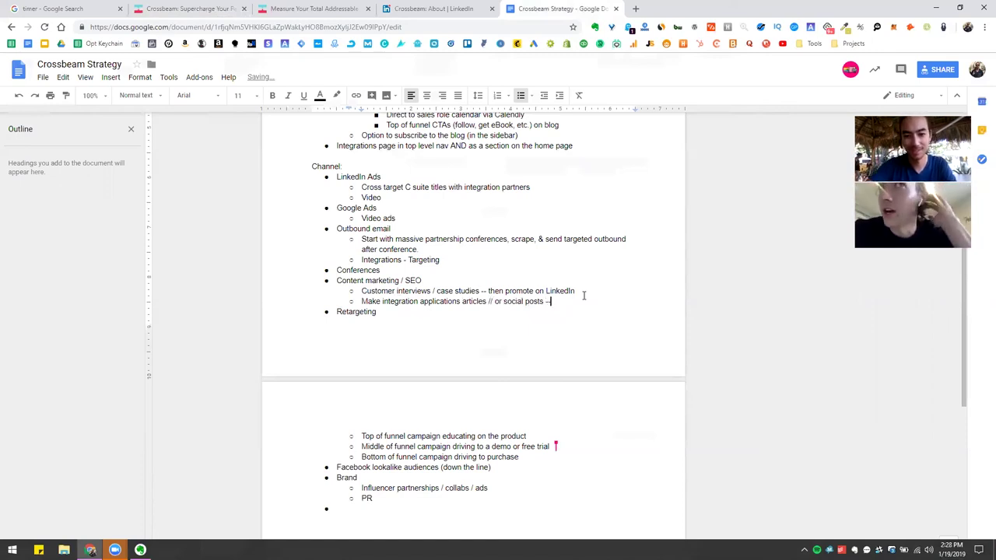
{"action": "type", "text": " \"Let me show y"}
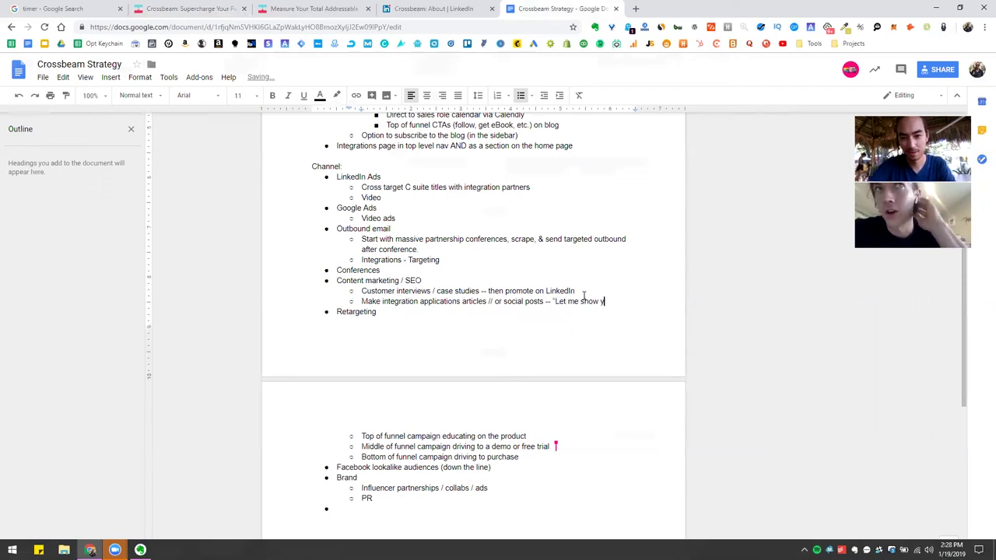
{"action": "type", "text": "ou cool or valuable"}
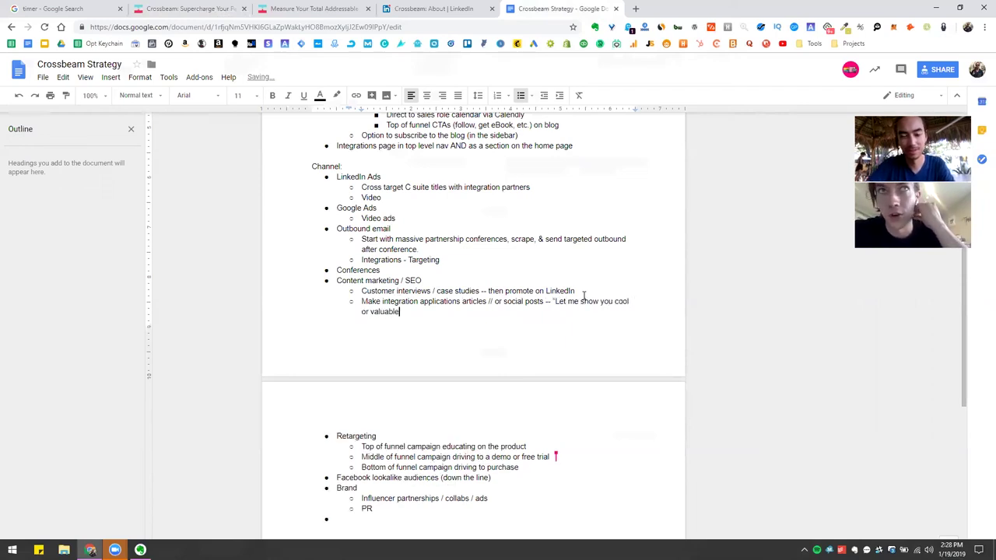
{"action": "type", "text": " shit in Salesfor"}
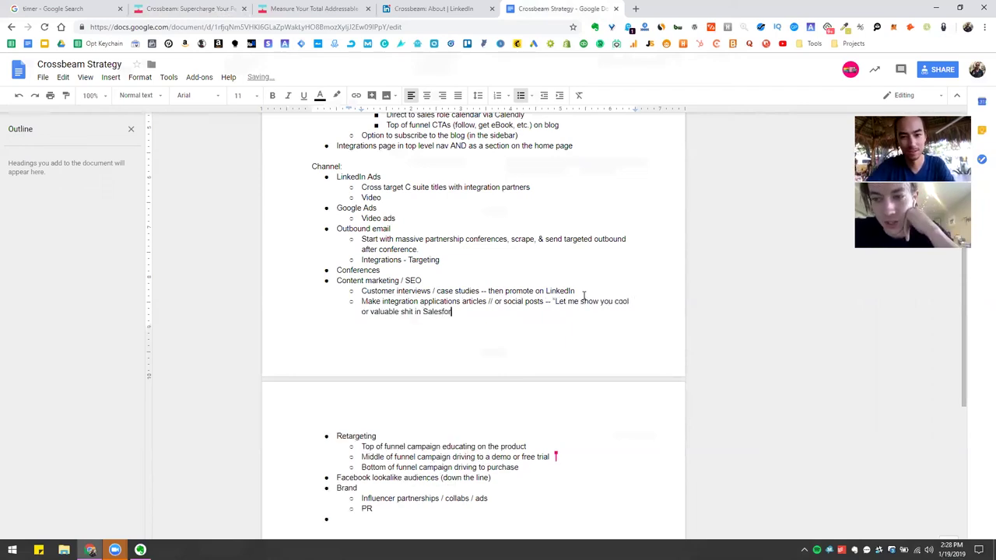
{"action": "type", "text": "ce wi"}
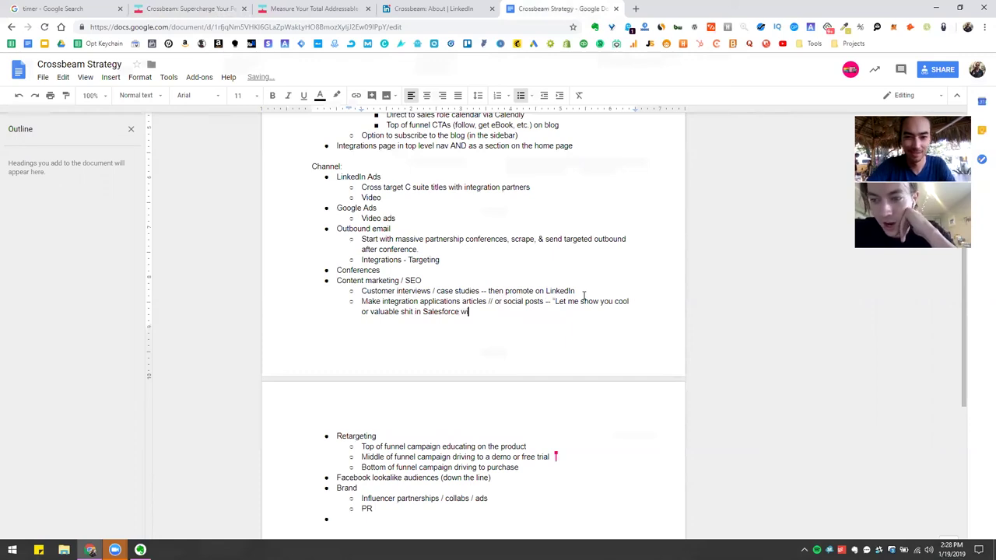
{"action": "type", "text": "th Crossbeam\""}
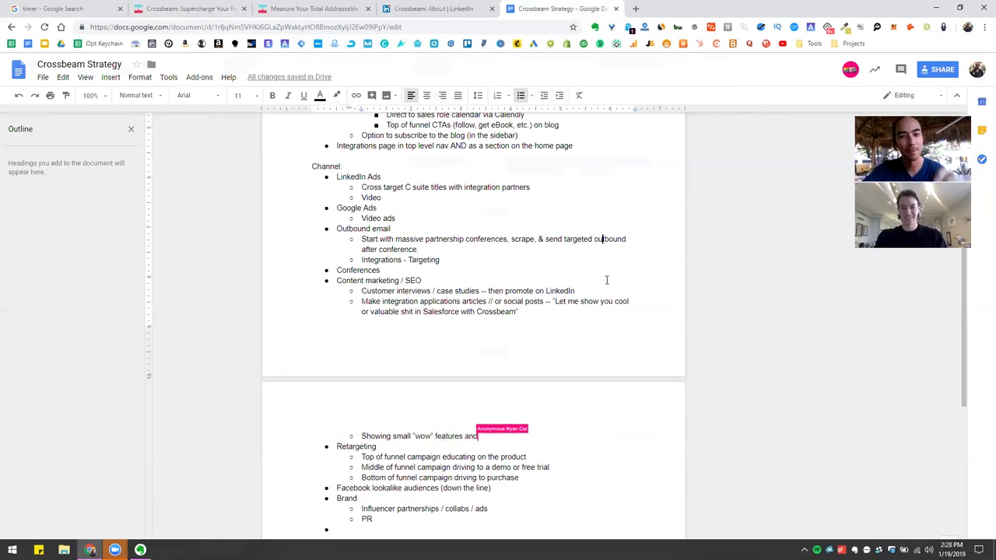
Select 'targeted outbound' in the Outbound email tactic, review Conferences, then check the timer
{"action": "left_click", "coordinate": [581, 243]}
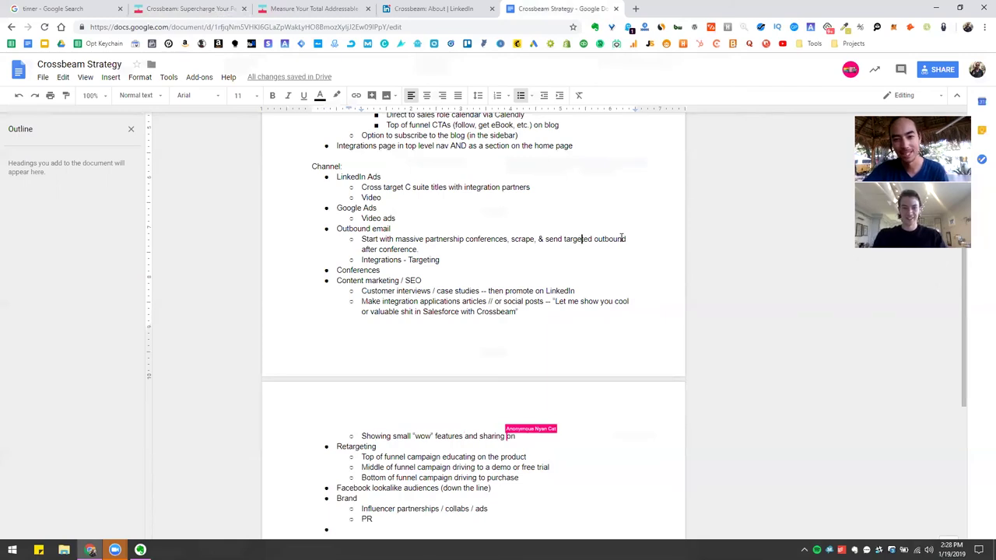
{"action": "key", "text": "End"}
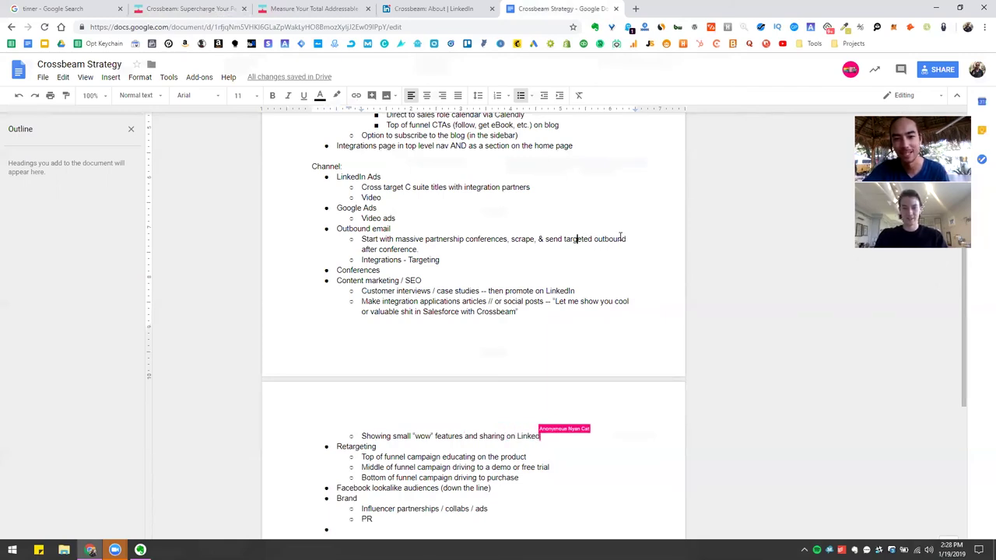
{"action": "key", "text": "ctrl+shift+Left"}
{"action": "key", "text": "ctrl+shift+Left"}
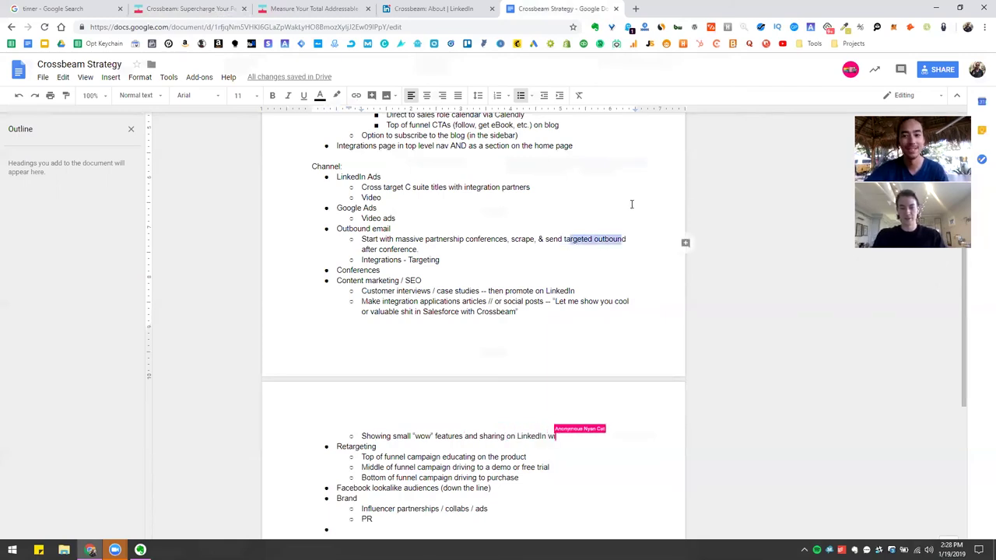
{"action": "left_click", "coordinate": [508, 270]}
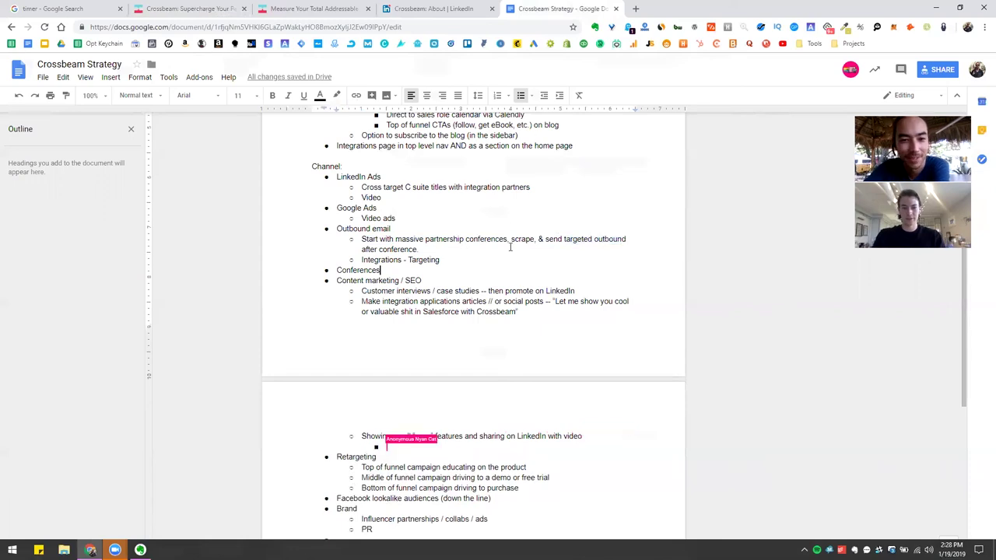
{"action": "scroll", "coordinate": [549, 284], "scroll_direction": "down", "scroll_amount": 5}
{"action": "scroll", "coordinate": [549, 284], "scroll_direction": "up", "scroll_amount": 2}
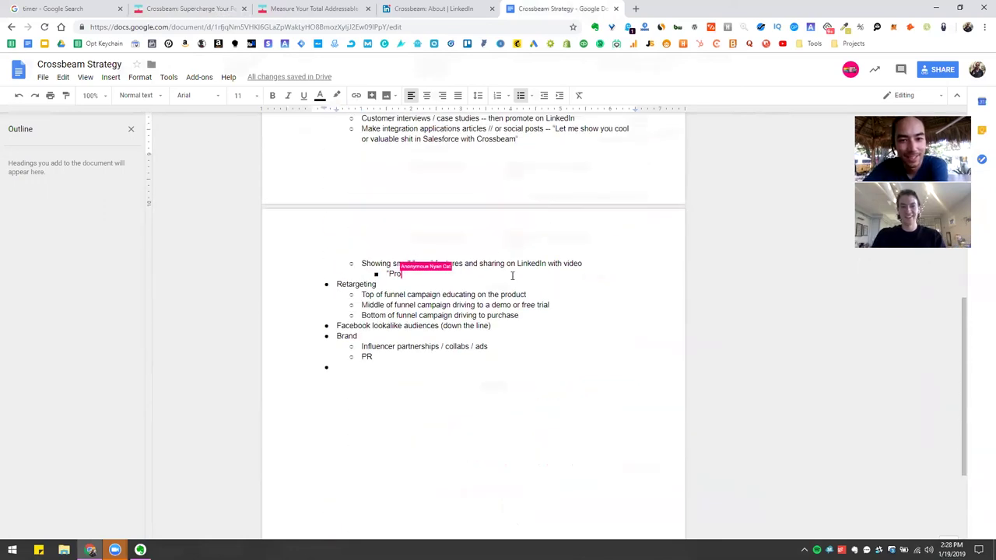
{"action": "scroll", "coordinate": [511, 278], "scroll_direction": "up", "scroll_amount": 1}
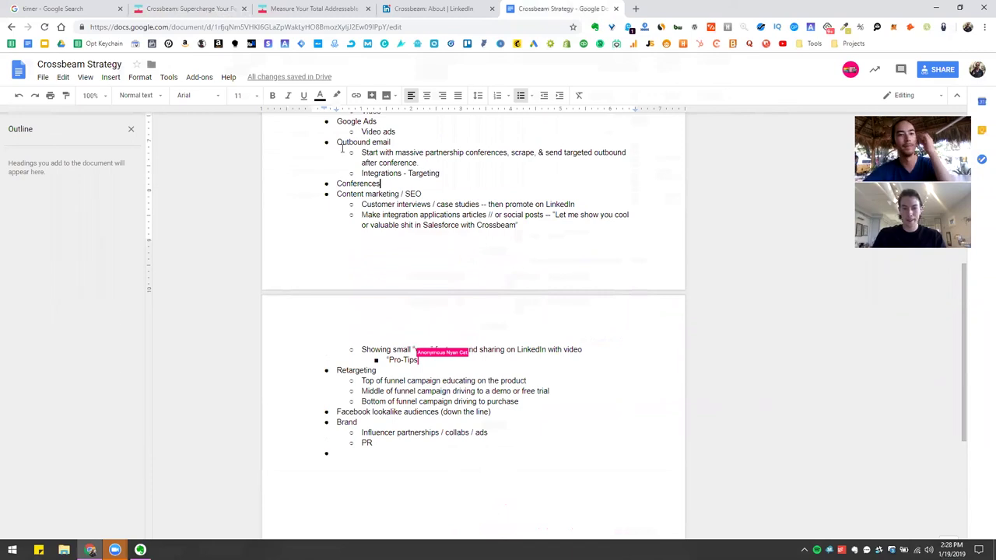
{"action": "left_click", "coordinate": [91, 5]}
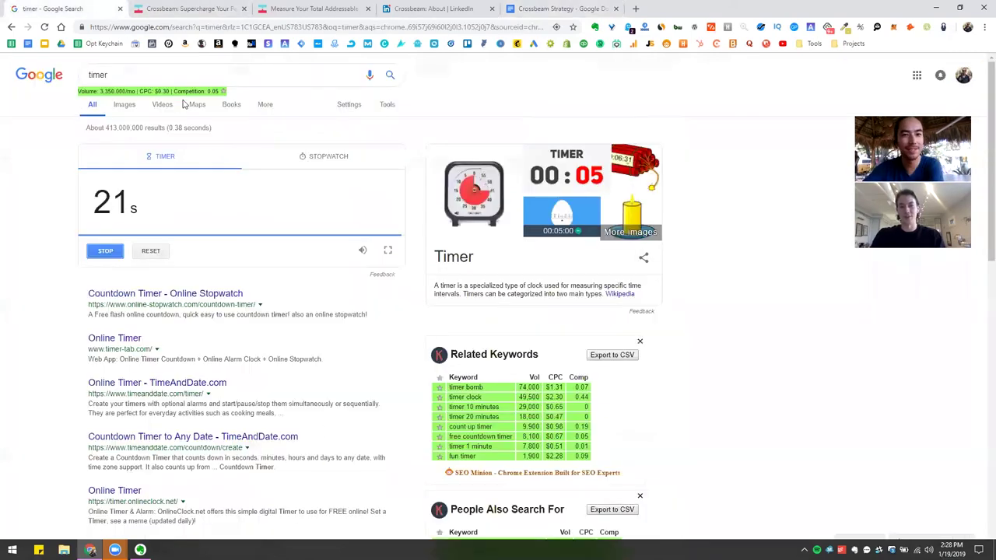
Return to the strategy doc, checking the timer and stopping its alarm
{"action": "left_click", "coordinate": [595, 9]}
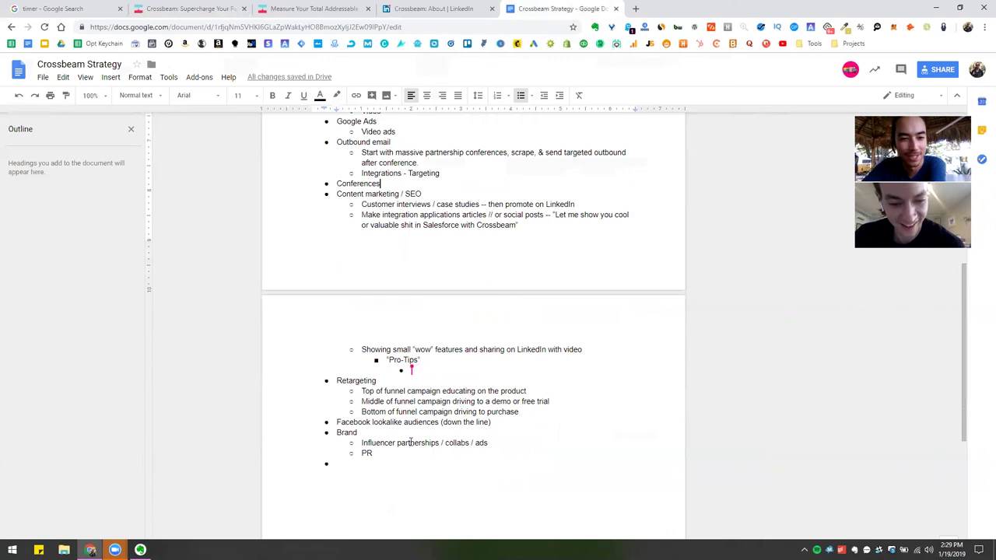
{"action": "scroll", "coordinate": [402, 371], "scroll_direction": "up", "scroll_amount": 5}
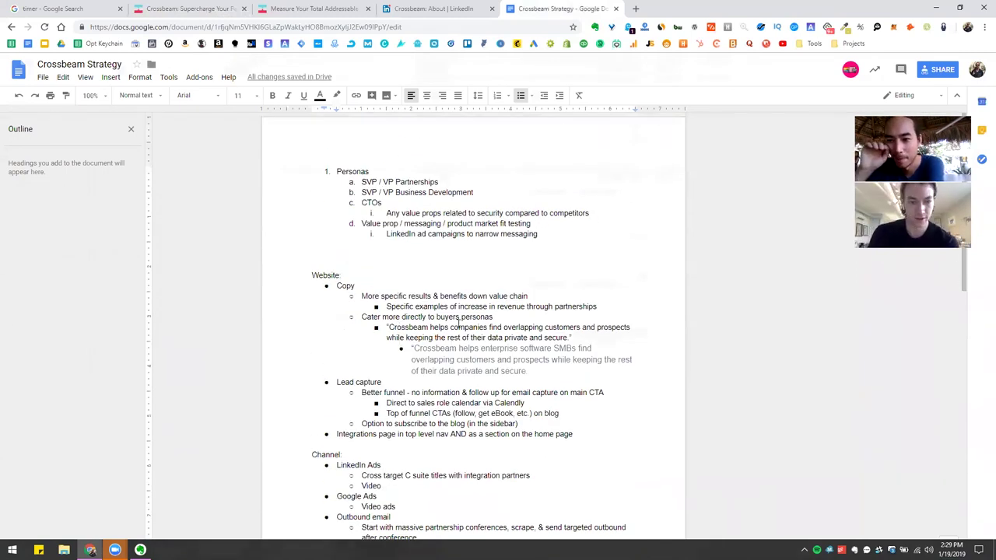
{"action": "left_click", "coordinate": [14, 7]}
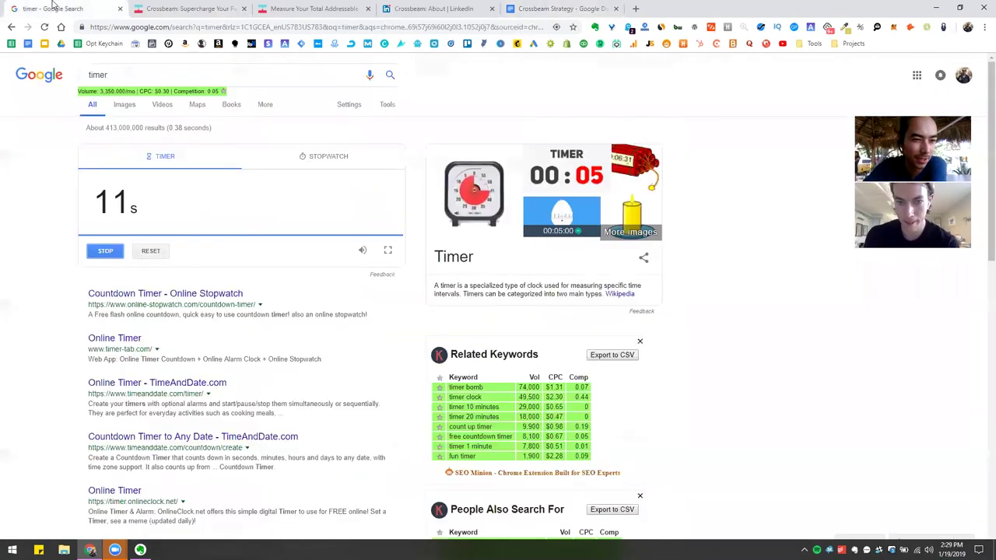
{"action": "key", "text": "ctrl+shift+Tab"}
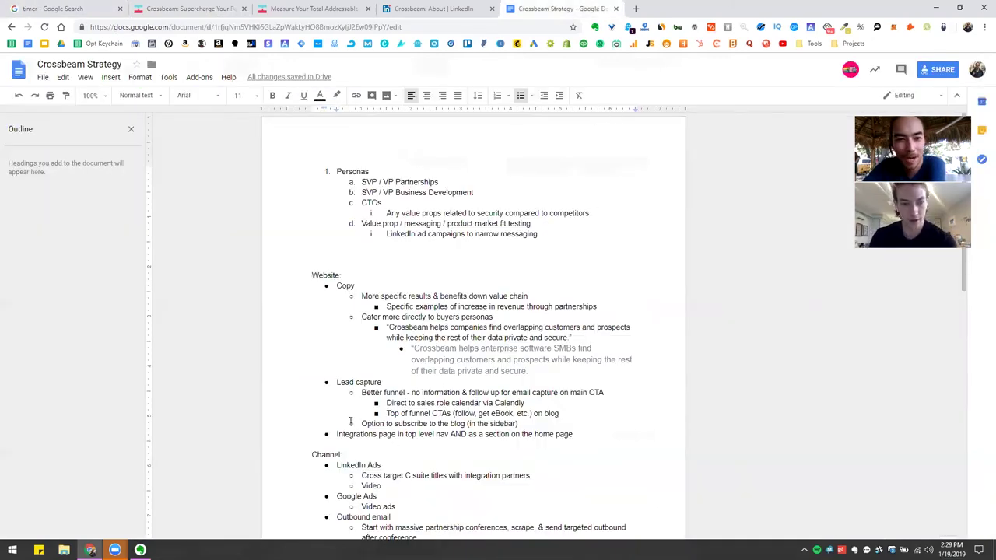
{"action": "scroll", "coordinate": [365, 301], "scroll_direction": "down", "scroll_amount": 2}
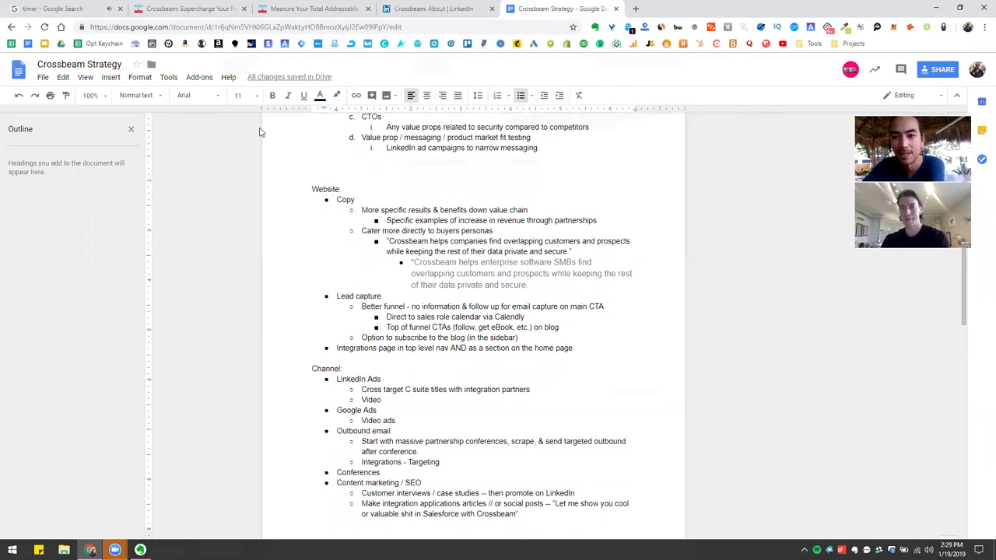
{"action": "left_click", "coordinate": [24, 5]}
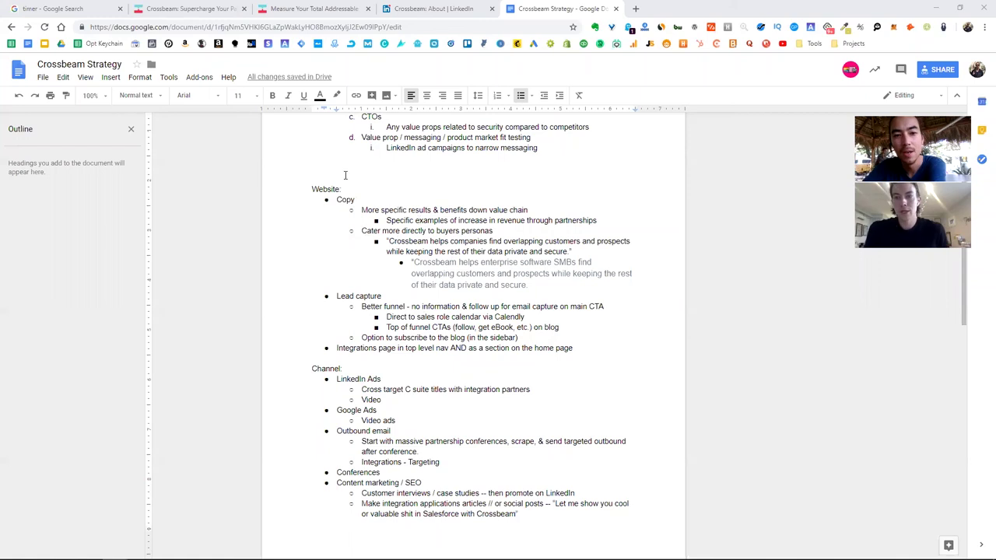
Highlight the Website section and the Value prop persona lines while reviewing them
{"action": "left_click_drag", "start_coordinate": [312, 189], "coordinate": [418, 342]}
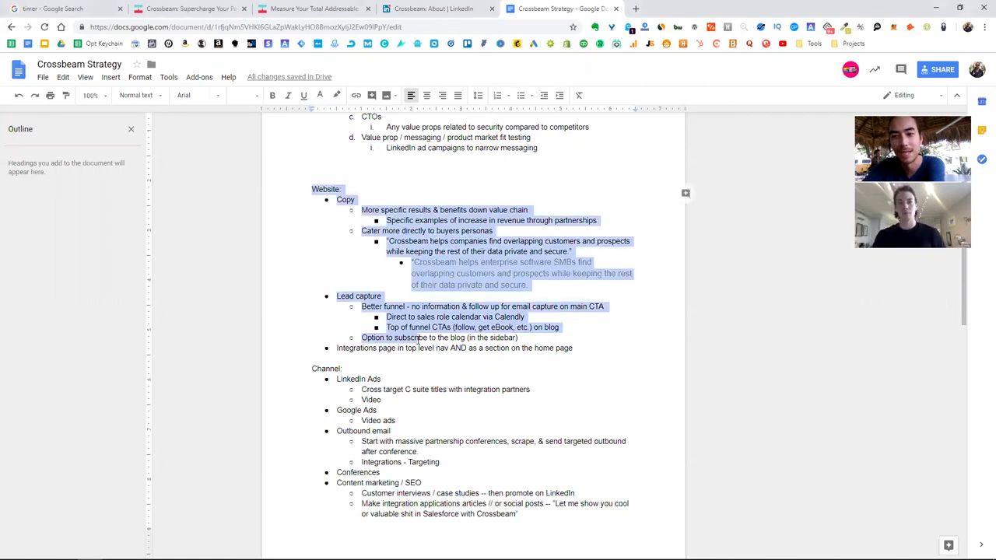
{"action": "left_click", "coordinate": [419, 379]}
{"action": "scroll", "coordinate": [452, 223], "scroll_direction": "down", "scroll_amount": 2}
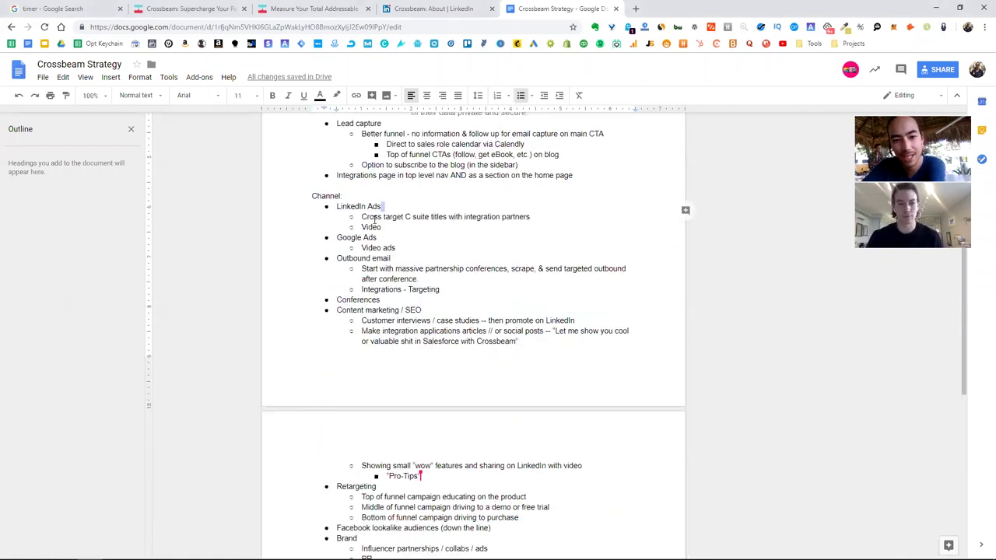
{"action": "scroll", "coordinate": [374, 218], "scroll_direction": "up", "scroll_amount": 3}
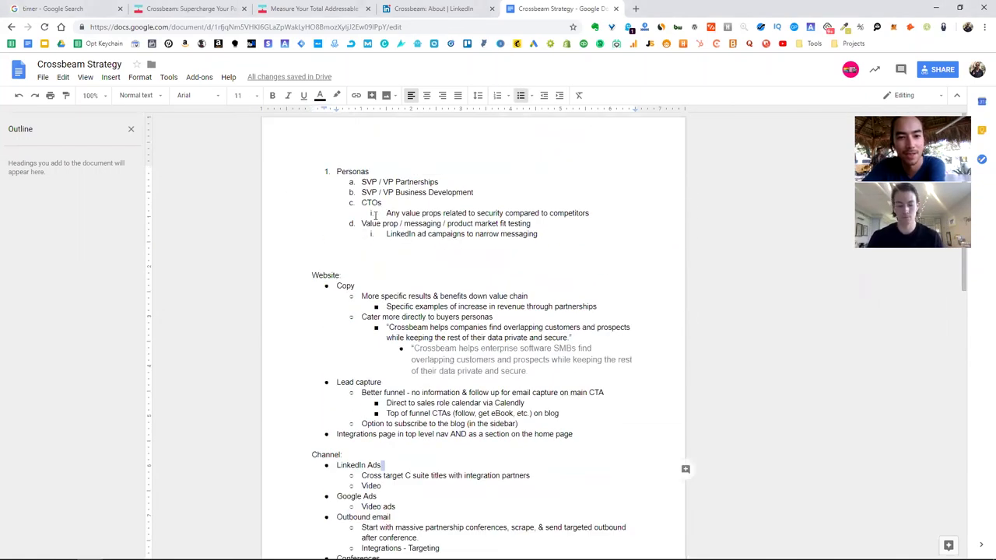
{"action": "left_click_drag", "start_coordinate": [361, 224], "coordinate": [553, 232]}
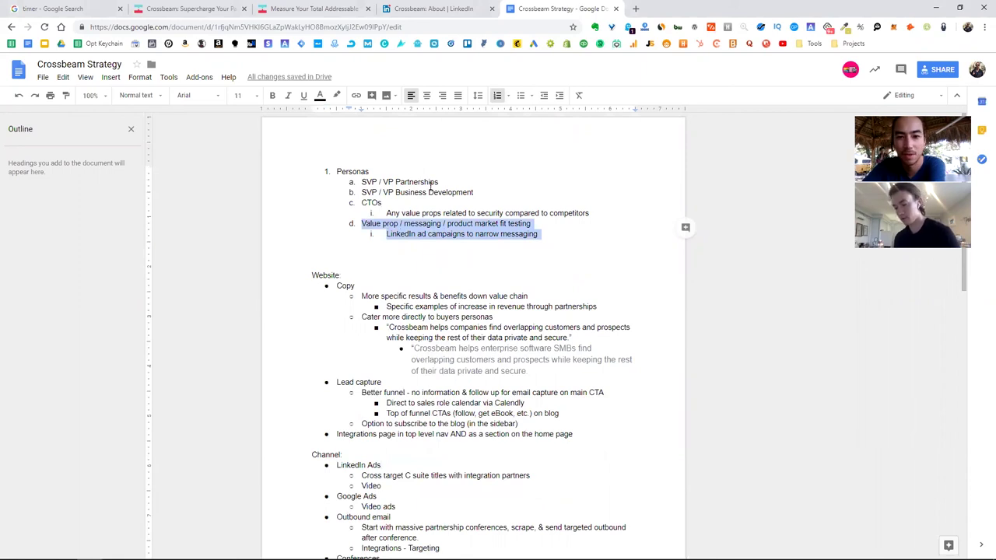
{"action": "left_click", "coordinate": [433, 330]}
{"action": "scroll", "coordinate": [433, 348], "scroll_direction": "down", "scroll_amount": 10}
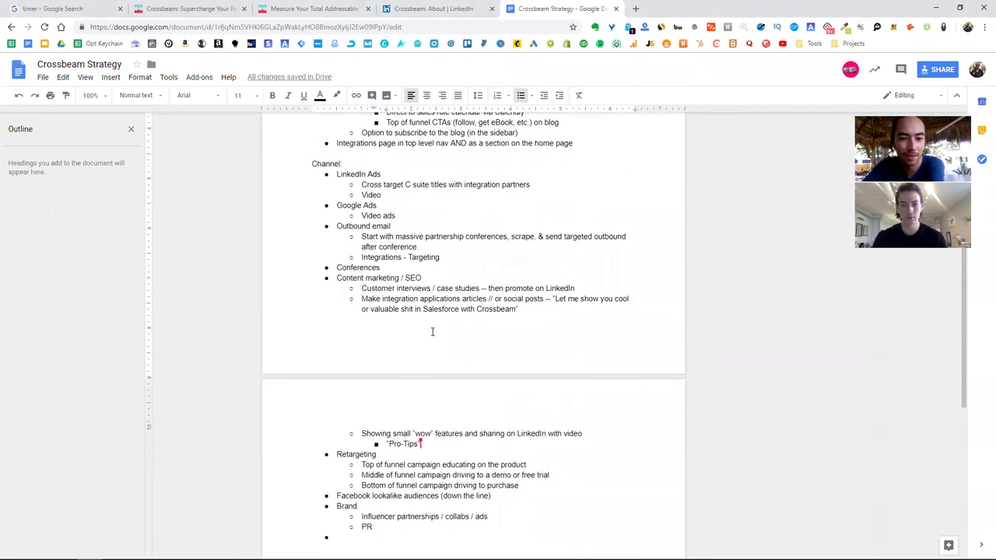
{"action": "scroll", "coordinate": [433, 347], "scroll_direction": "up", "scroll_amount": 5}
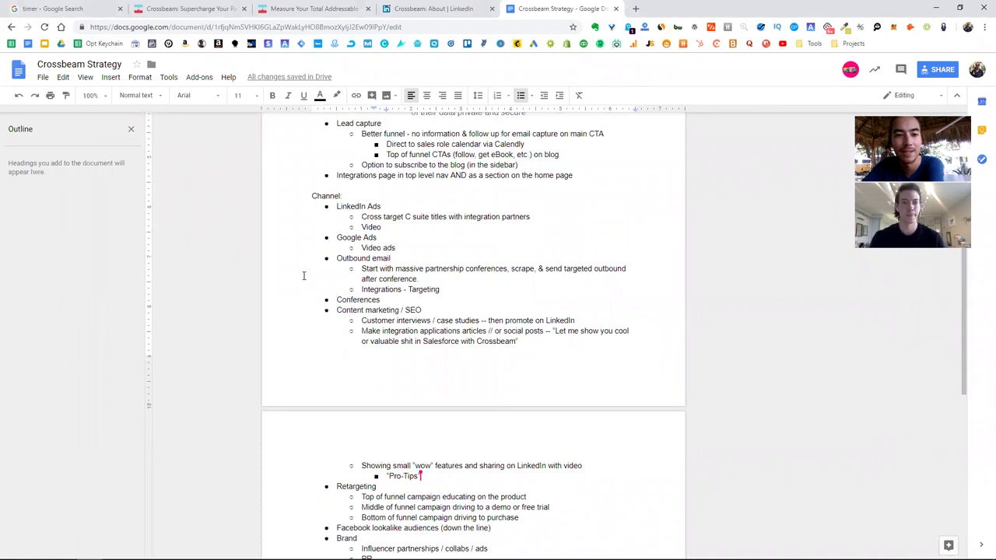
{"action": "left_click", "coordinate": [467, 259]}
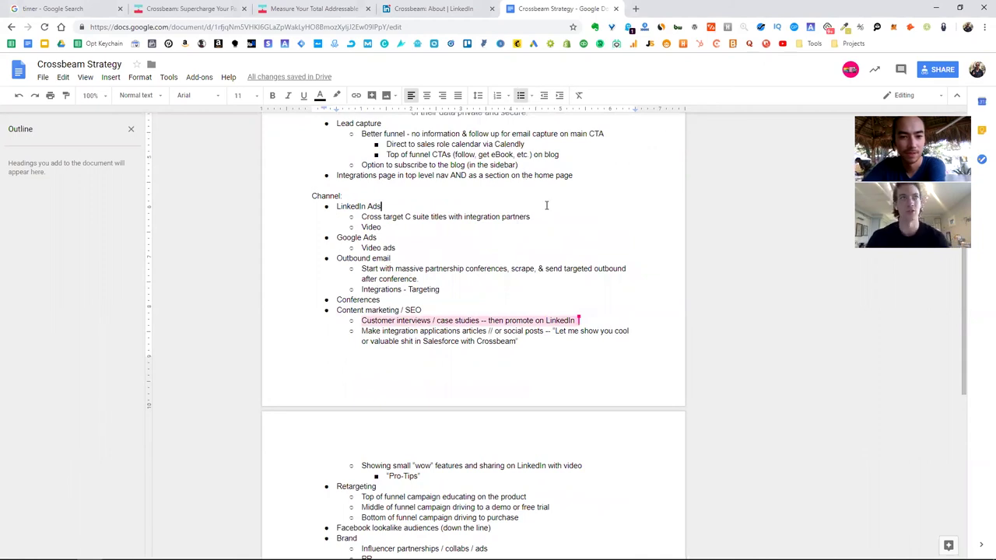
{"action": "left_click", "coordinate": [566, 186]}
{"action": "left_click", "coordinate": [565, 197]}
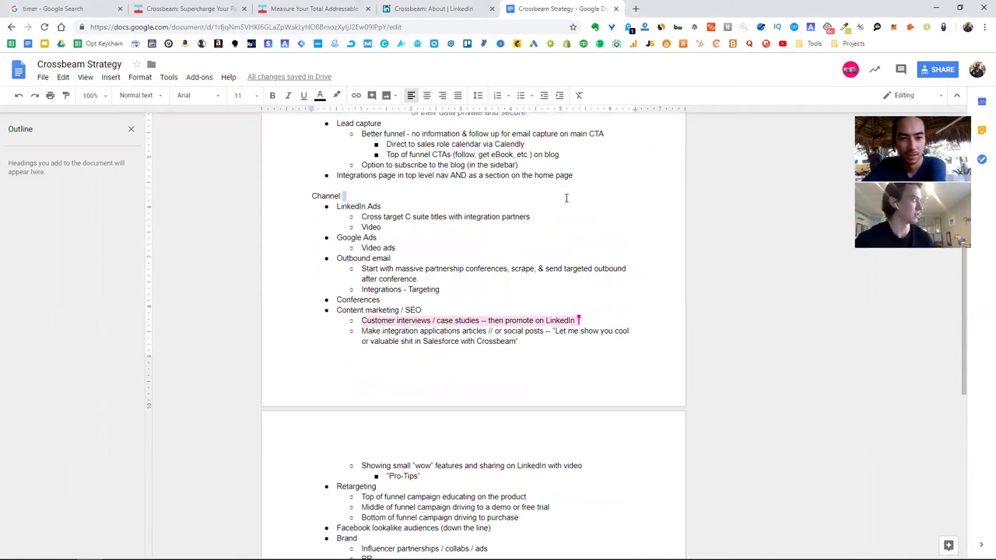